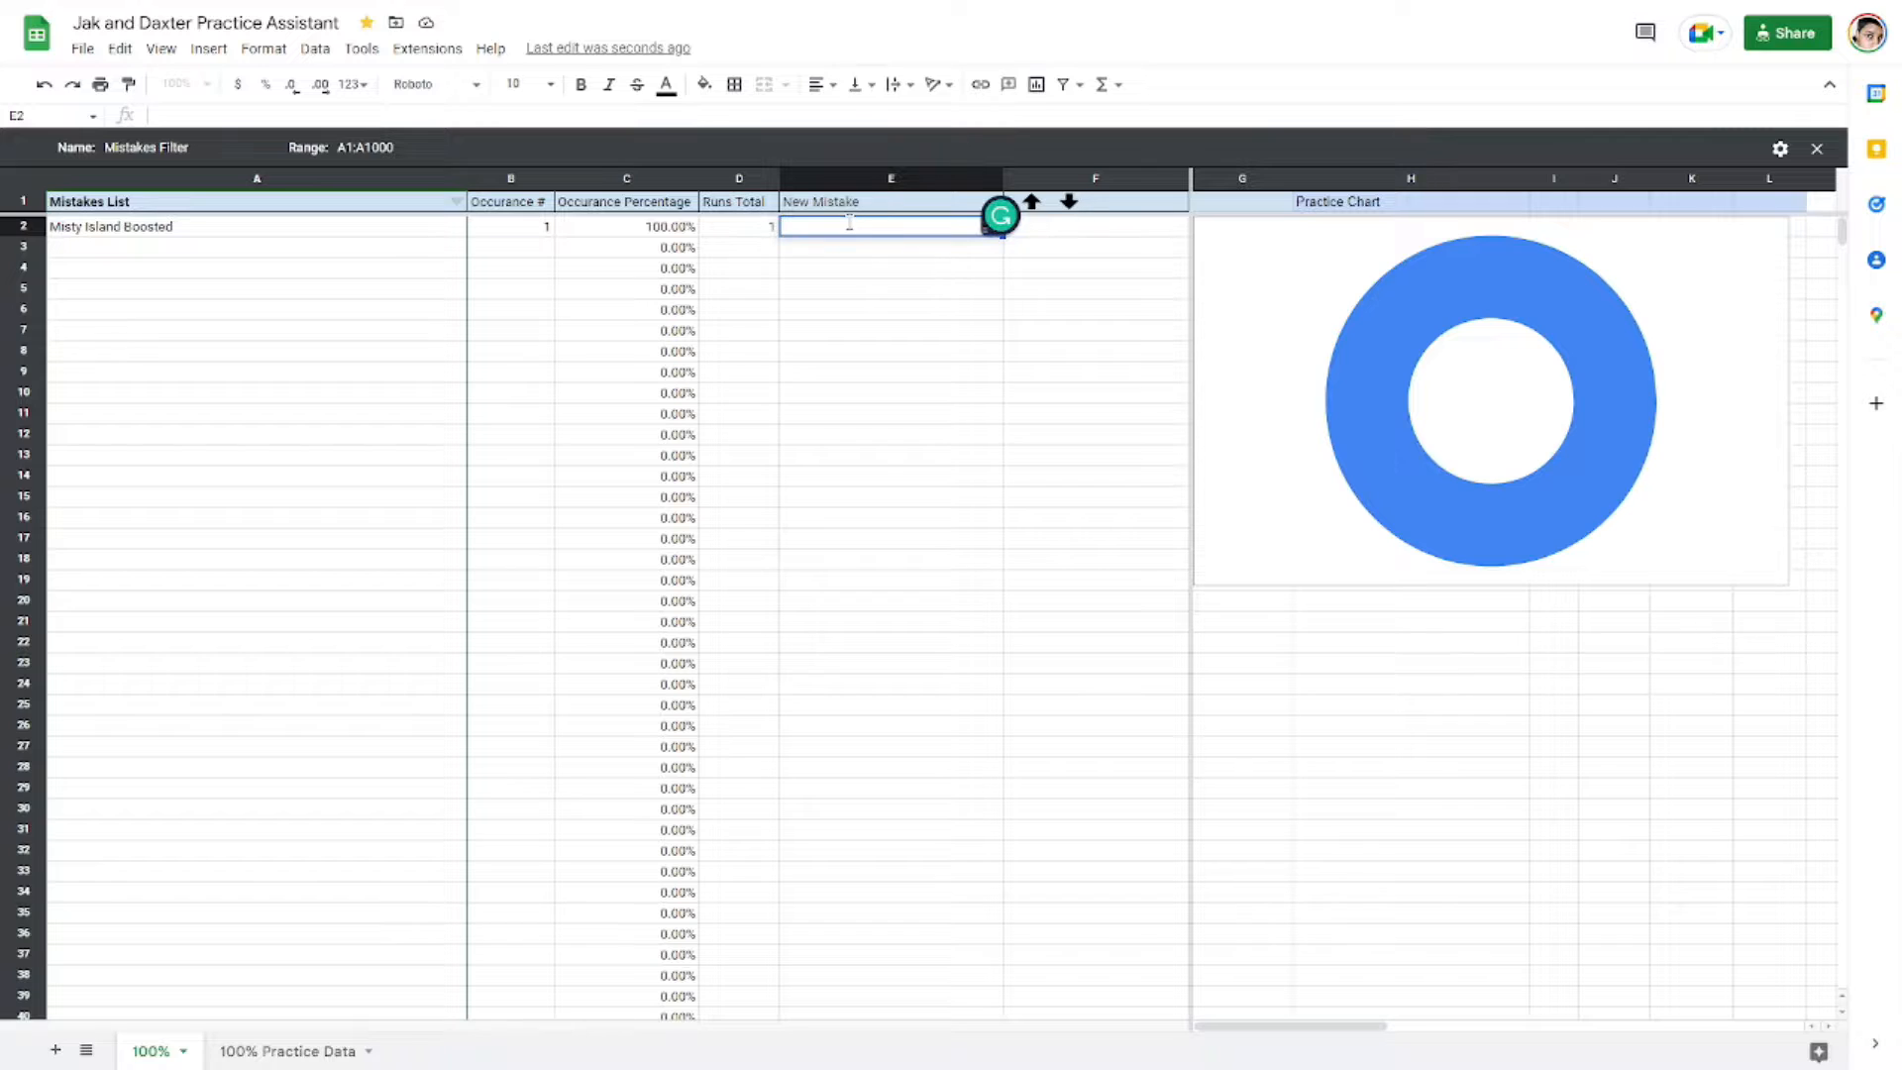
pyautogui.moveTo(1000, 215); pyautogui.dragTo(1499, 42)
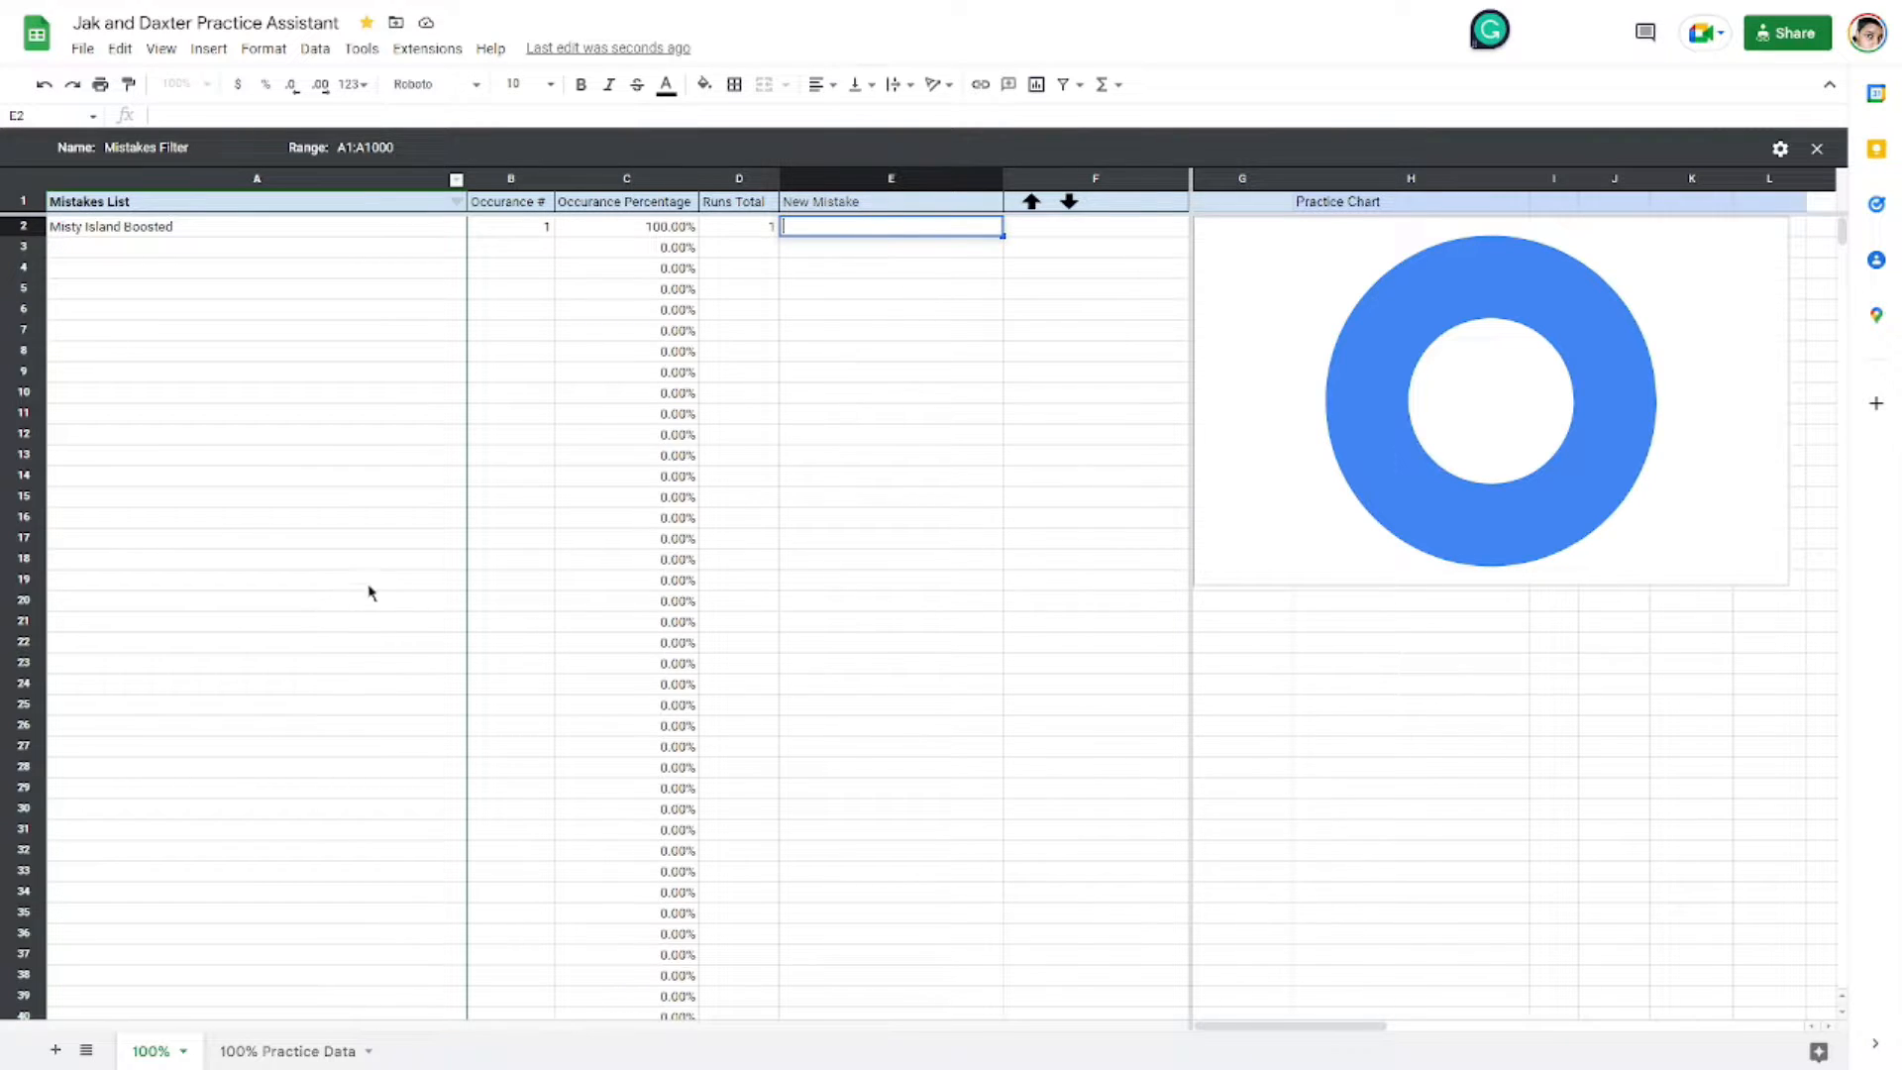
pyautogui.click(1410, 373)
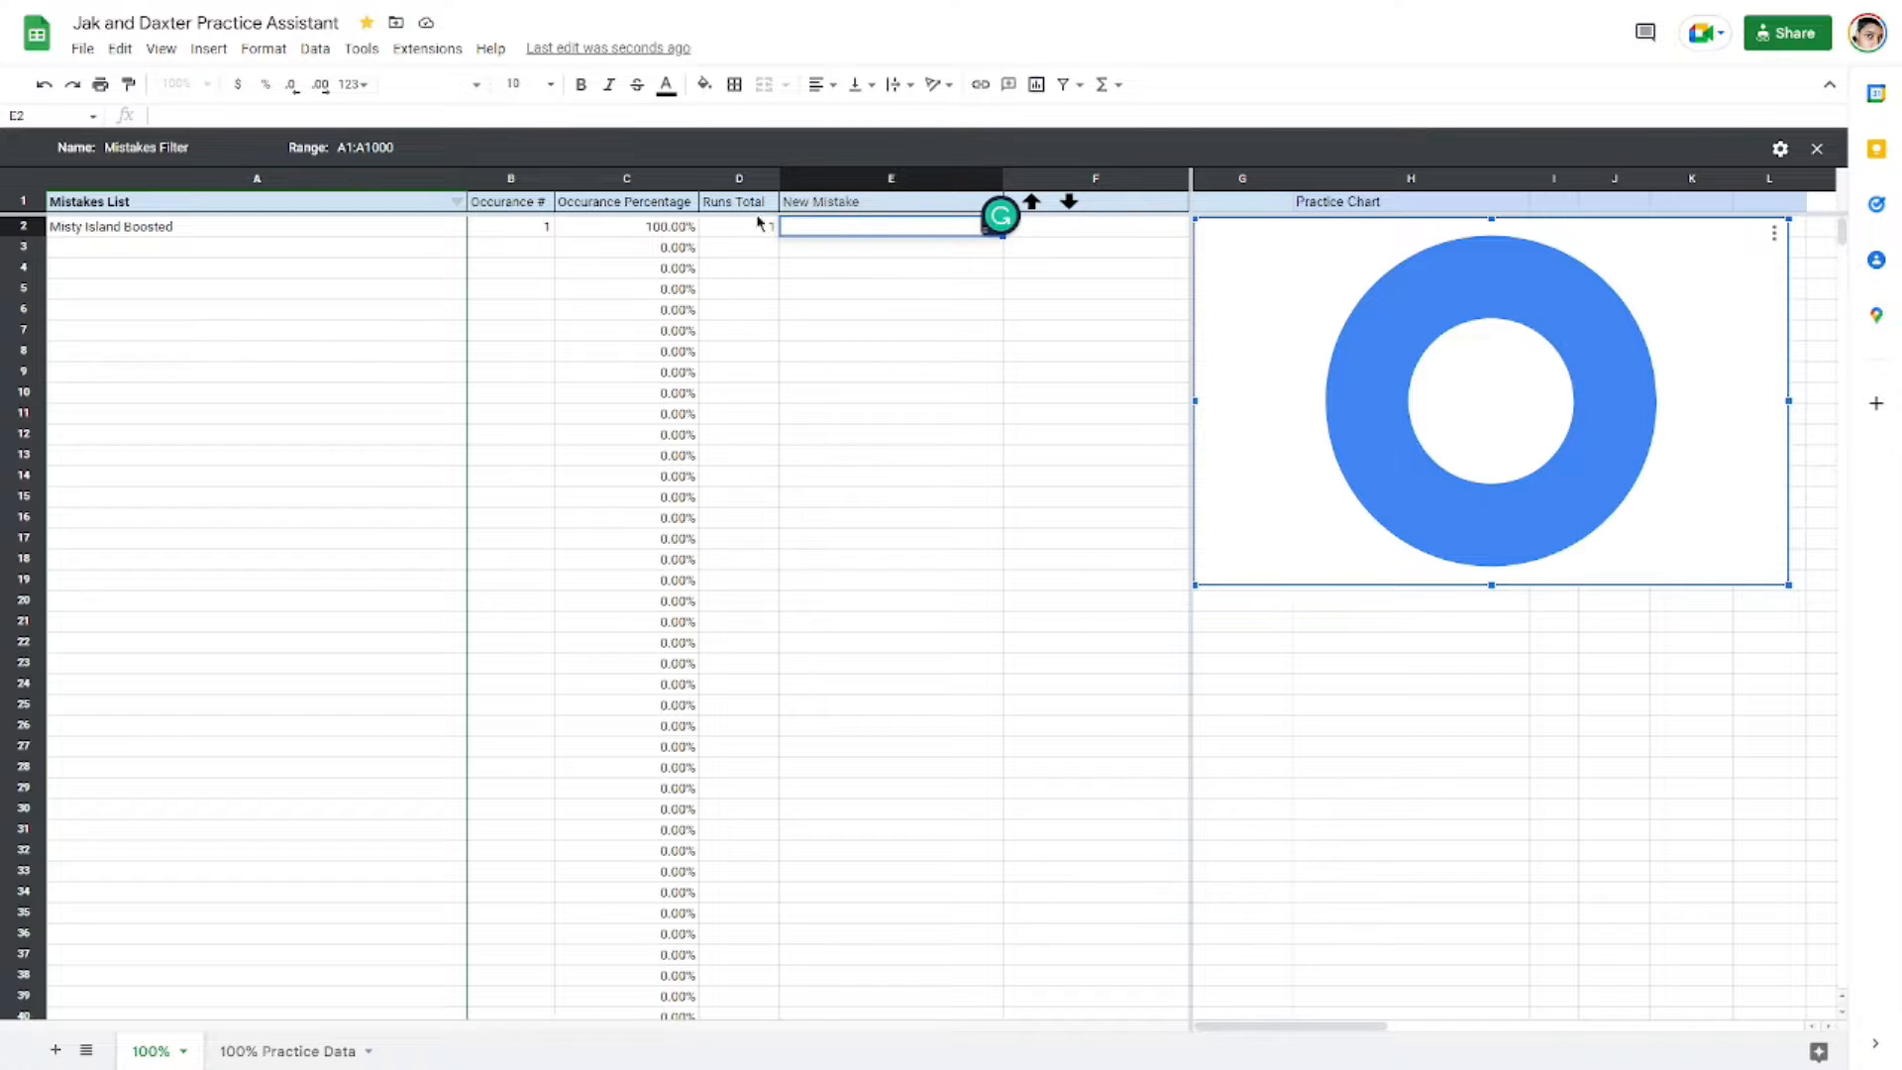
pyautogui.click(161, 228)
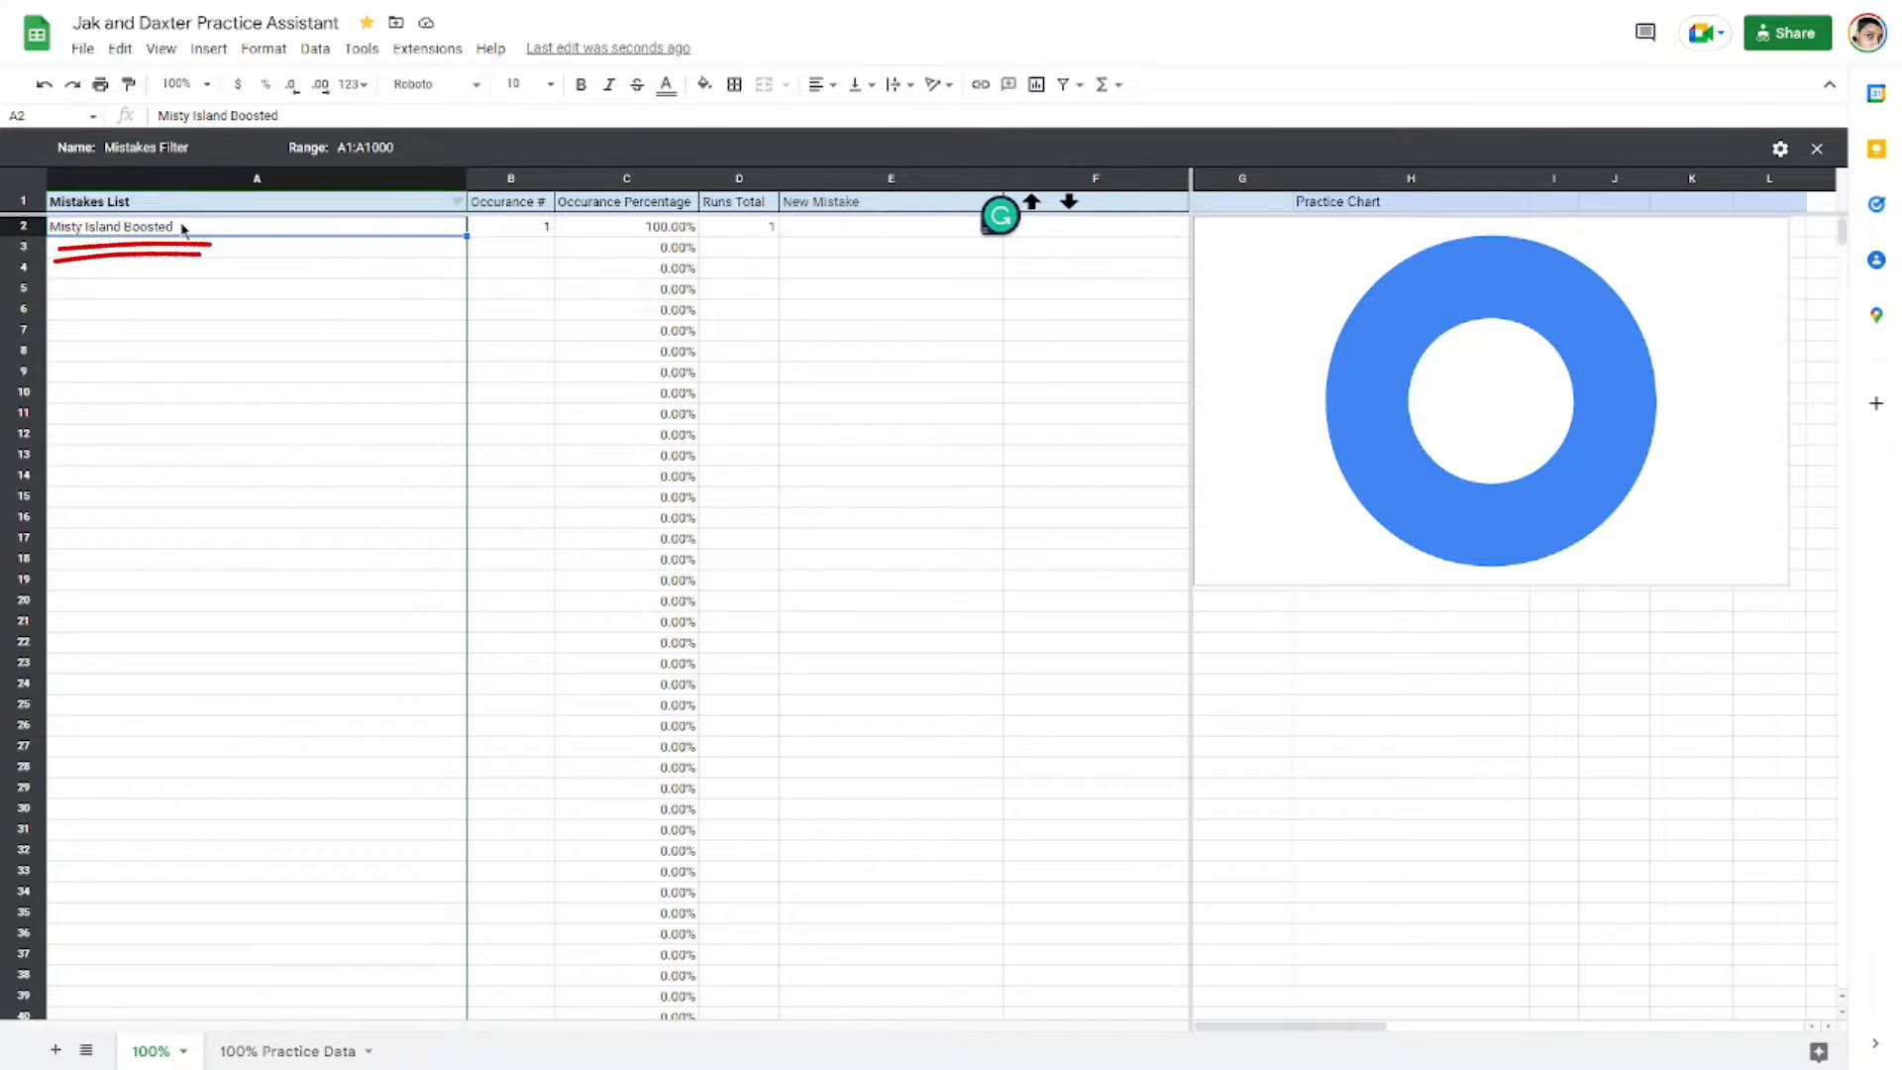
# Step: Add a new mistake named Rolljump Section in Sentinel through the New Mistake cell
pyautogui.doubleClick(821, 224)
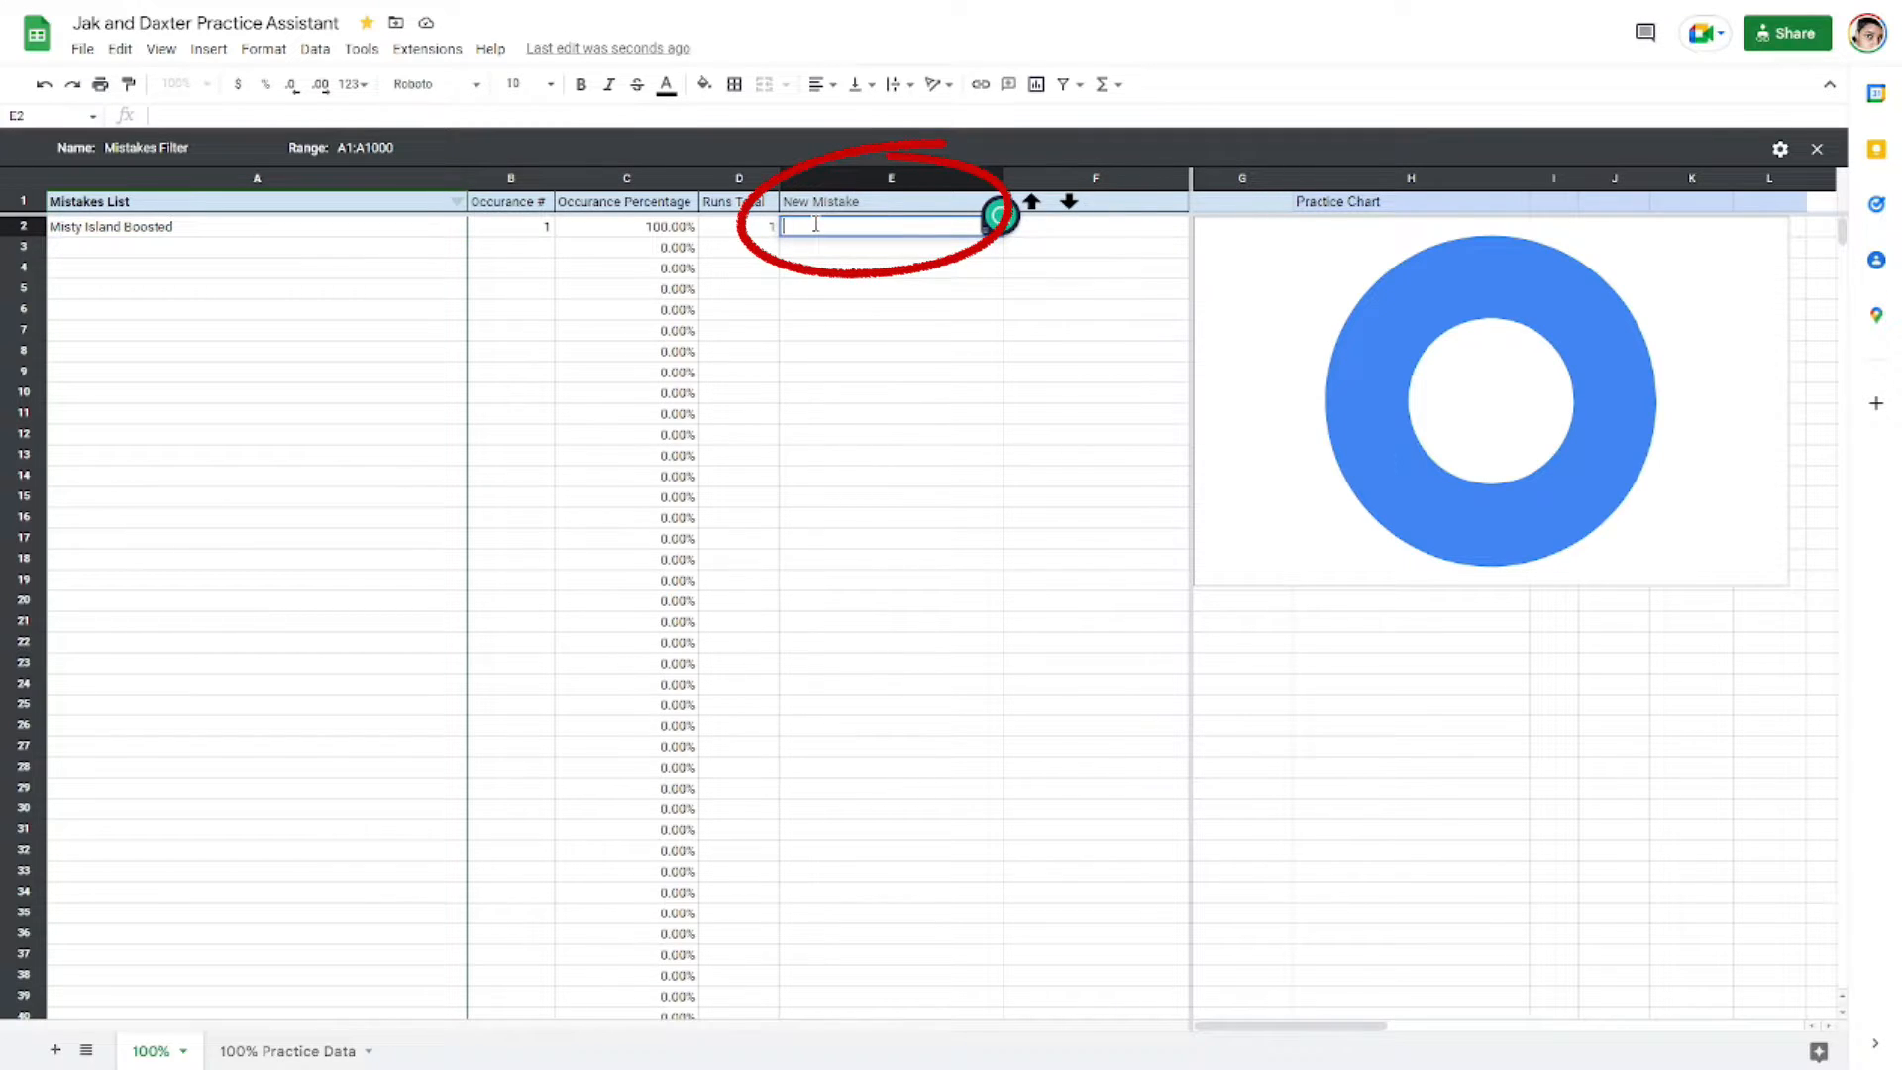
pyautogui.write('Secon')
pyautogui.press('BackSpace')
pyautogui.press('BackSpace')
pyautogui.press('BackSpace')
pyautogui.press('BackSpace')
pyautogui.press('BackSpace')
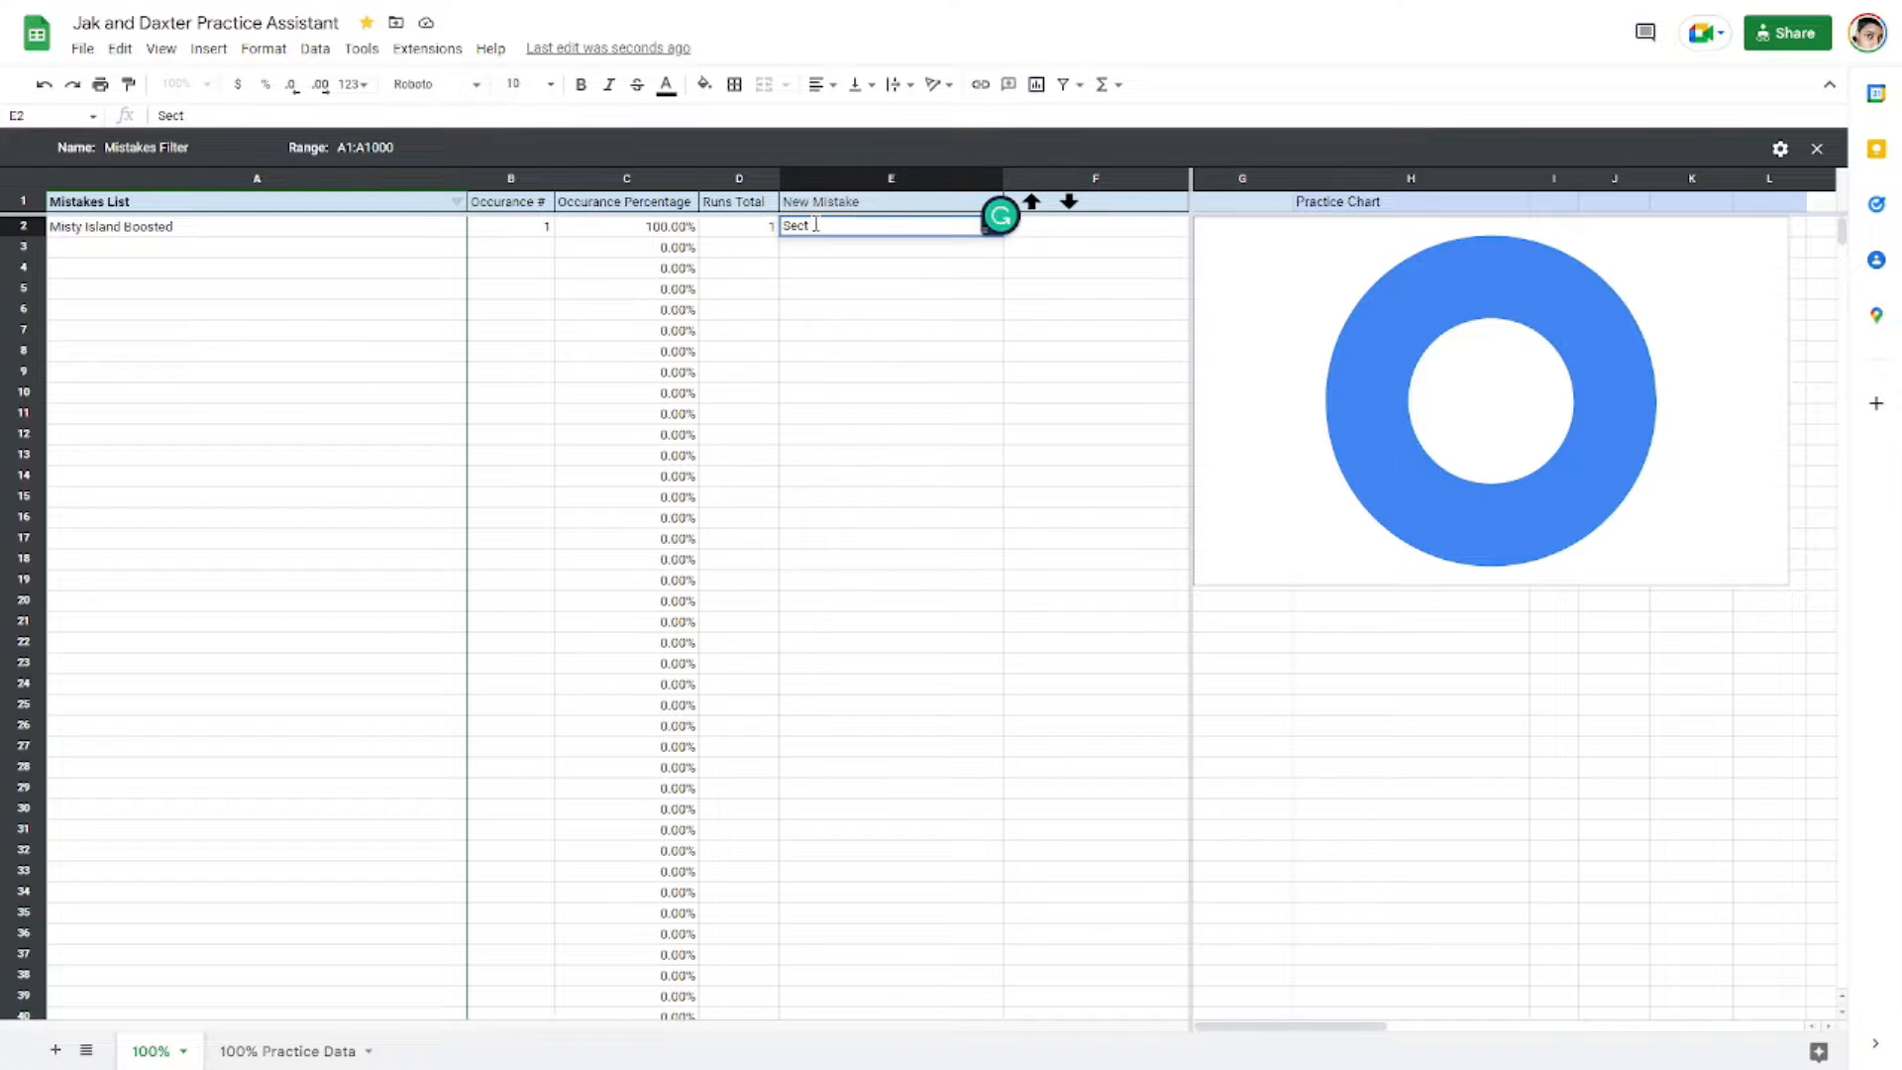
pyautogui.write('Rolljump Section in ')
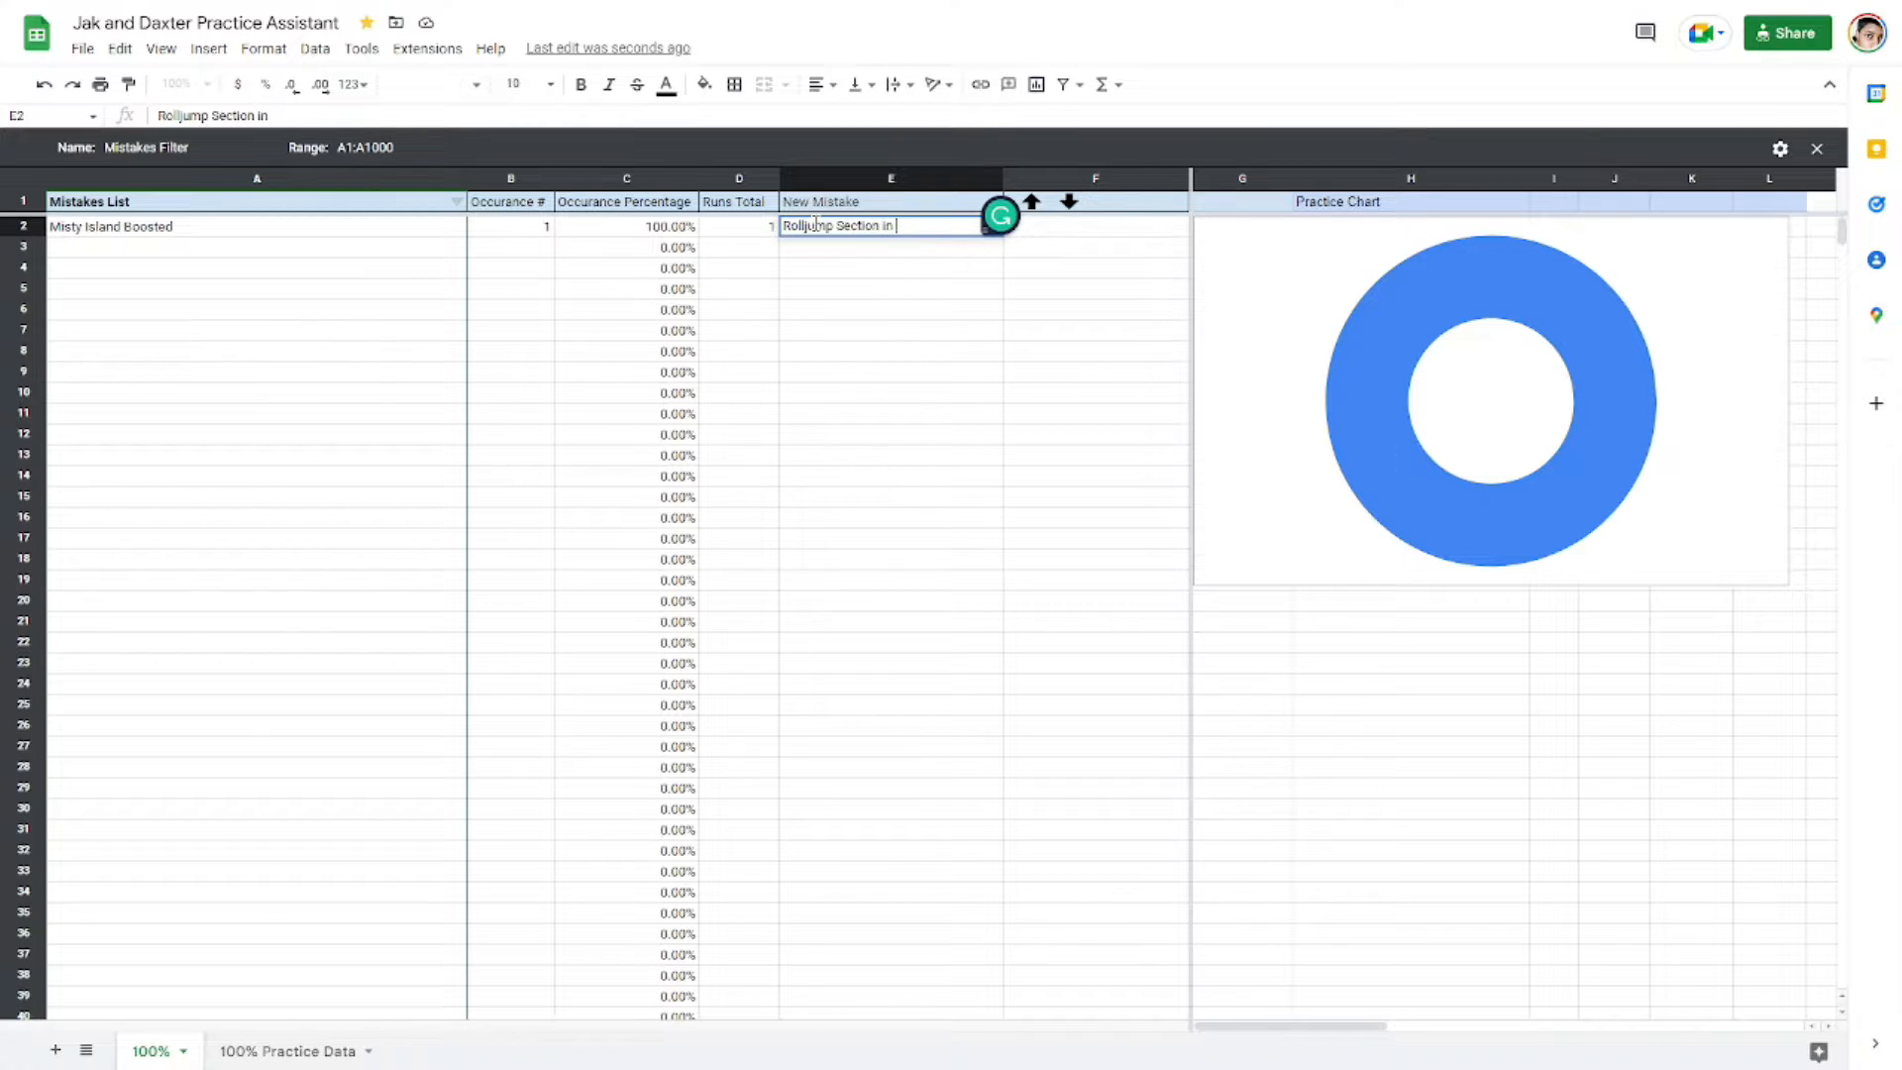
pyautogui.write('Sentinel')
pyautogui.press('Return')
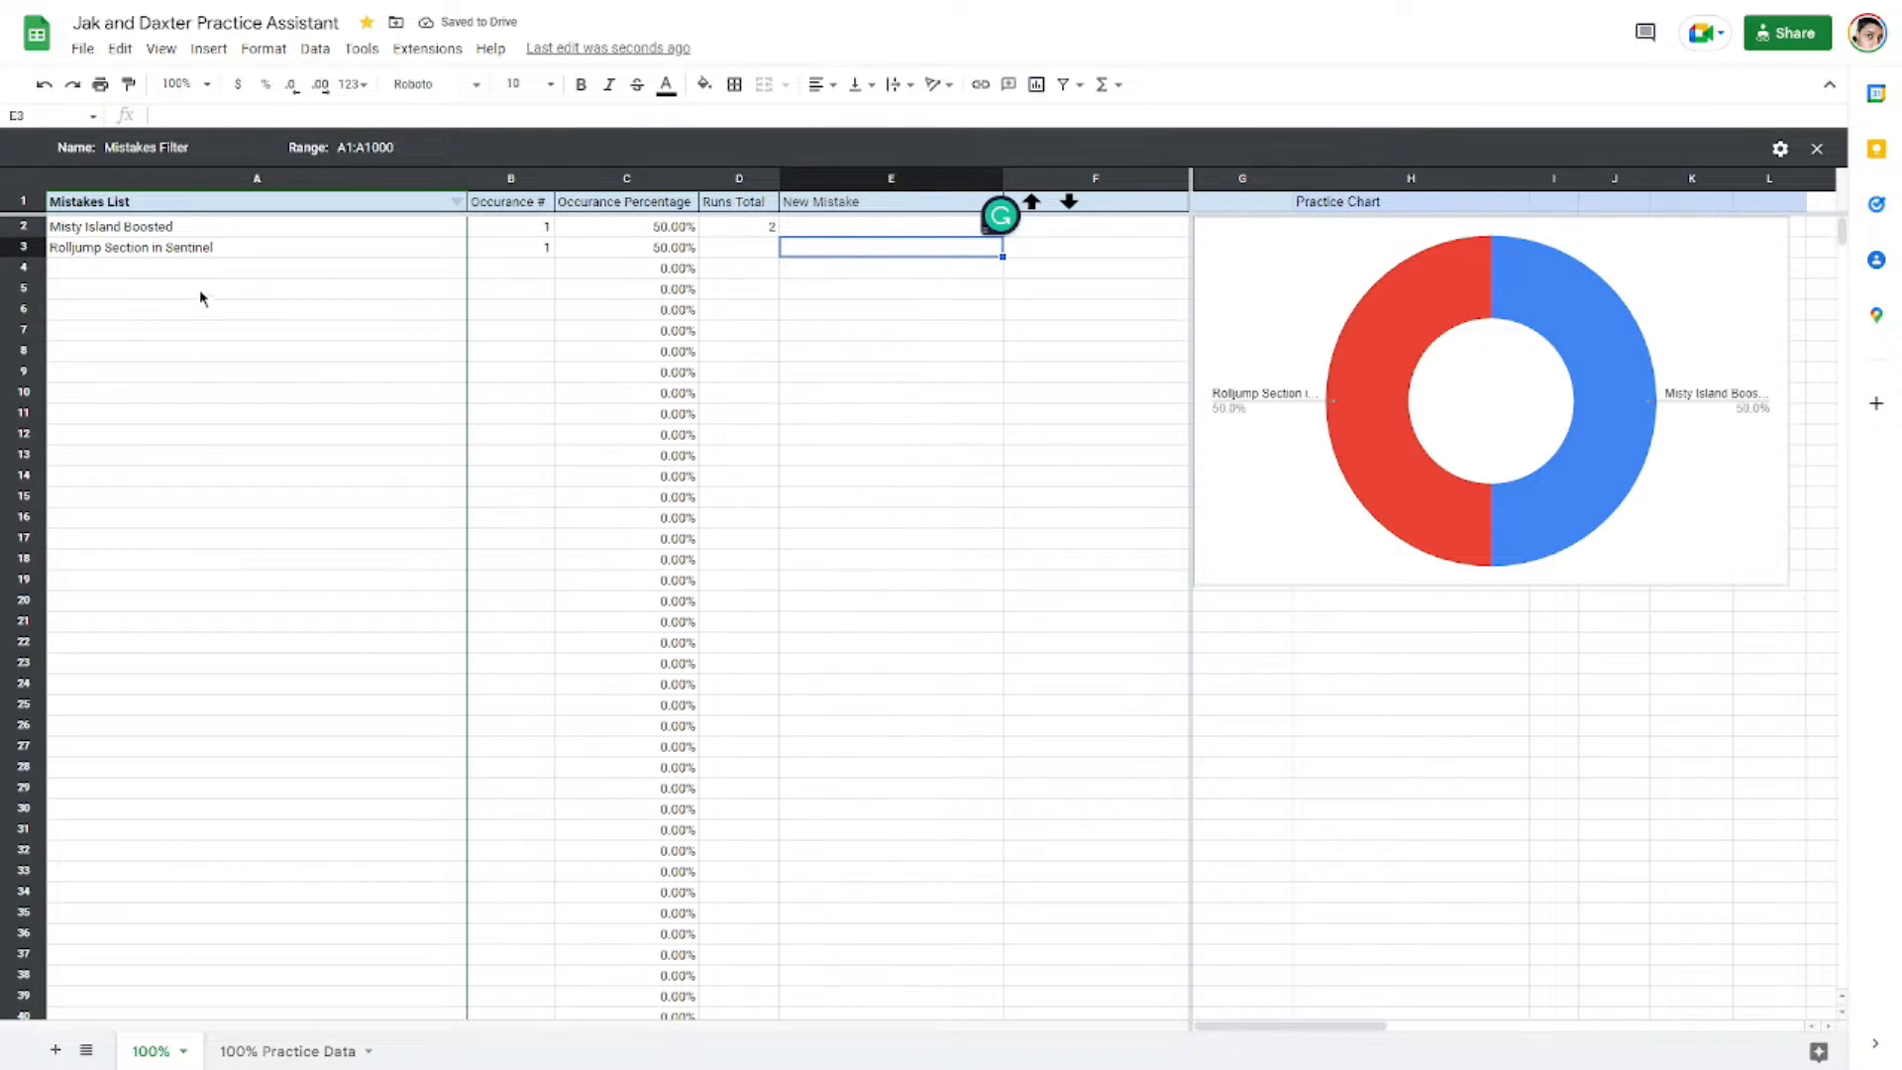
pyautogui.click(170, 250)
pyautogui.click(125, 230)
pyautogui.click(130, 248)
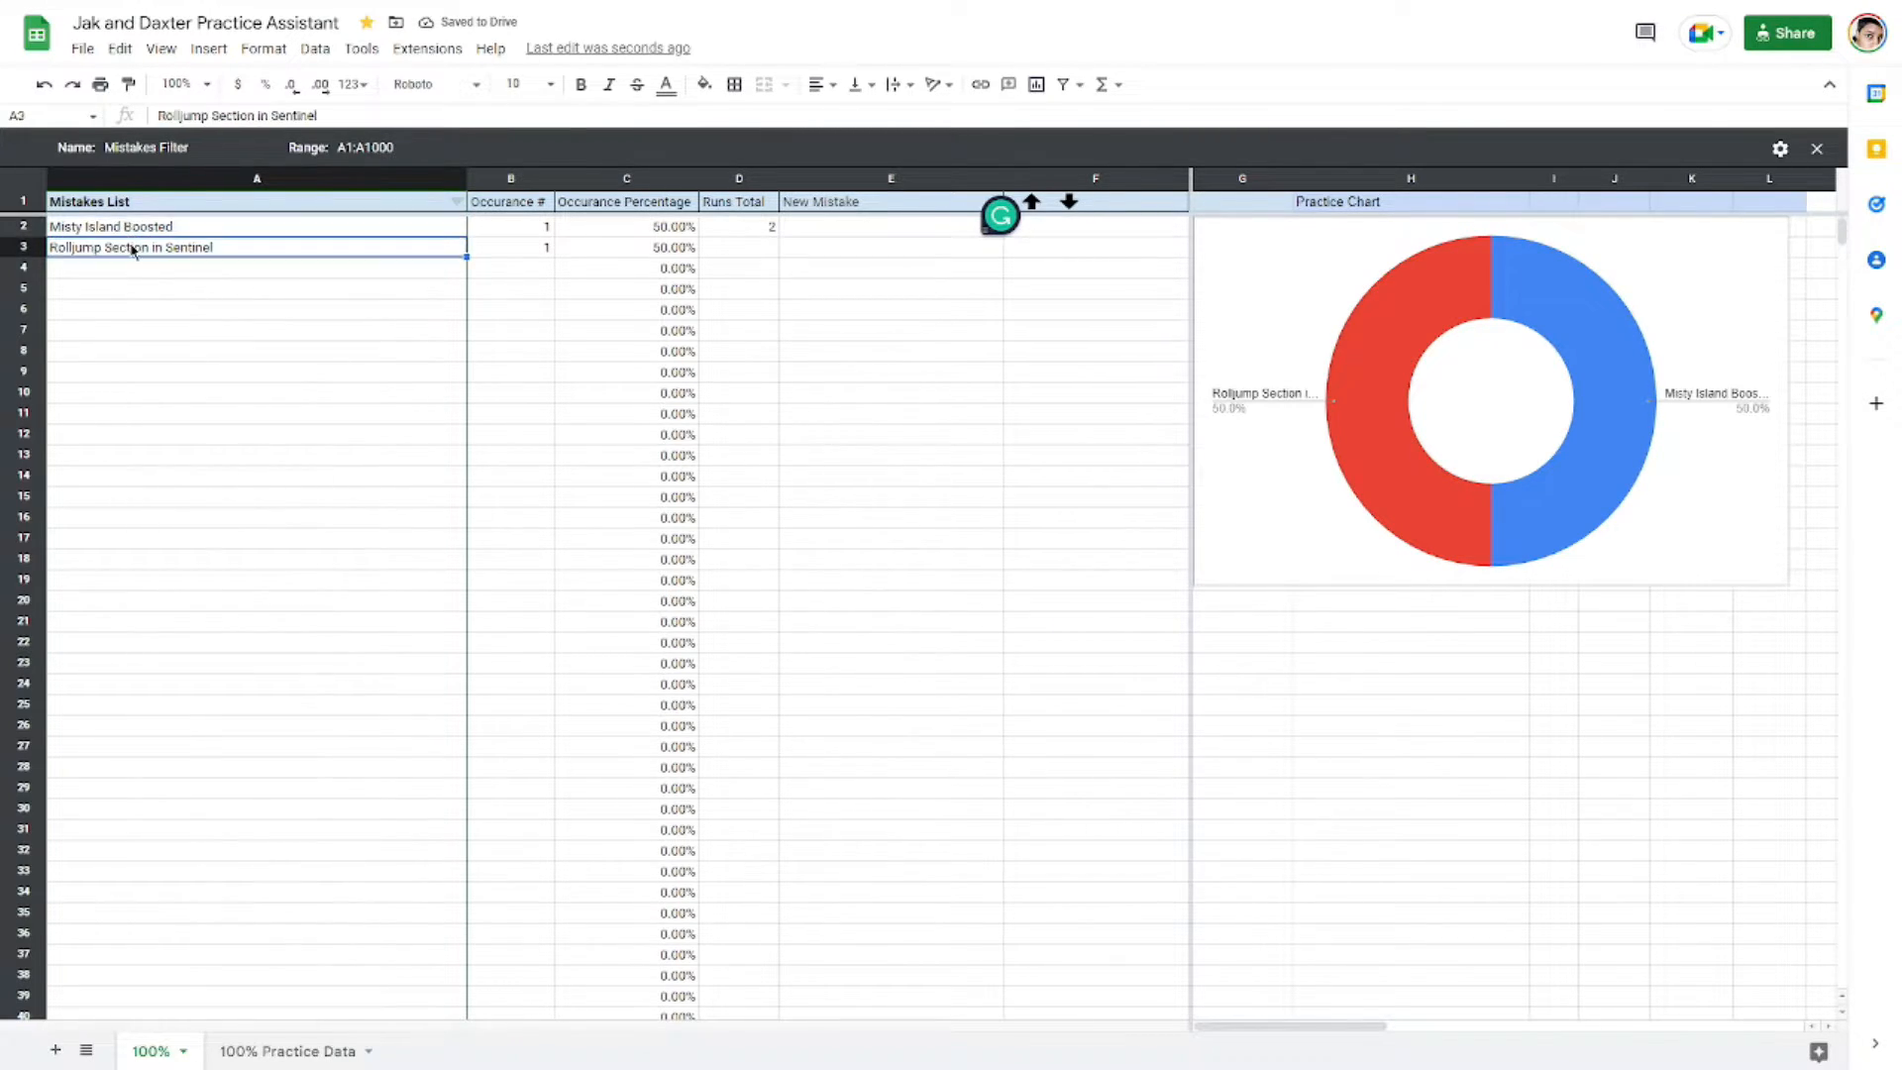
pyautogui.click(544, 249)
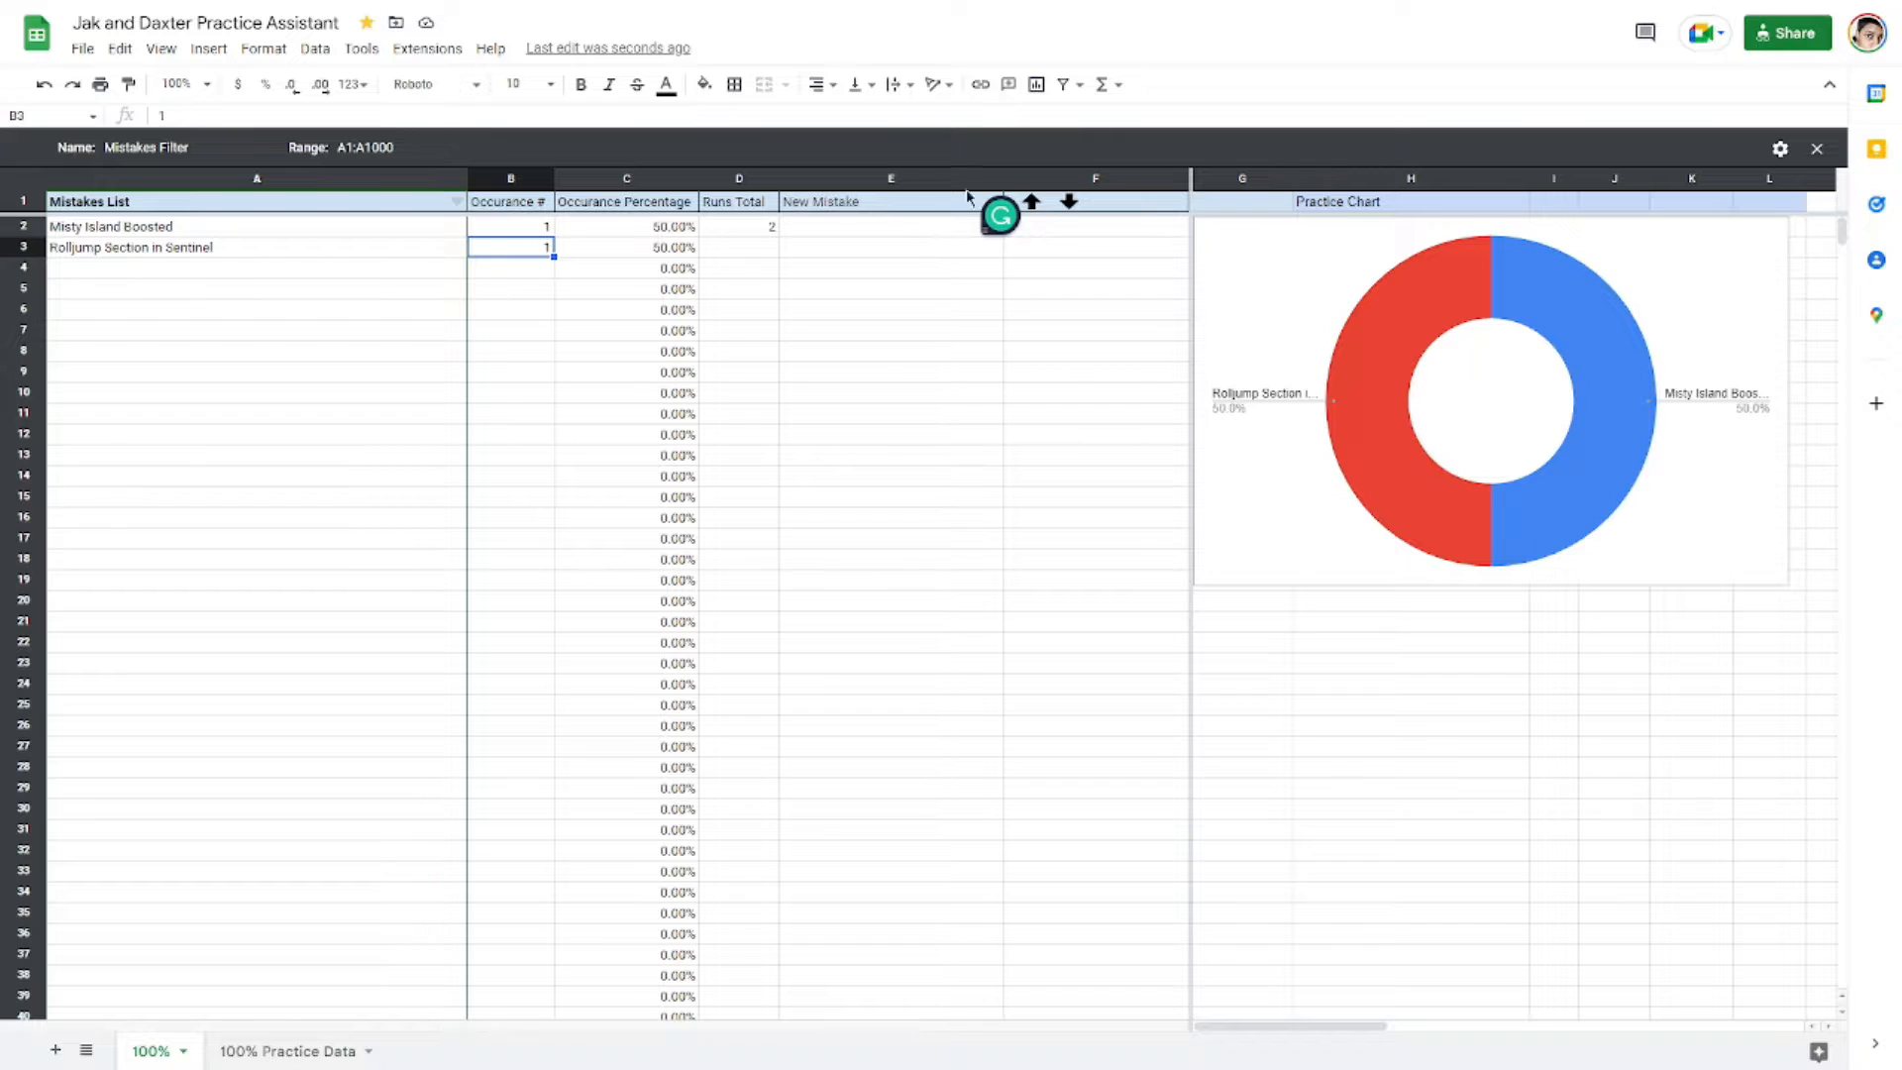
pyautogui.click(282, 231)
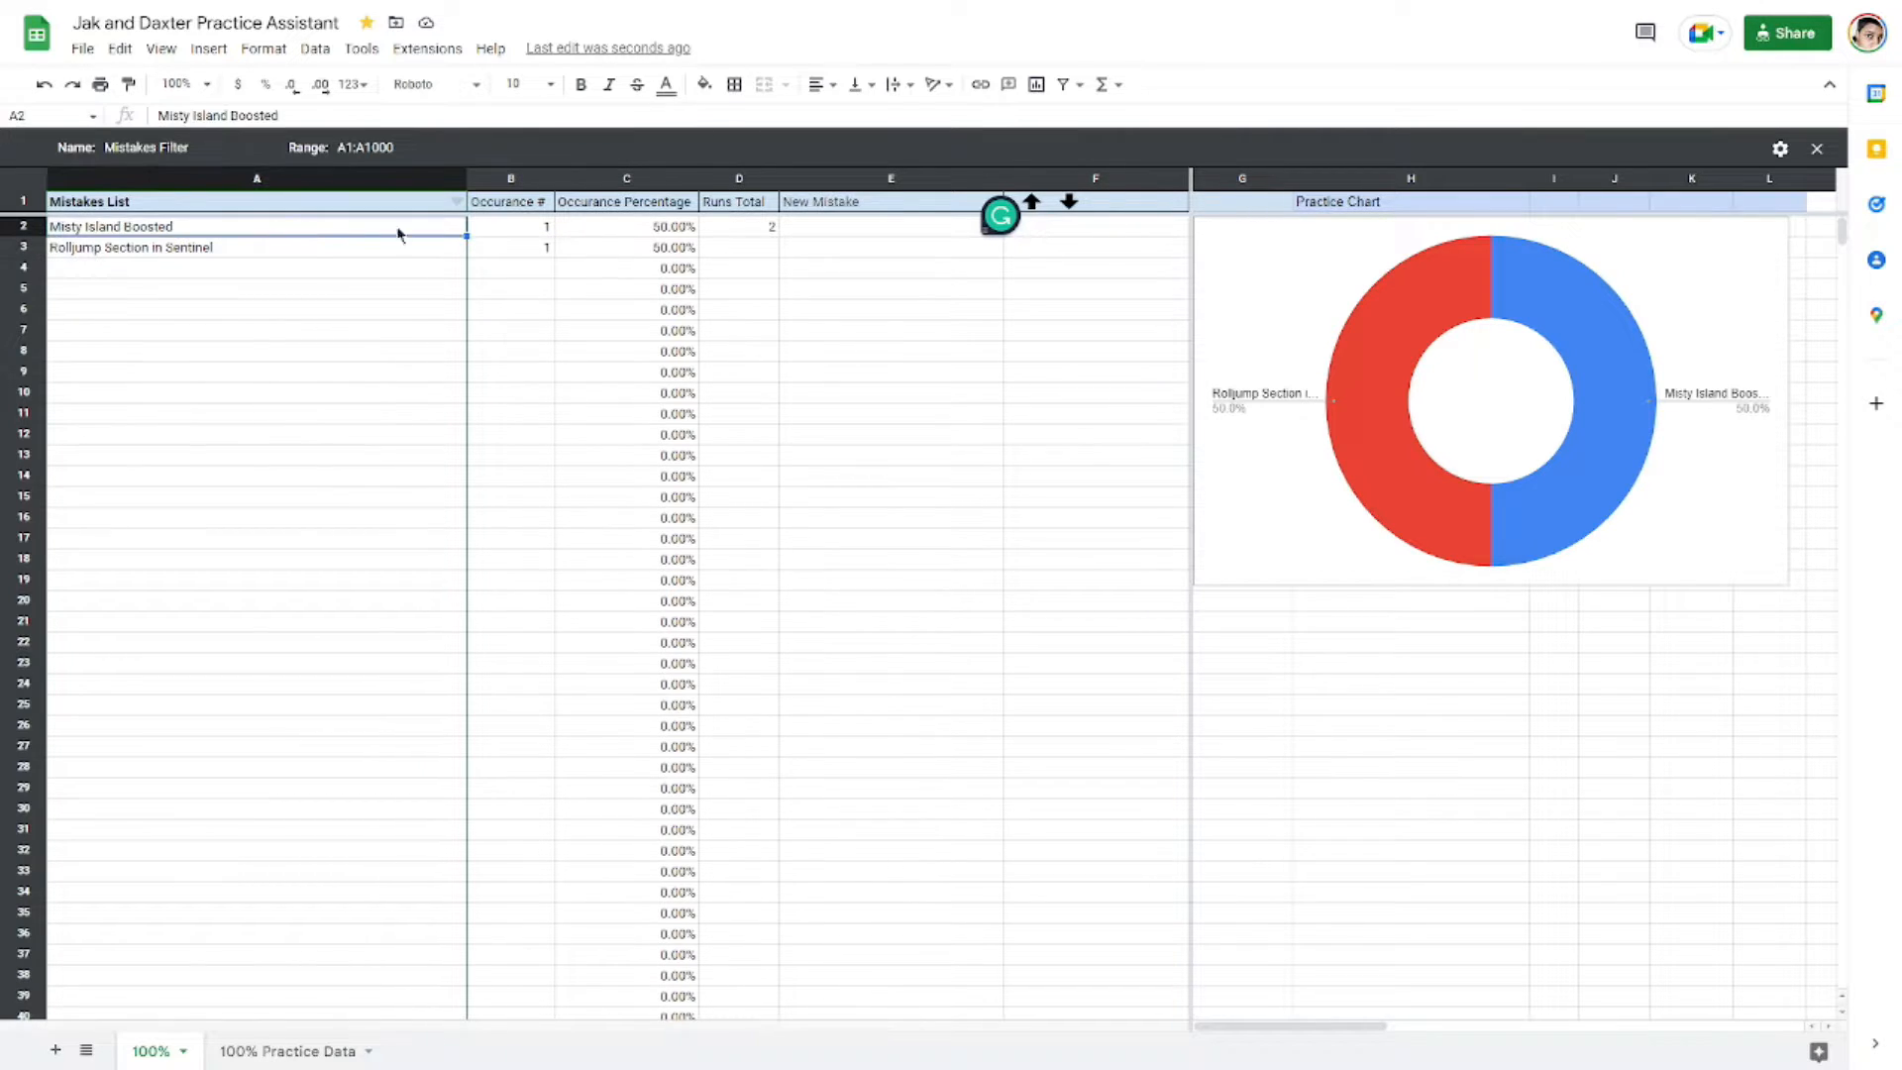
# Step: Increment the Misty Island Boosted occurrence count four times using the increase control
pyautogui.click(520, 237)
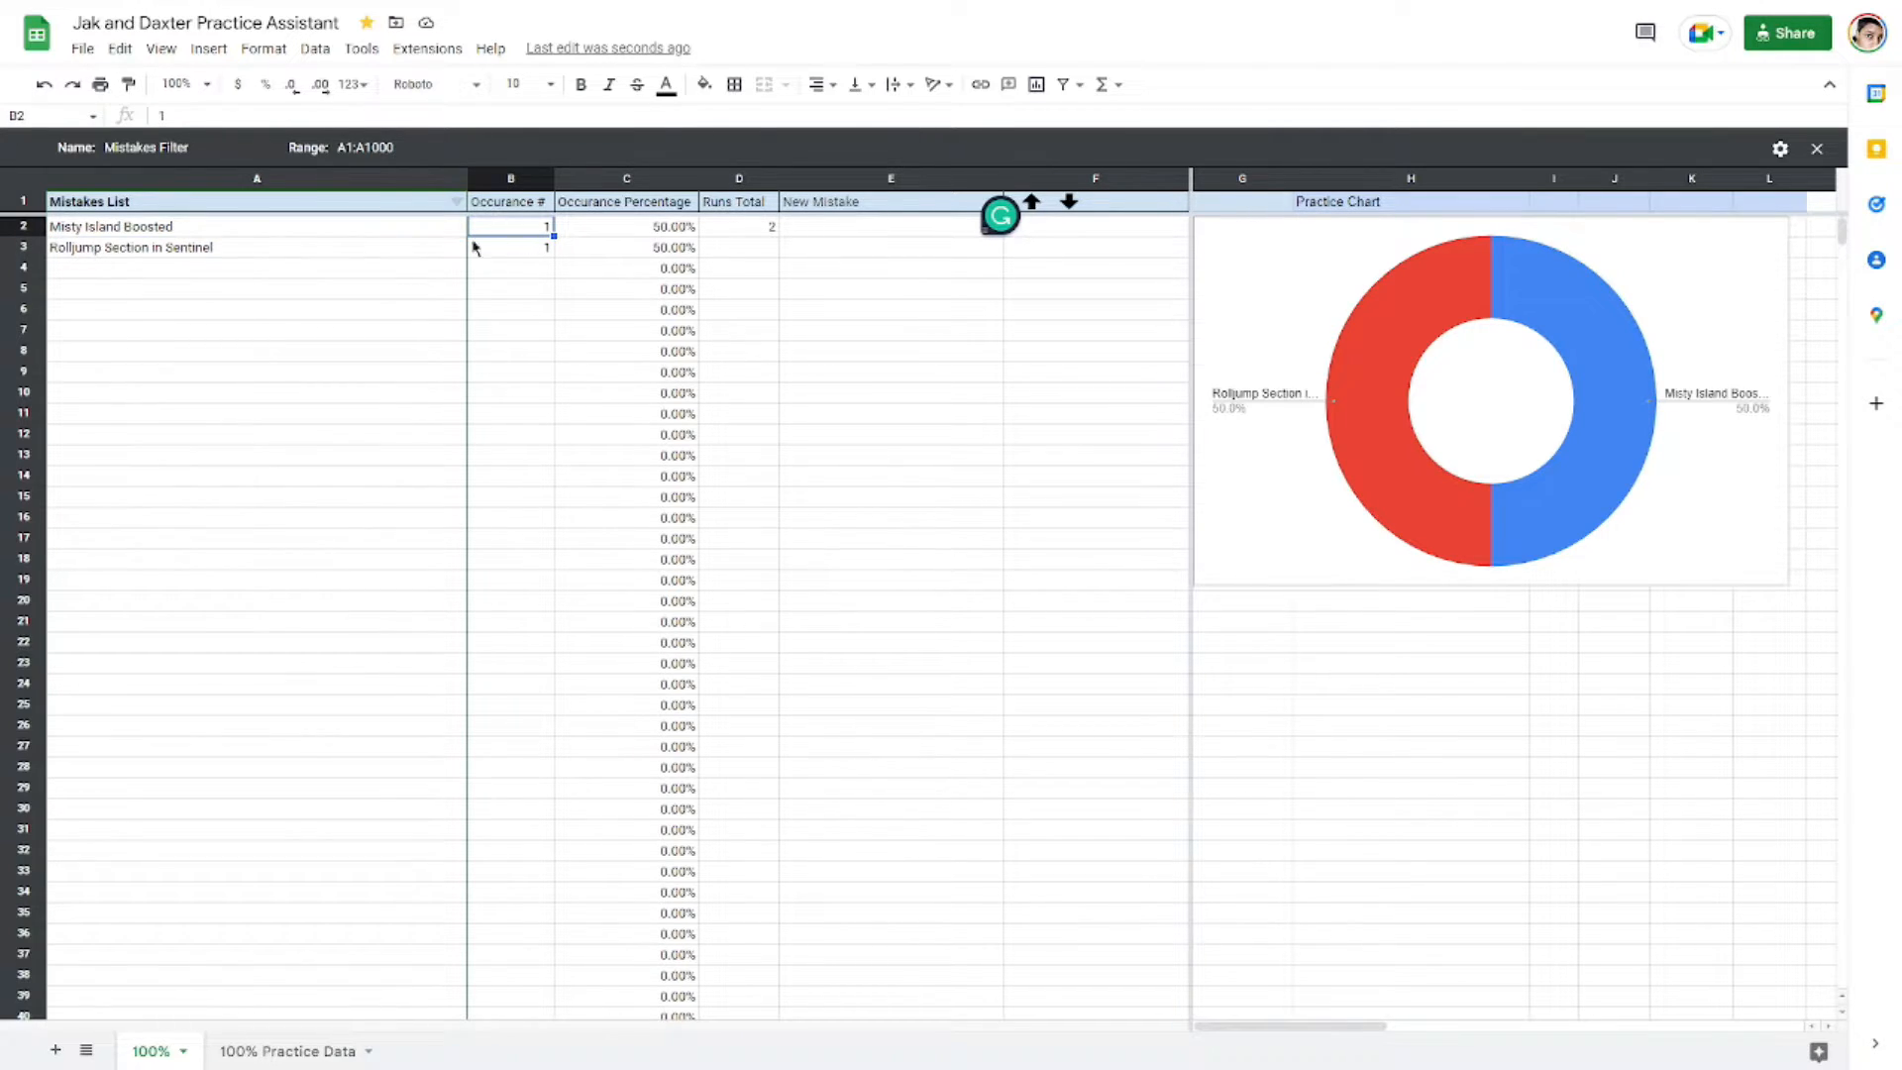
pyautogui.click(1032, 203)
pyautogui.click(1032, 203)
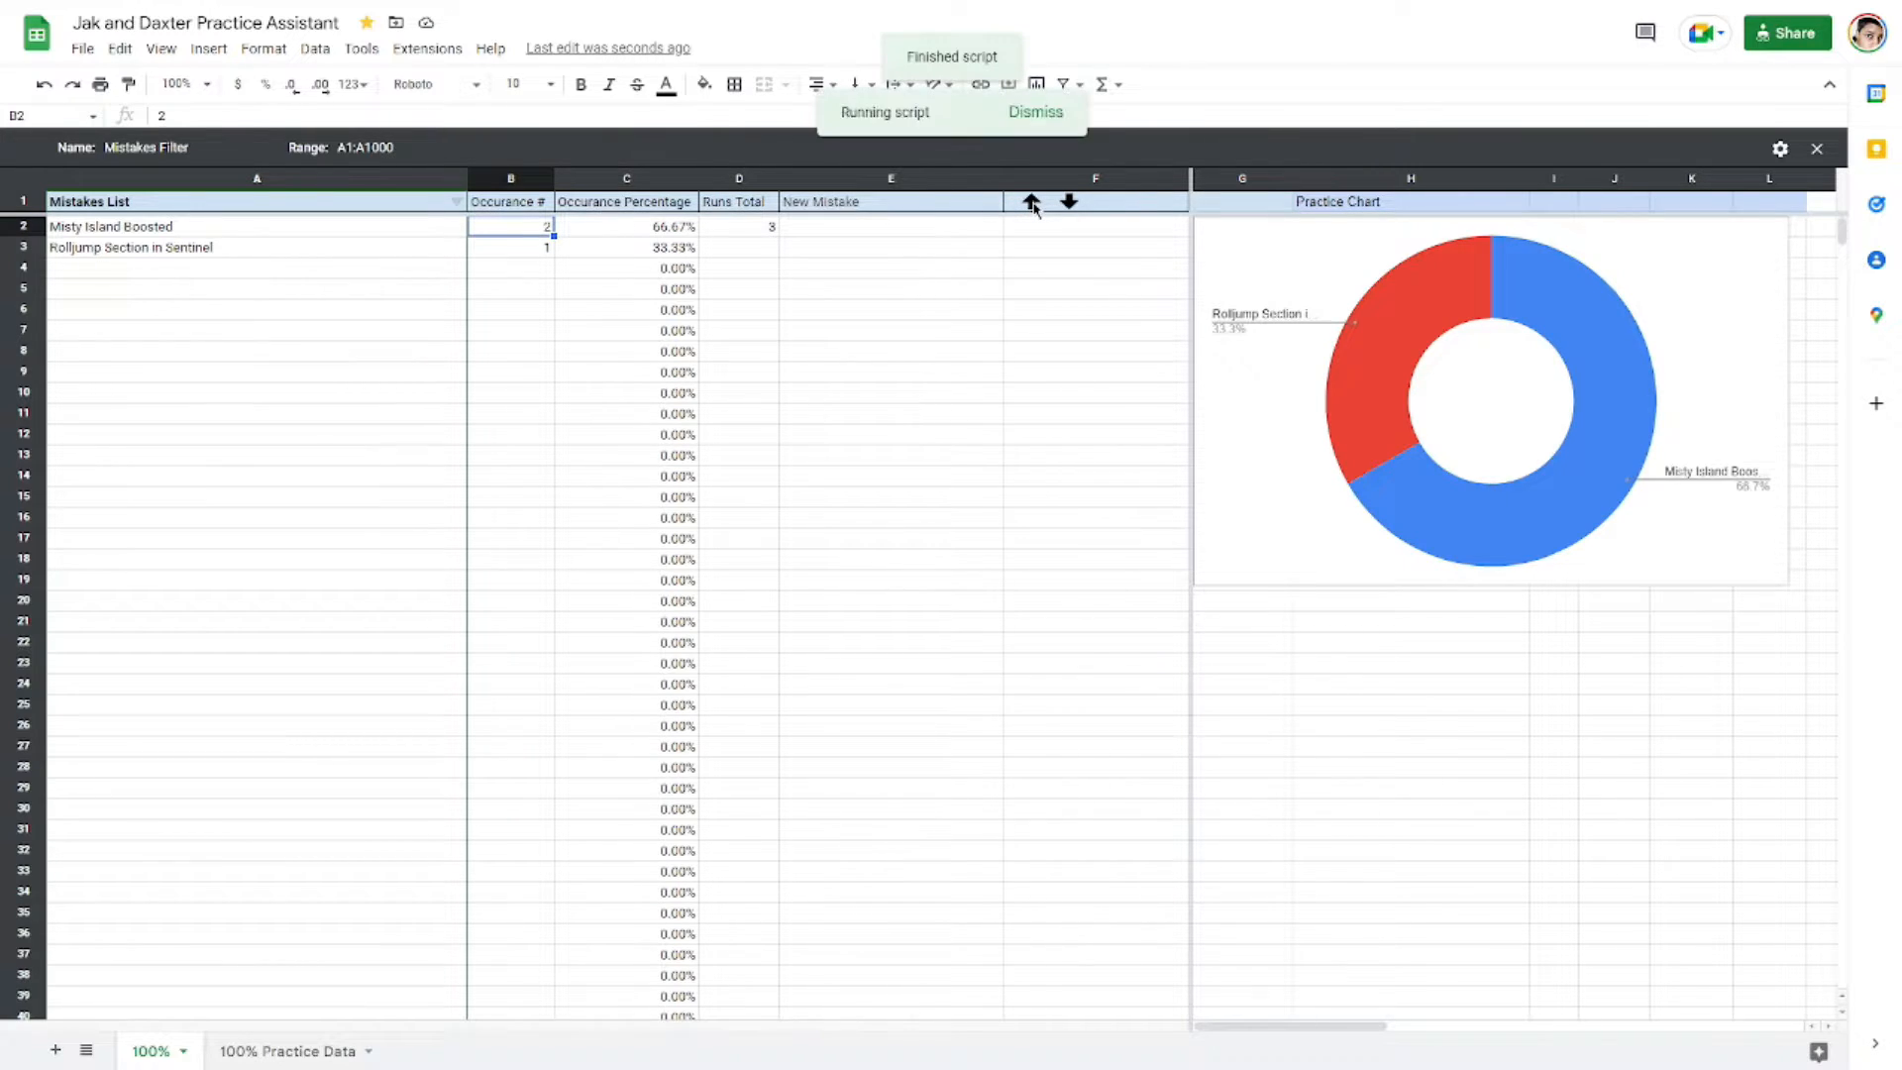
pyautogui.click(1032, 203)
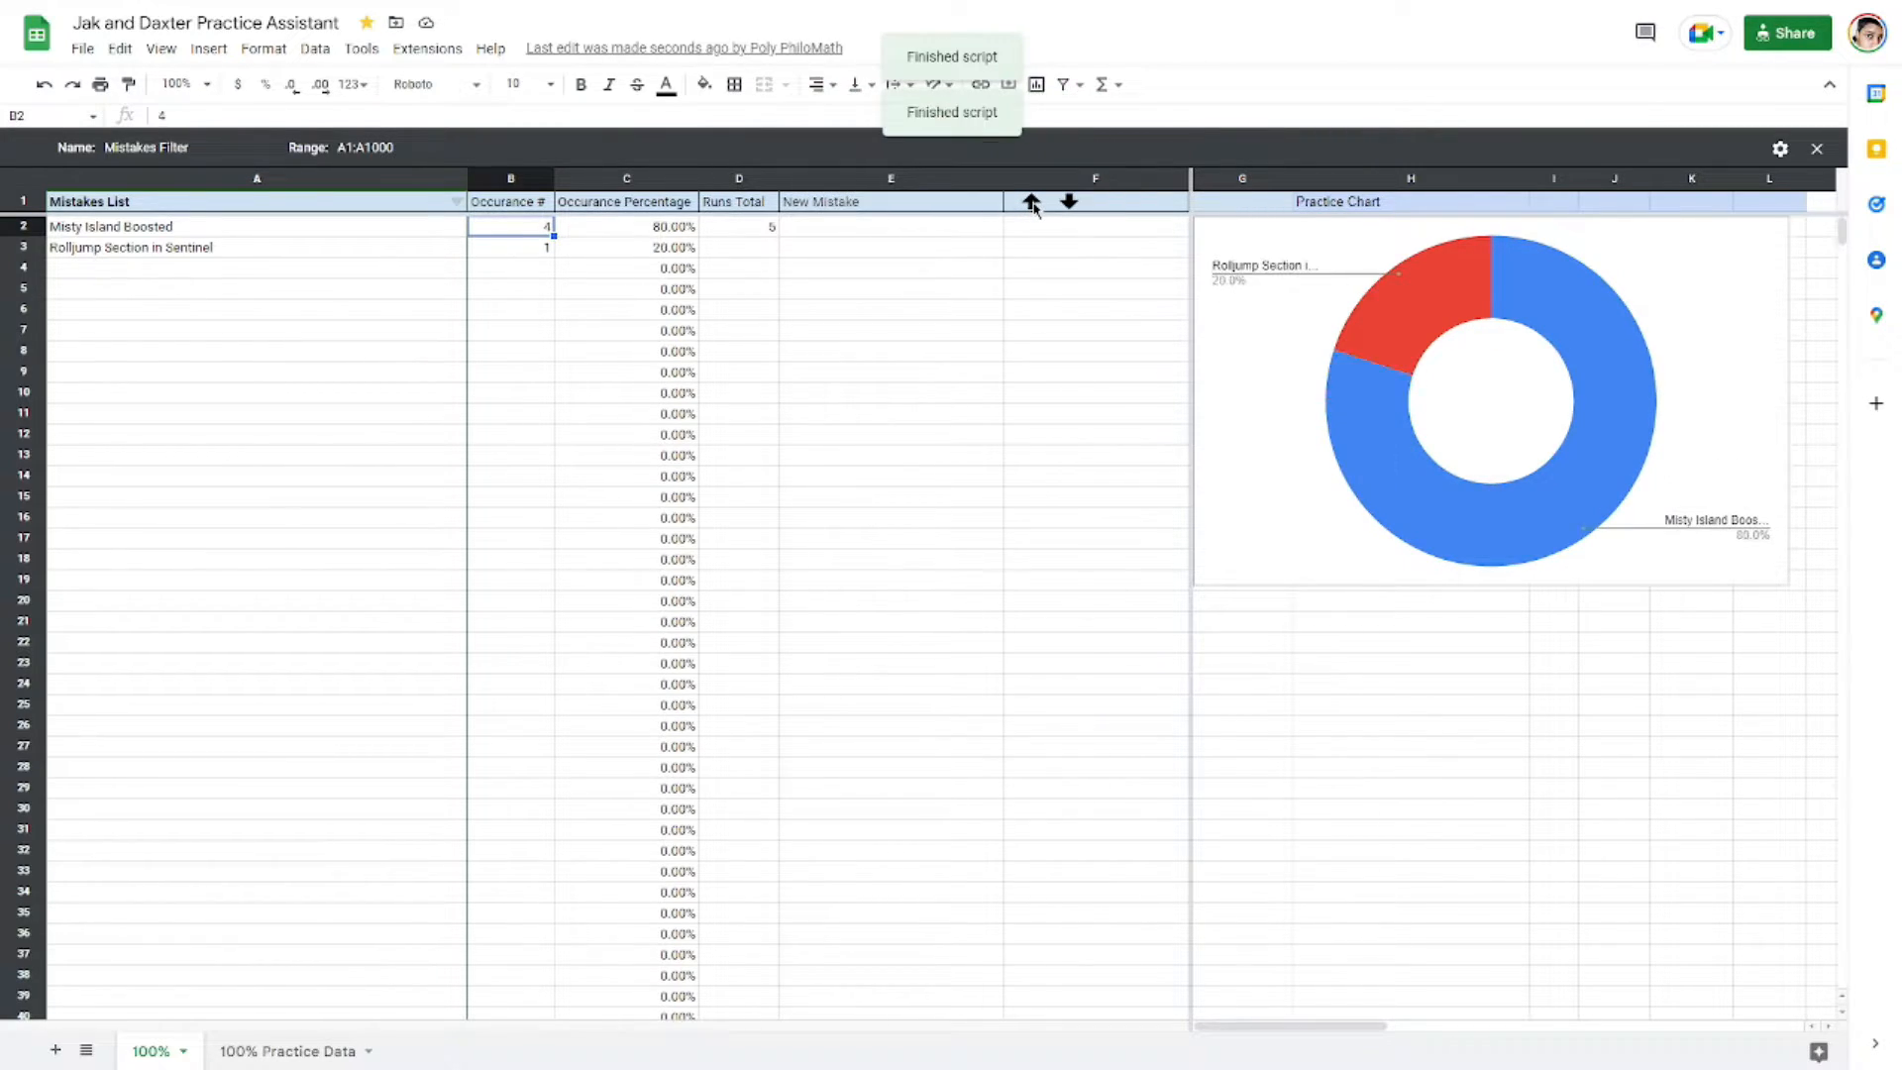
pyautogui.click(1032, 203)
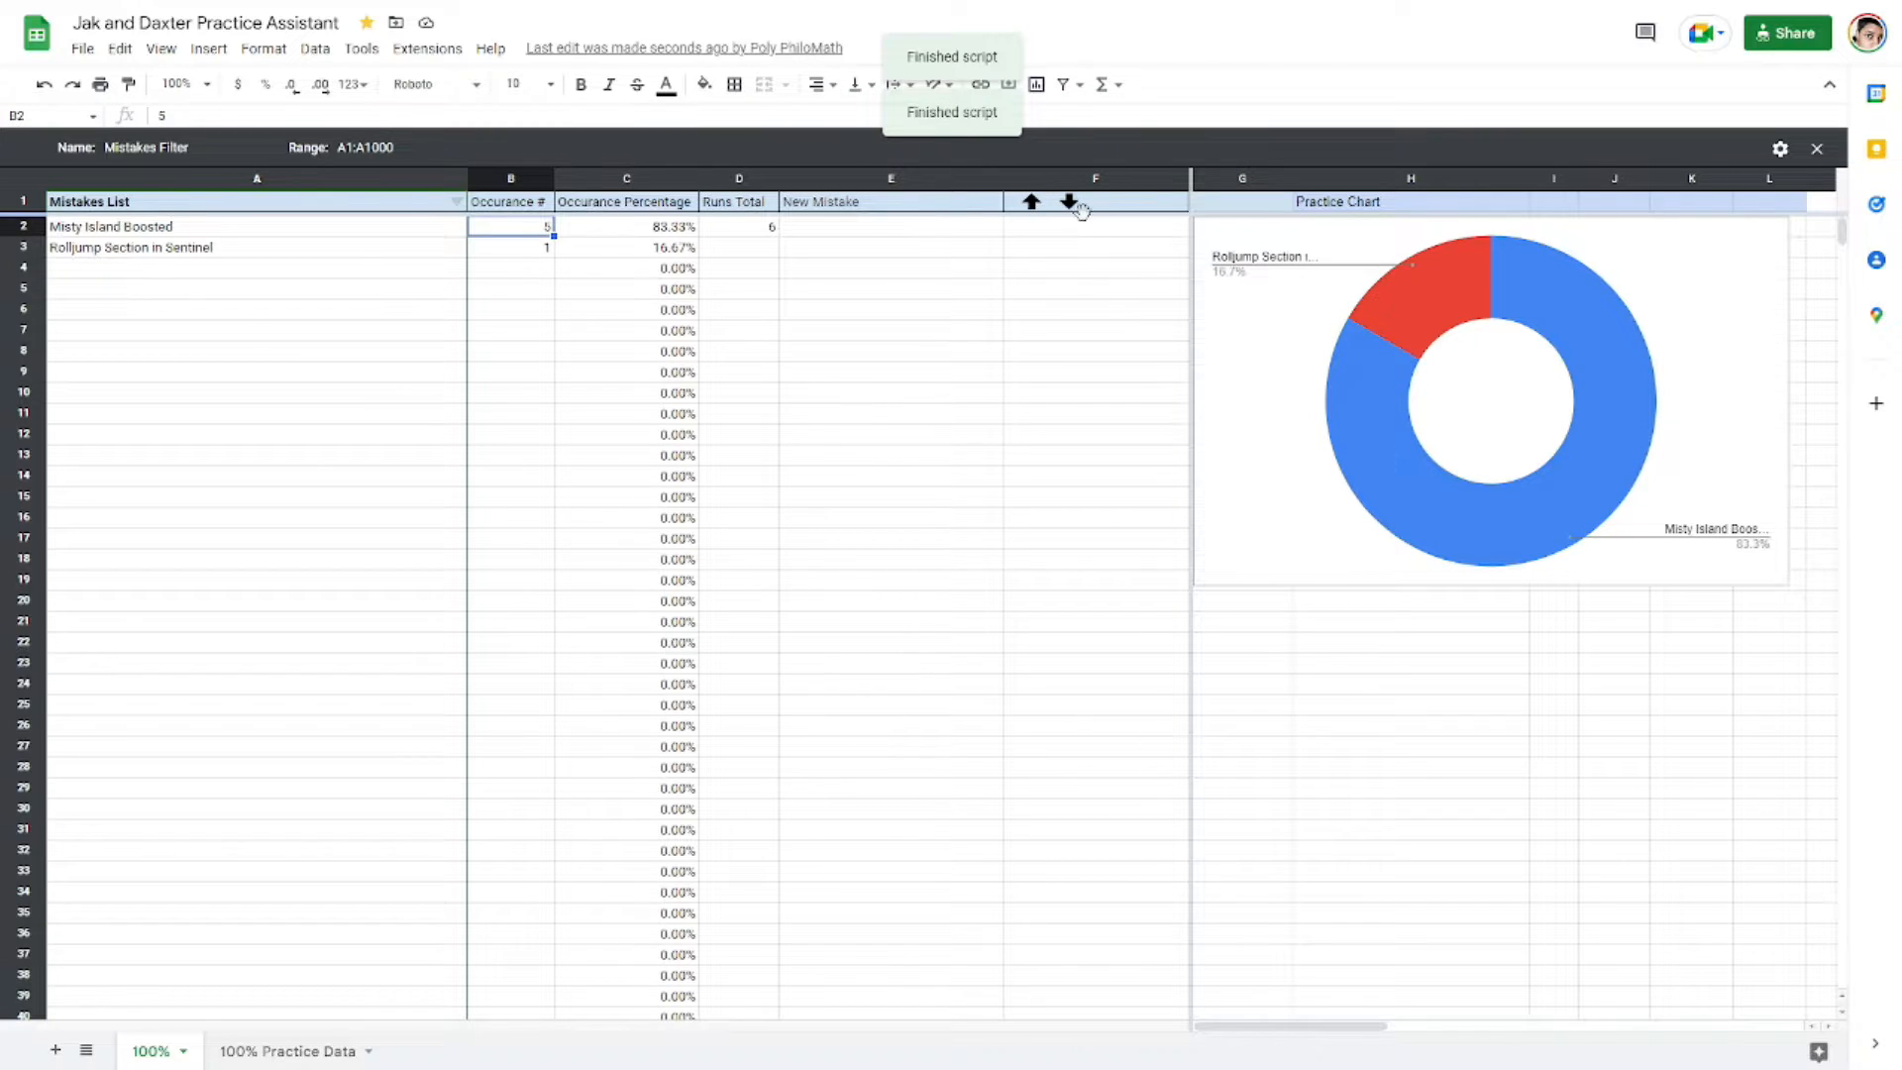
# Step: Decrement the Misty Island Boosted occurrence count four times using the decrease control
pyautogui.click(1069, 205)
pyautogui.click(1070, 205)
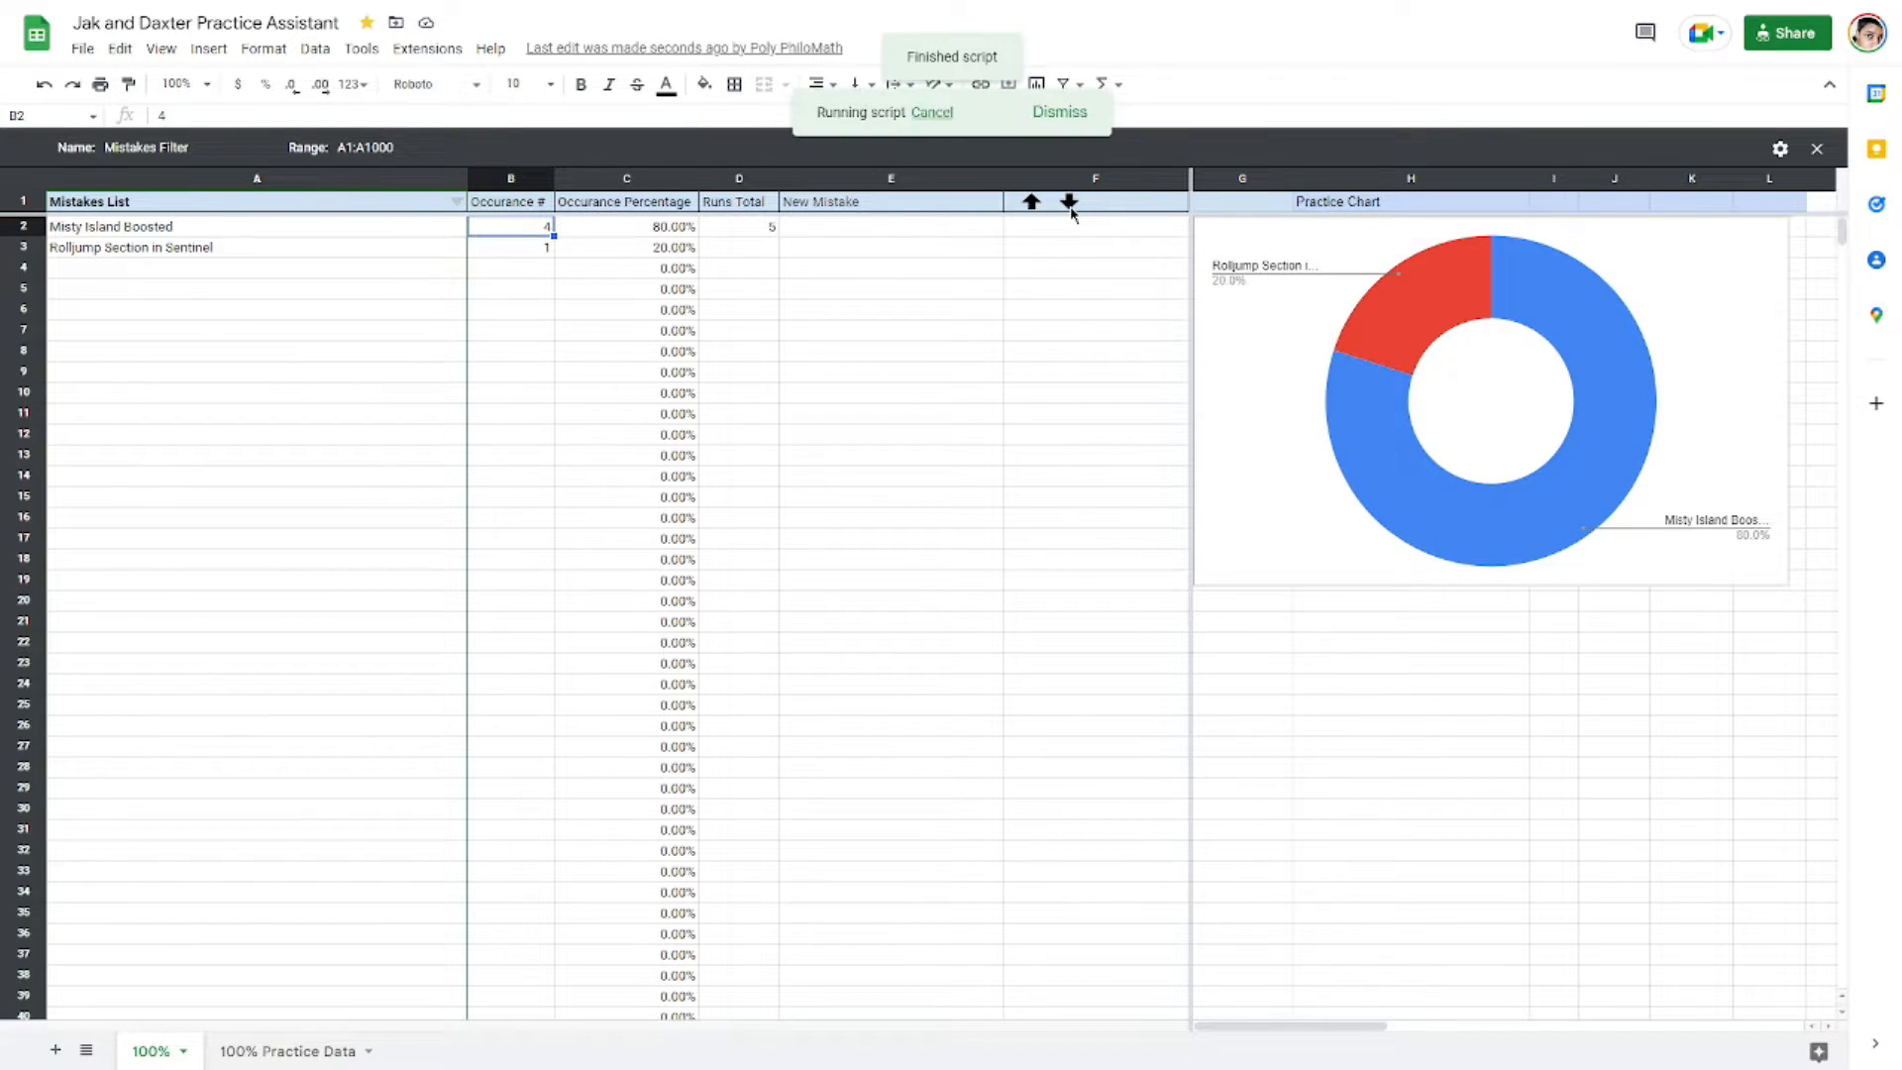
pyautogui.click(1070, 205)
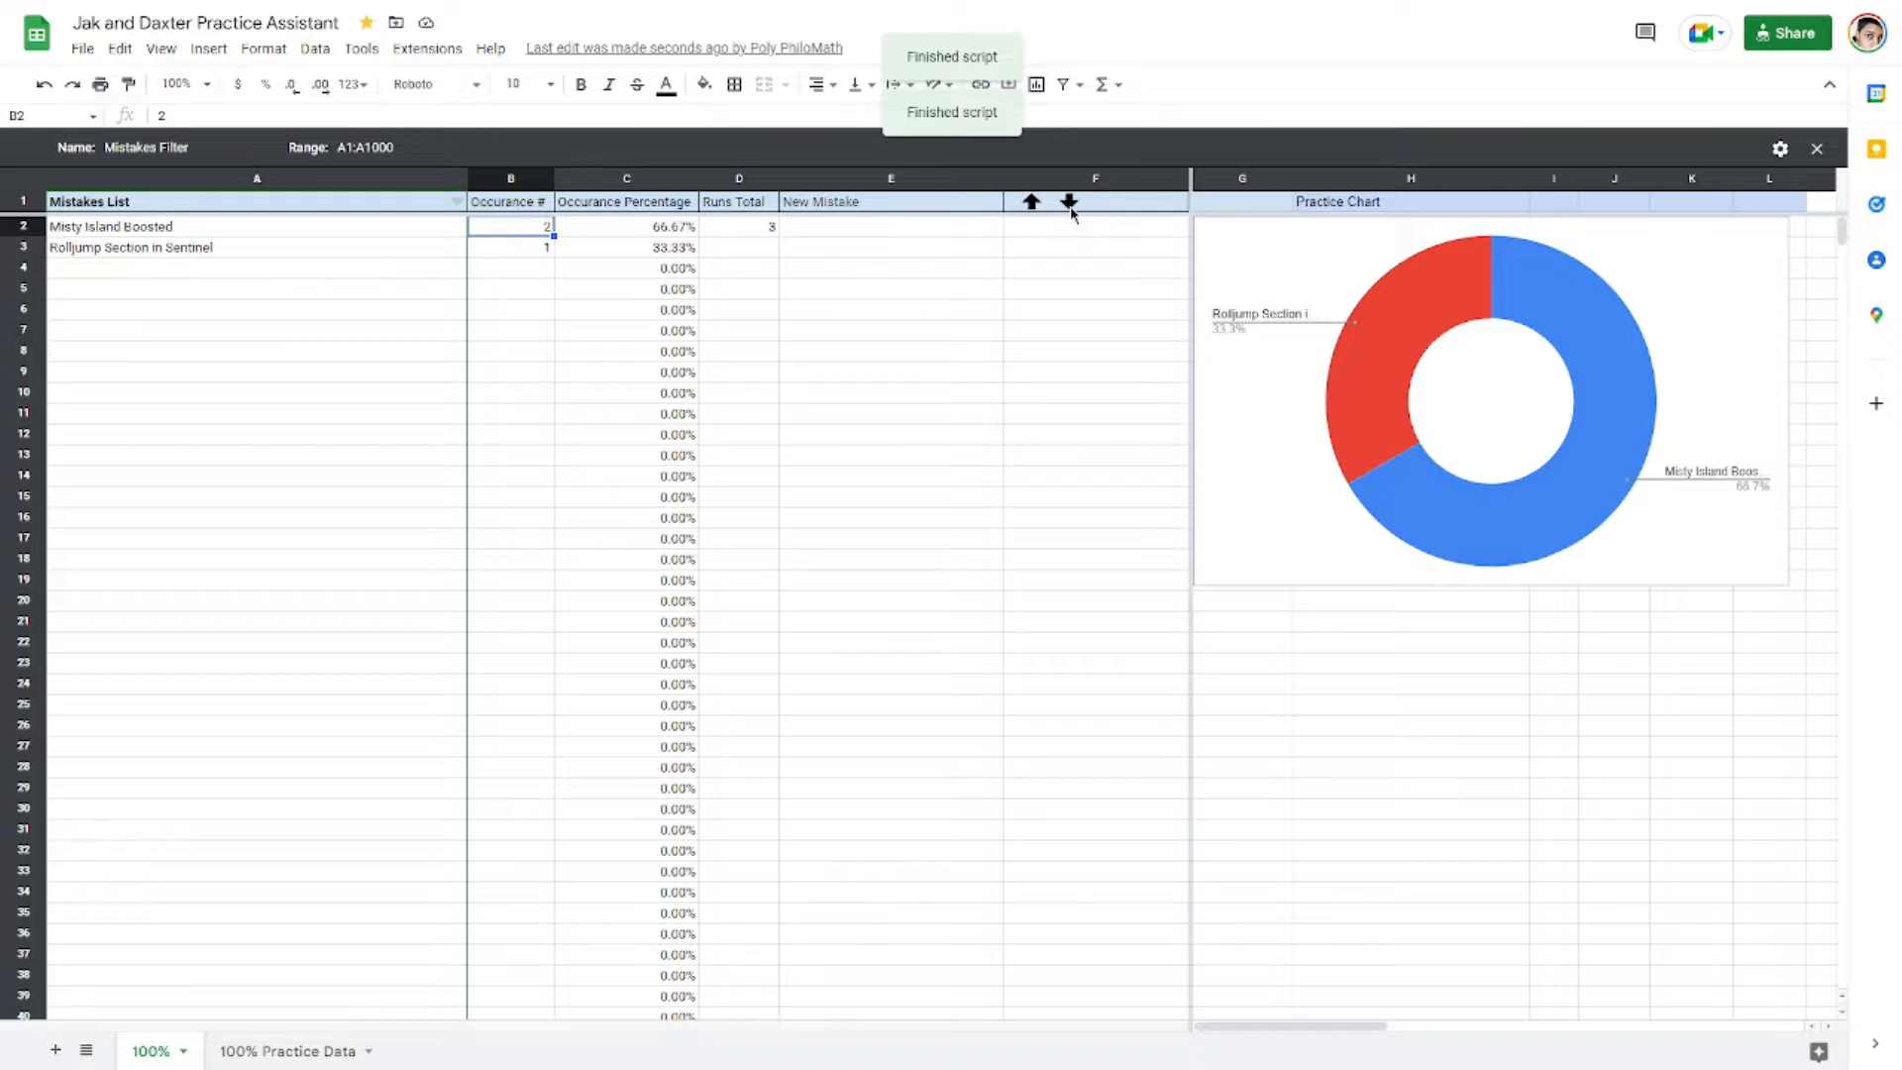
pyautogui.click(1070, 204)
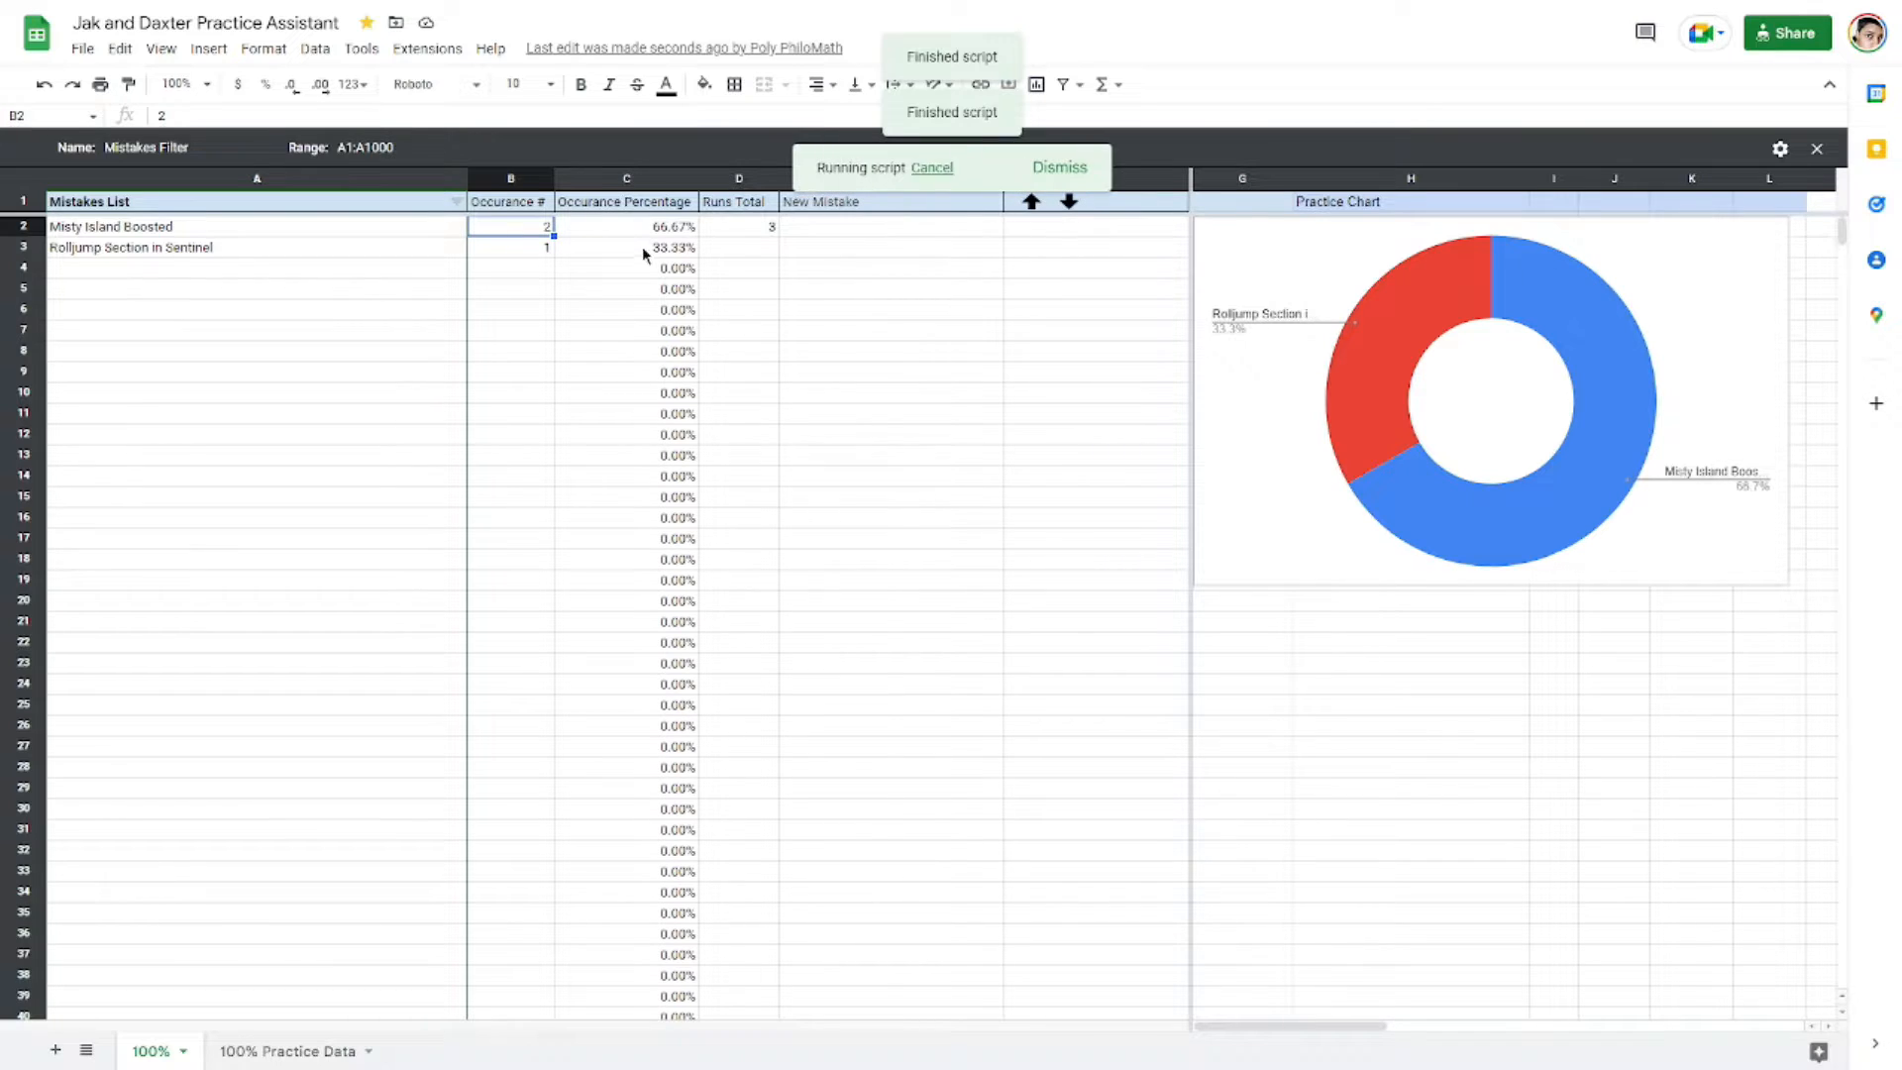
# Step: Increment the Misty Island Boosted occurrence count four times again using the increase control
pyautogui.click(1031, 202)
pyautogui.click(1031, 202)
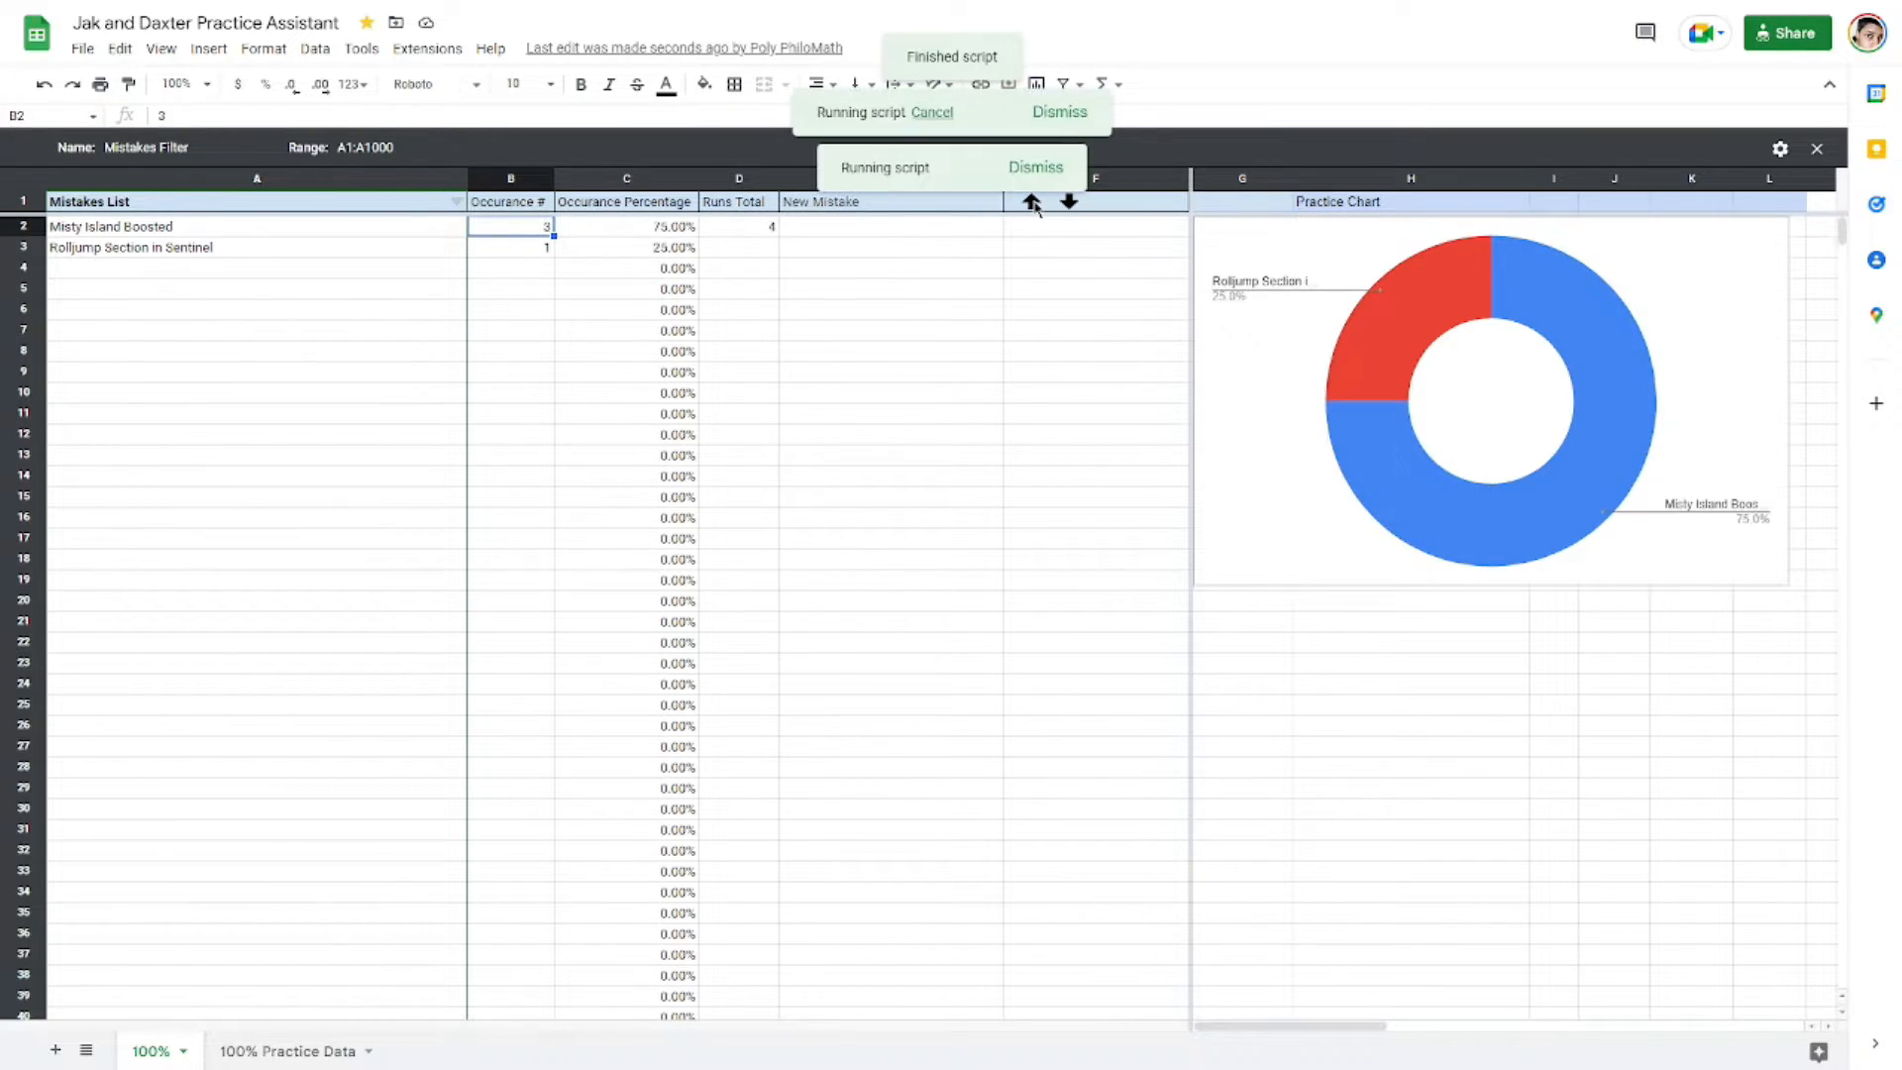
pyautogui.click(1031, 202)
pyautogui.click(1031, 202)
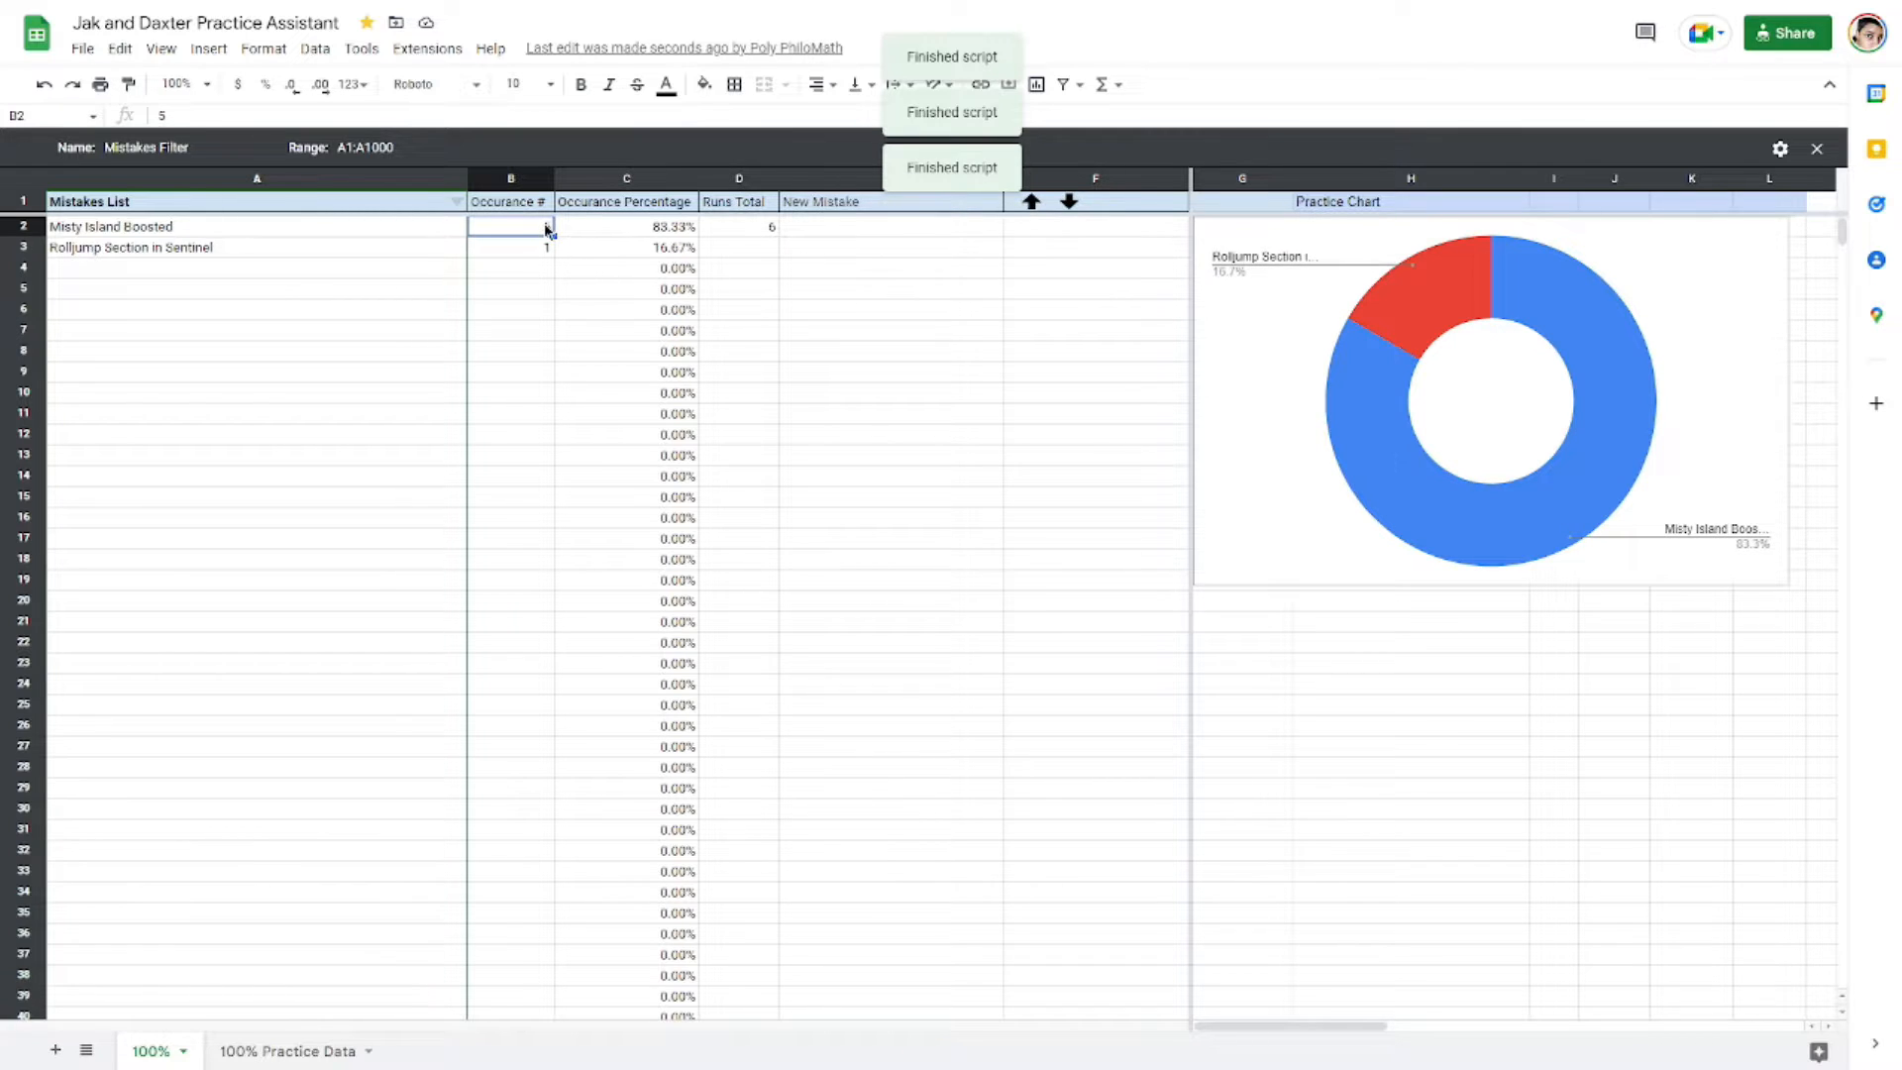
# Step: Set the Misty Island Boosted occurrence count to 15
pyautogui.doubleClick(540, 226)
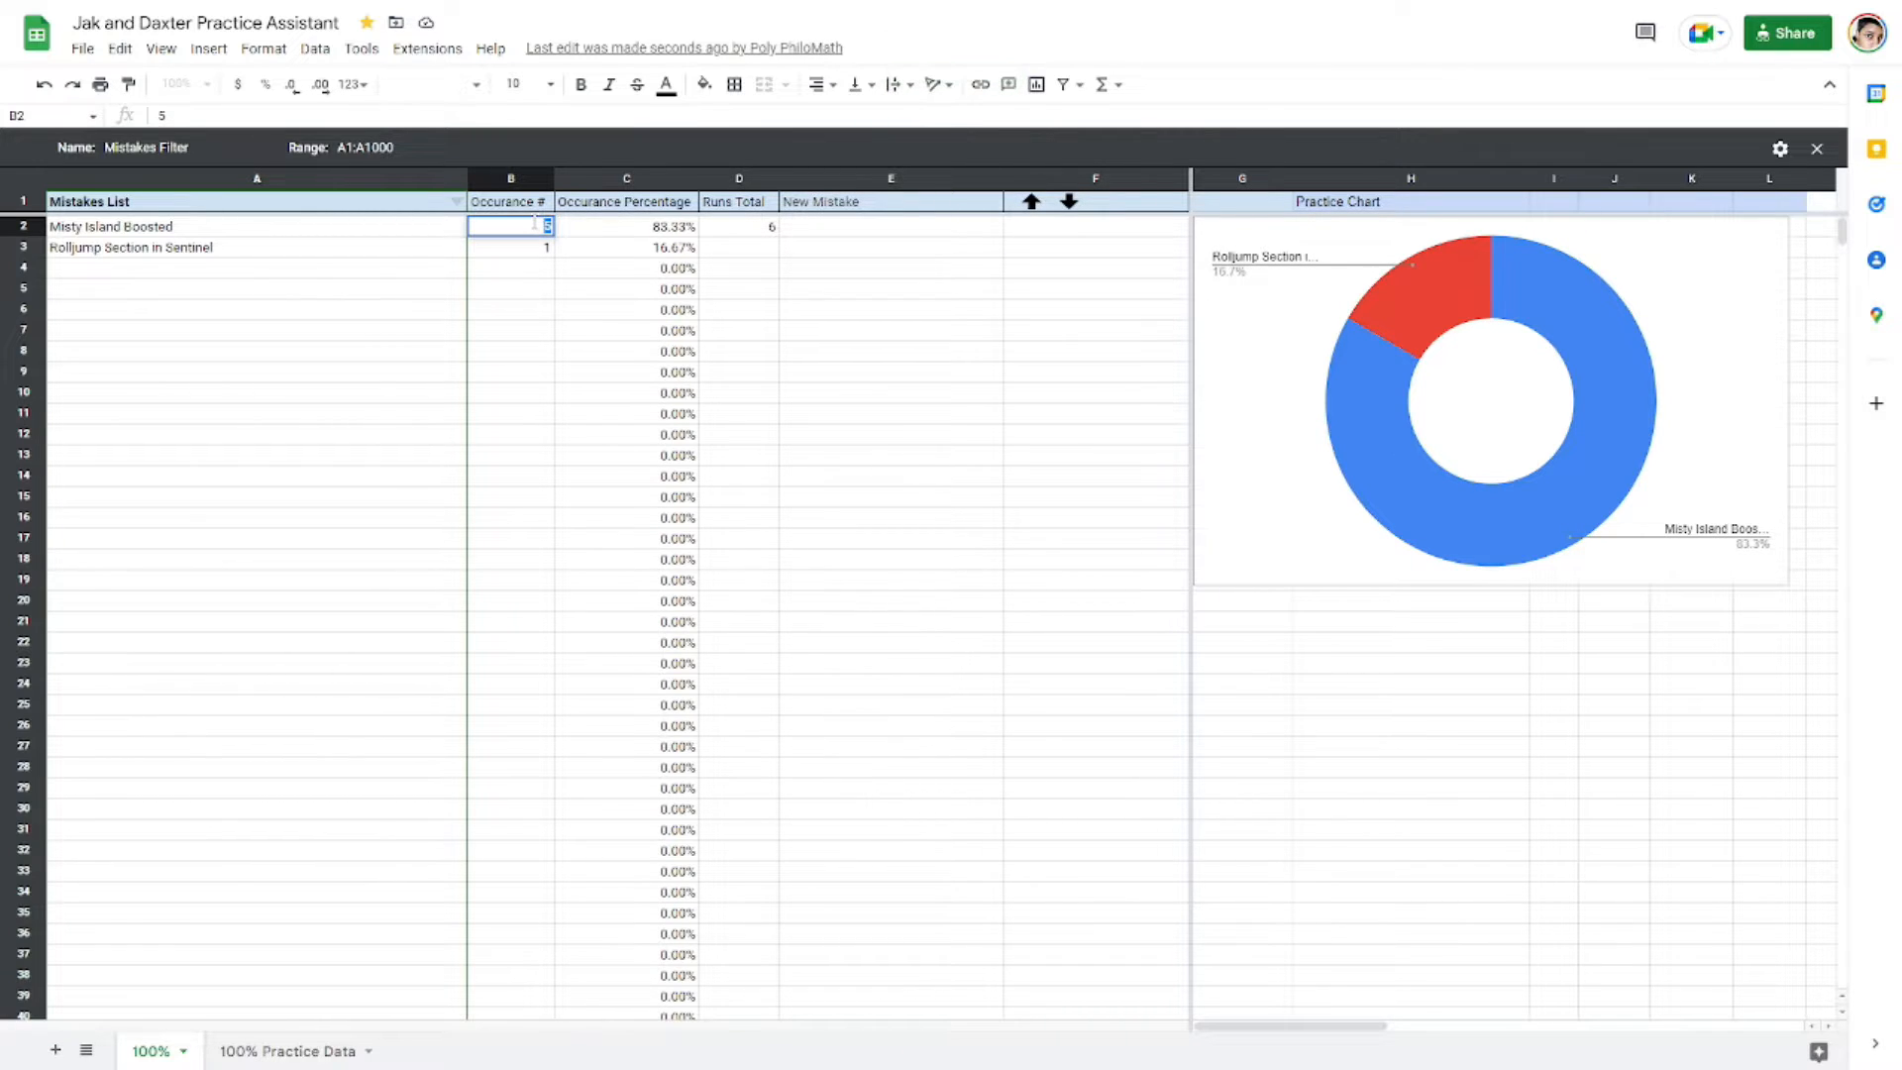
pyautogui.write('15')
pyautogui.press('Return')
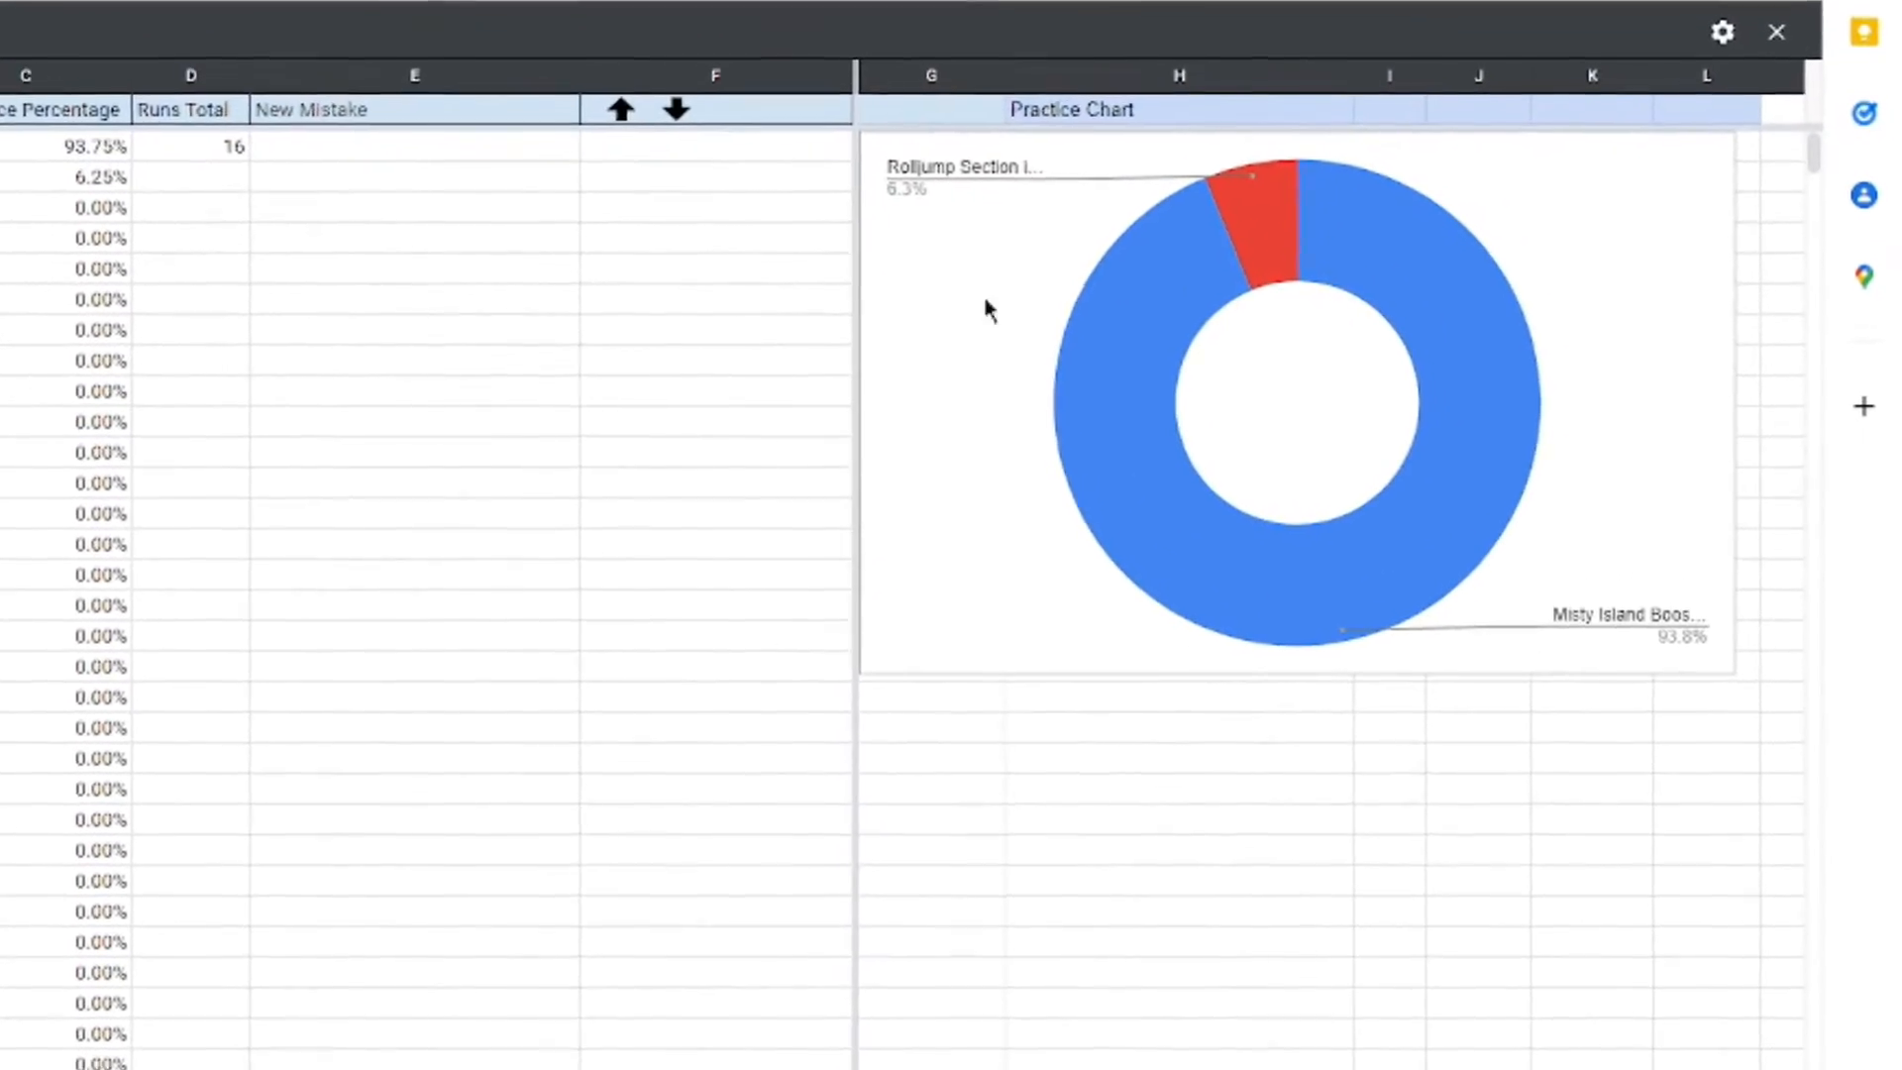
# Step: Examine the Runs Total formula and the practice chart's slice percentages
pyautogui.click(1298, 208)
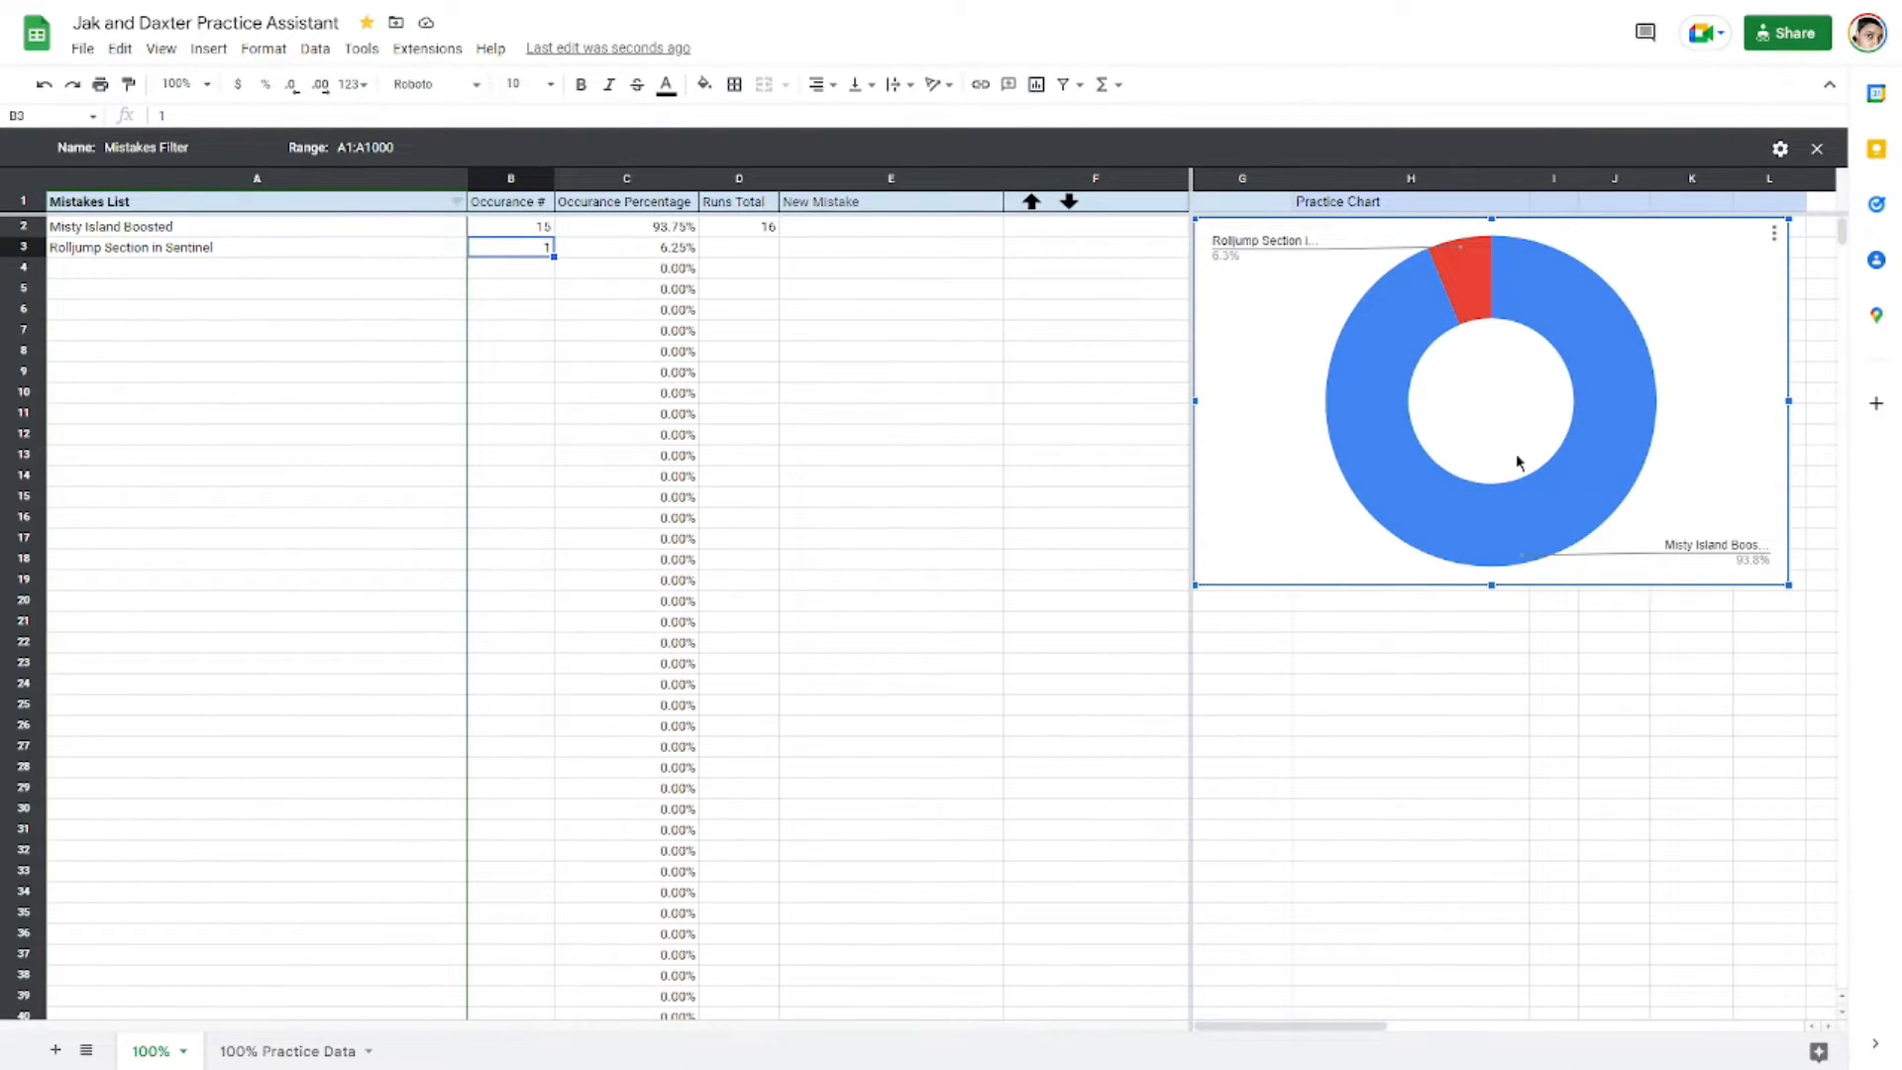
pyautogui.click(776, 227)
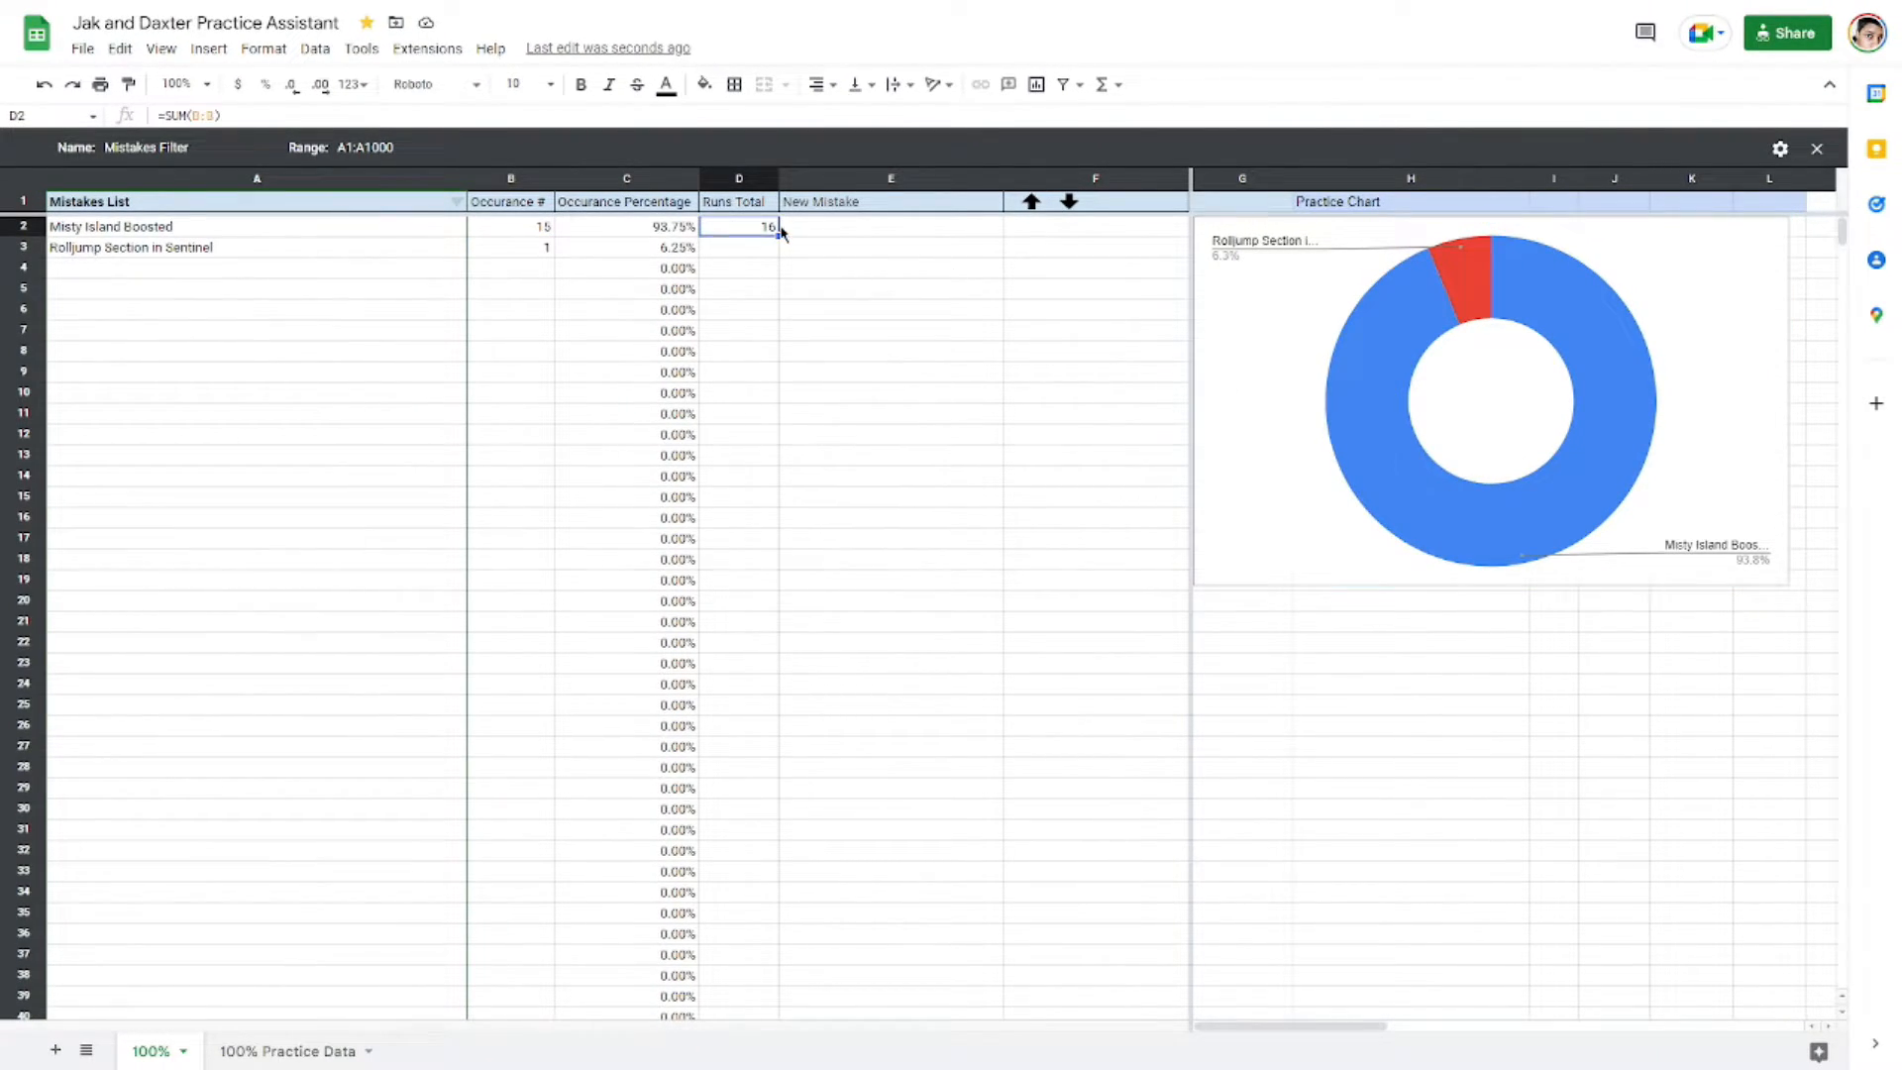
pyautogui.click(509, 269)
pyautogui.click(769, 228)
pyautogui.click(1624, 341)
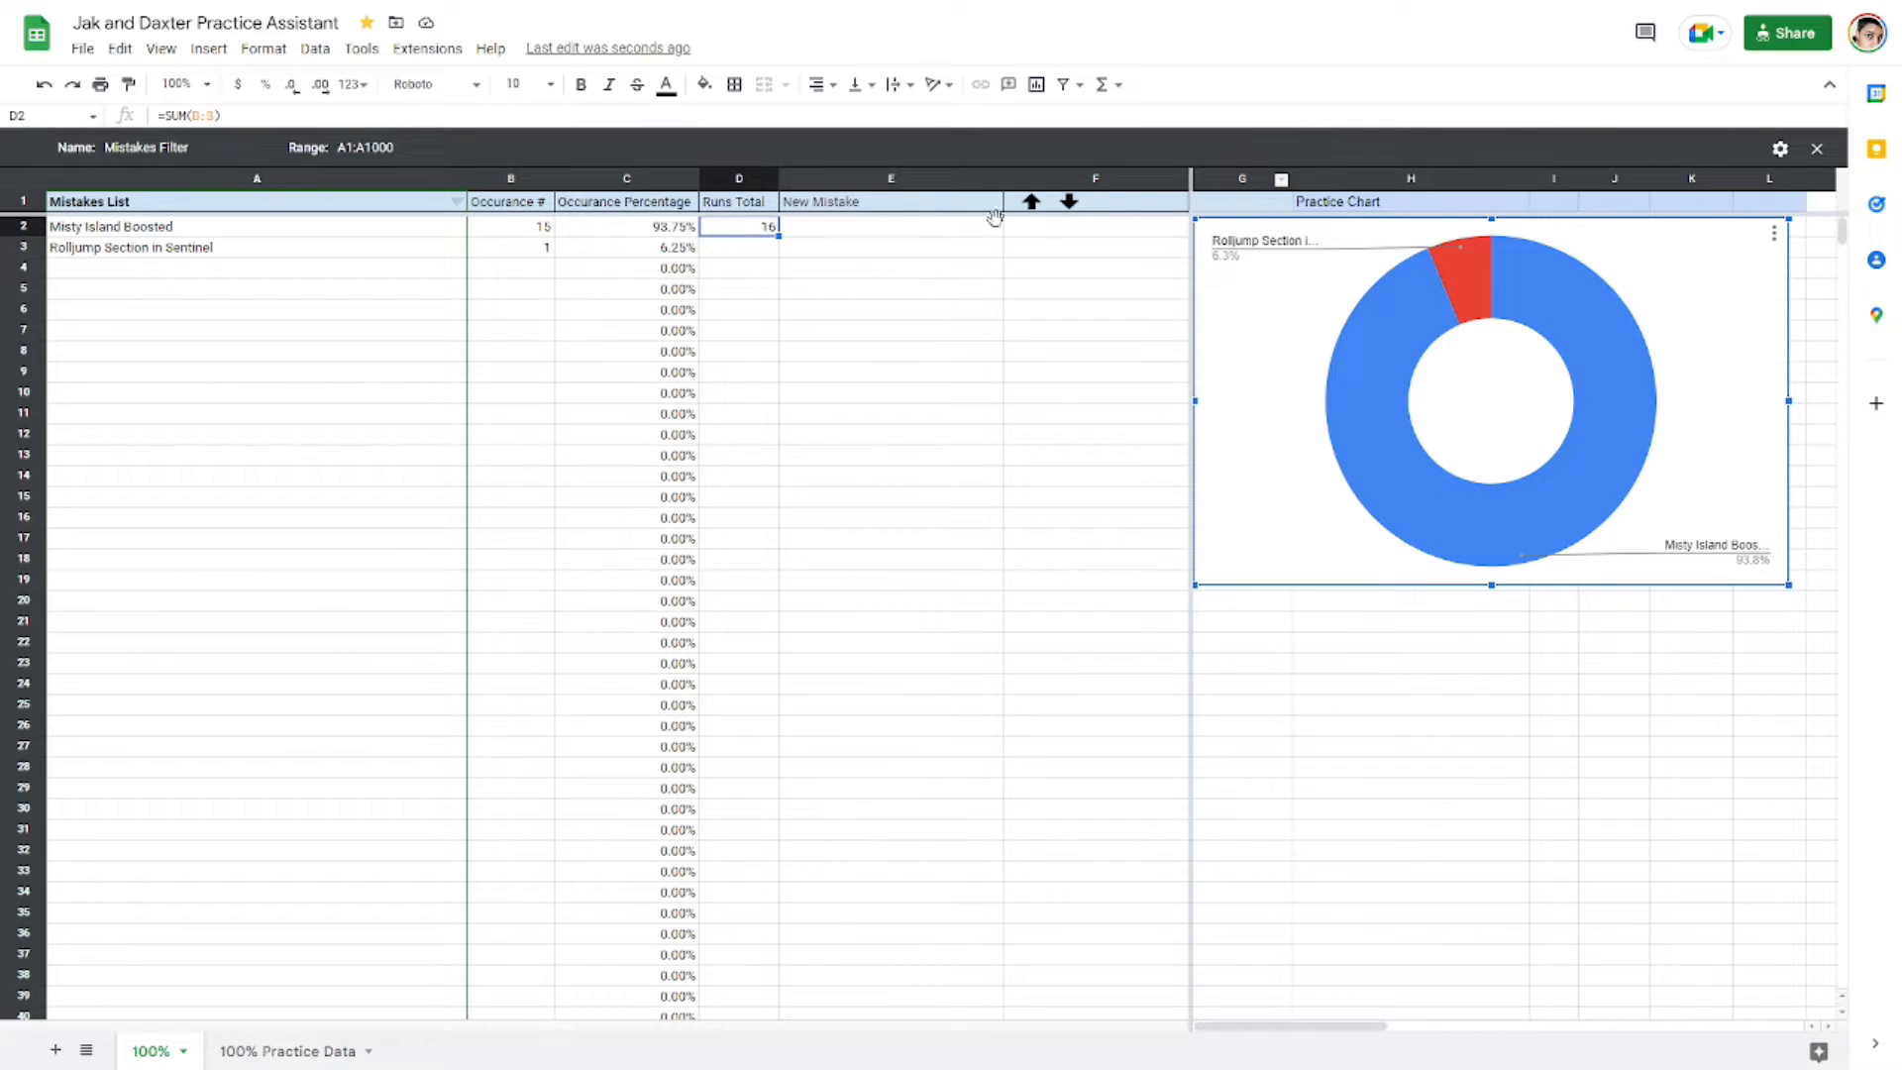
pyautogui.moveTo(1481, 277)
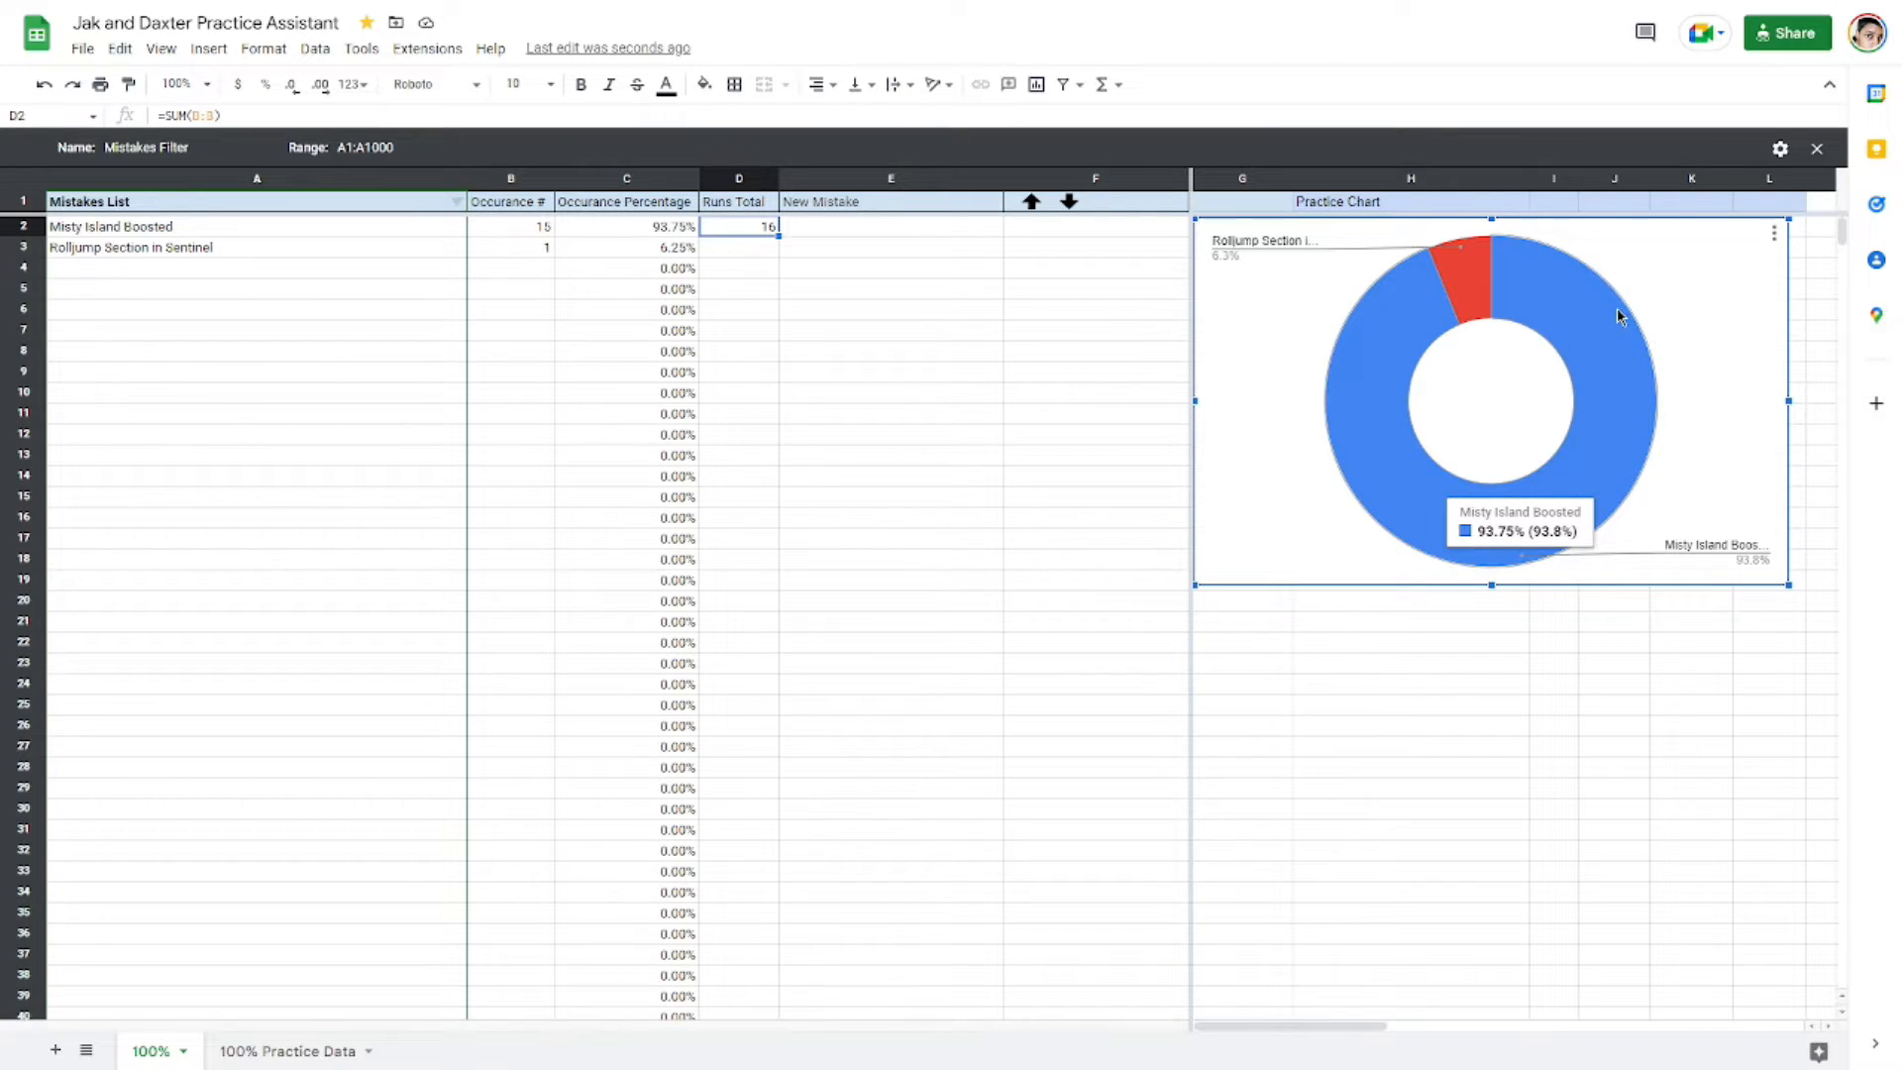
pyautogui.moveTo(1562, 337)
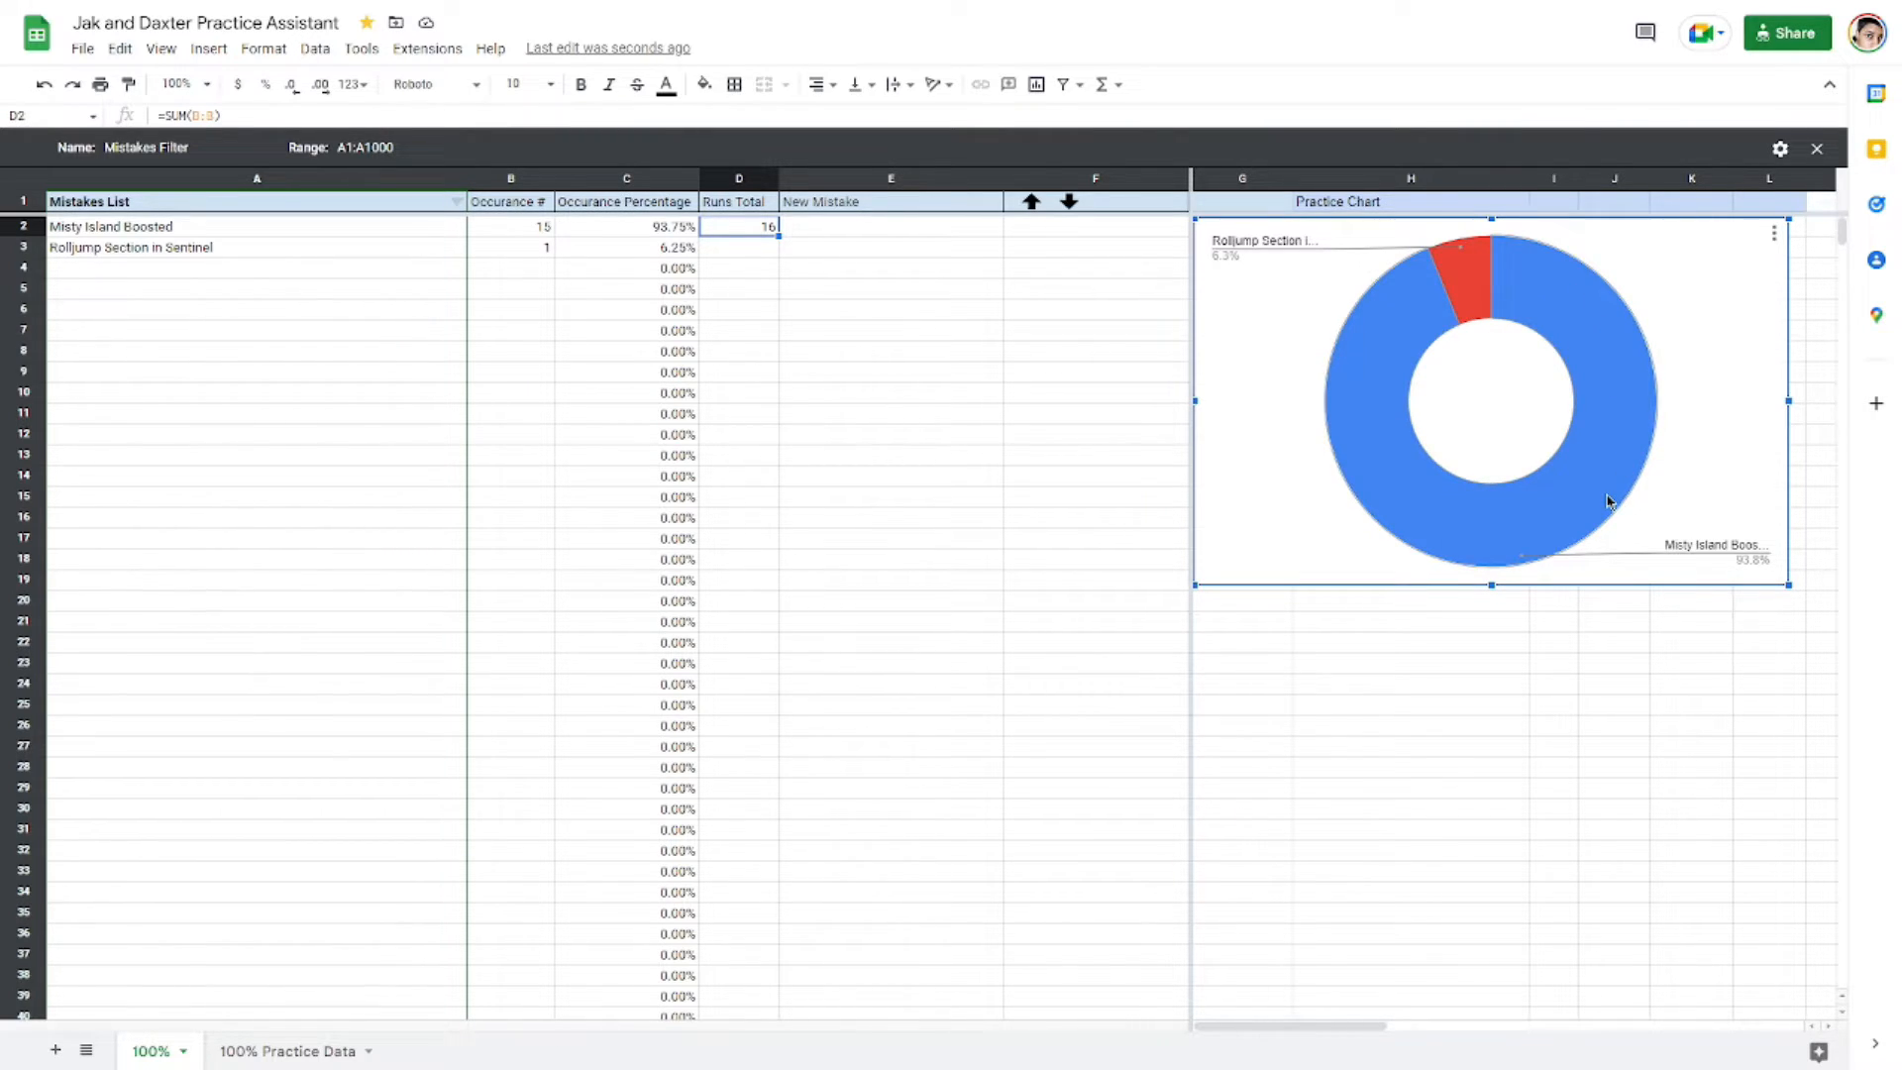
pyautogui.click(820, 288)
pyautogui.click(820, 236)
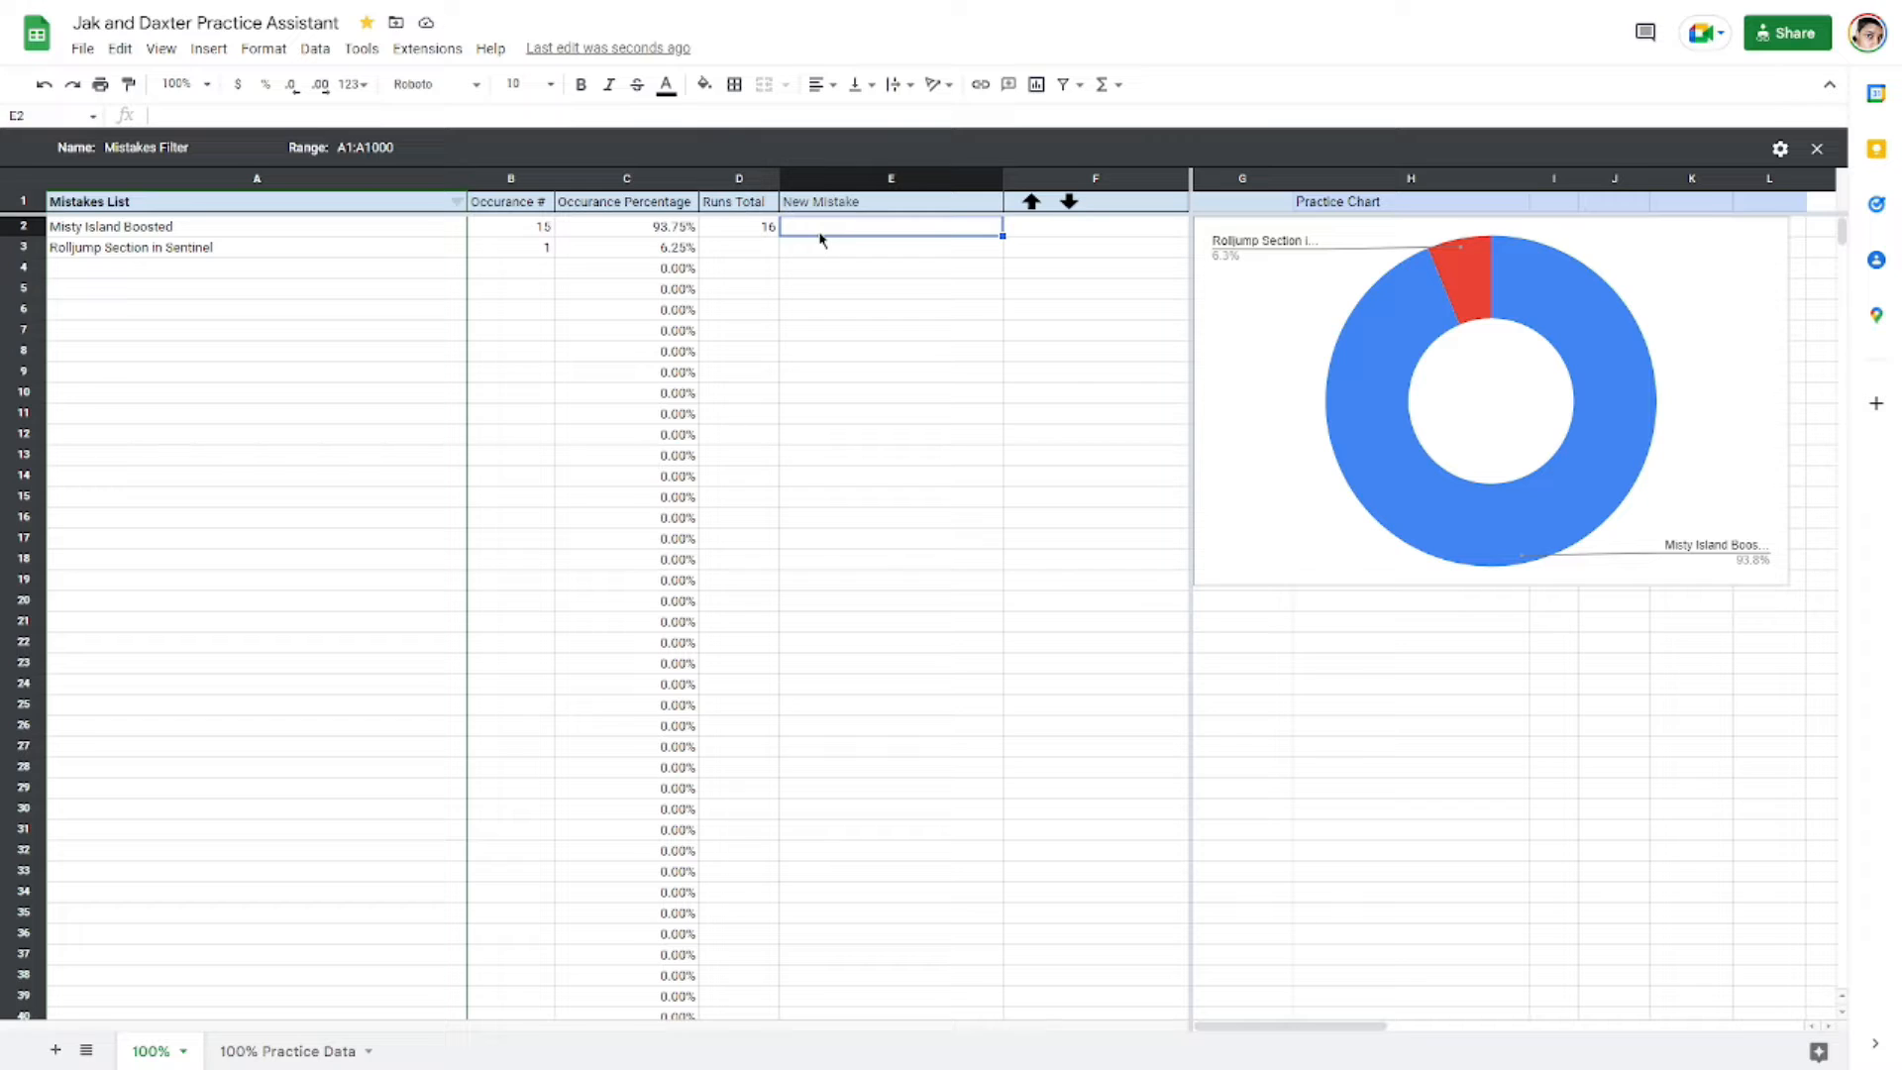
pyautogui.click(227, 253)
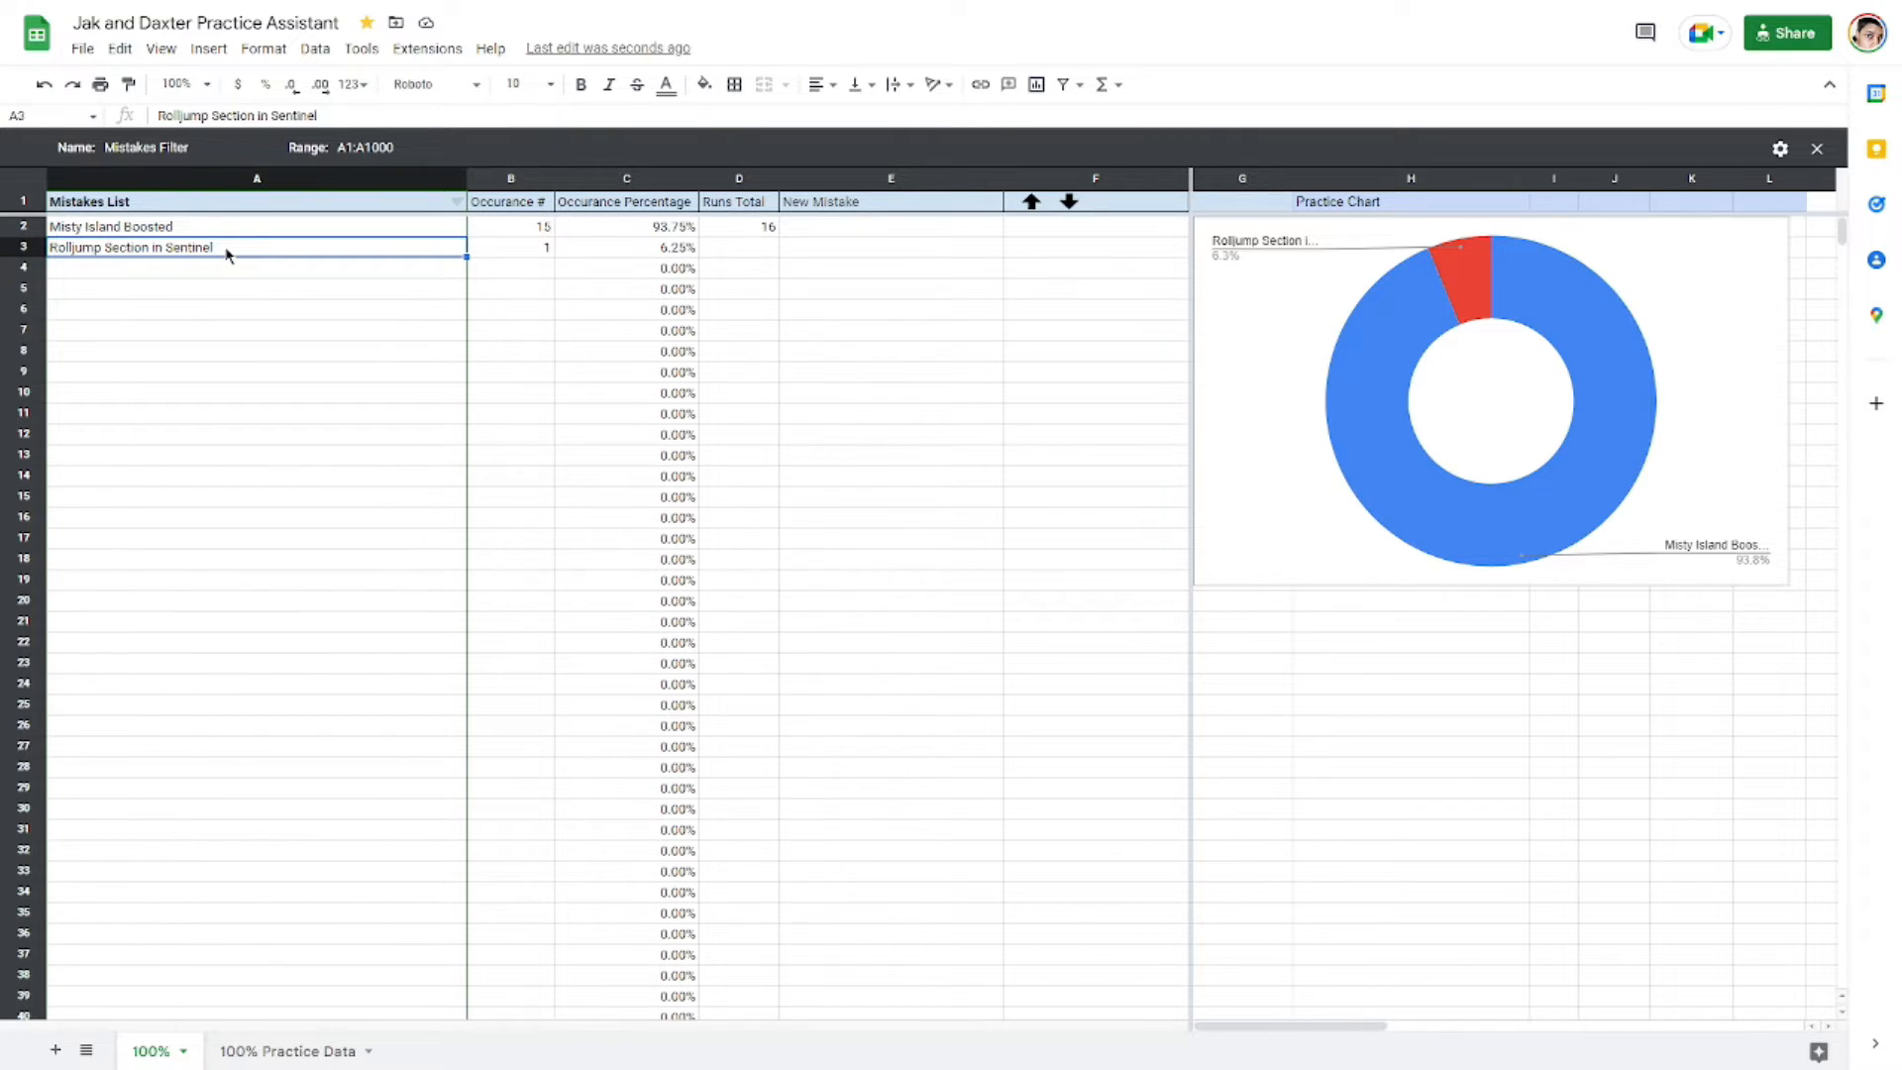
pyautogui.click(856, 223)
pyautogui.doubleClick(856, 224)
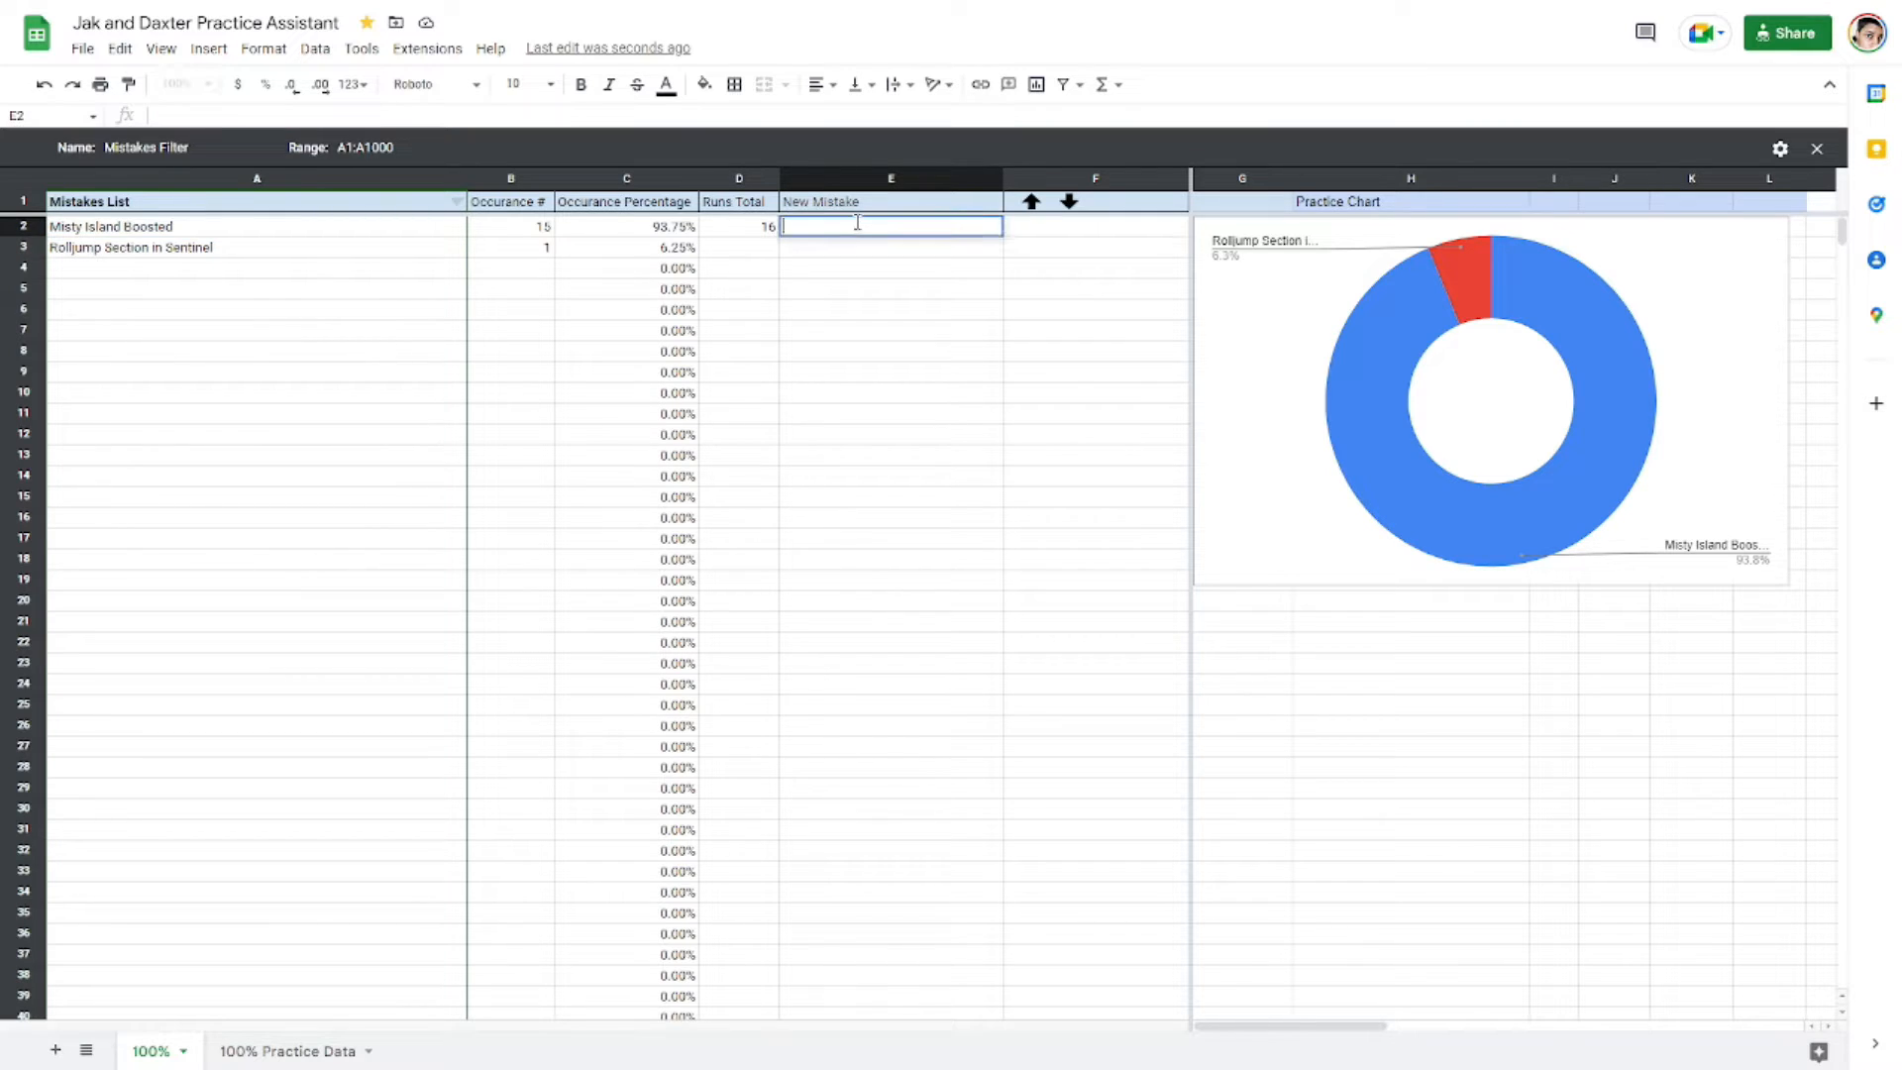
pyautogui.click(860, 267)
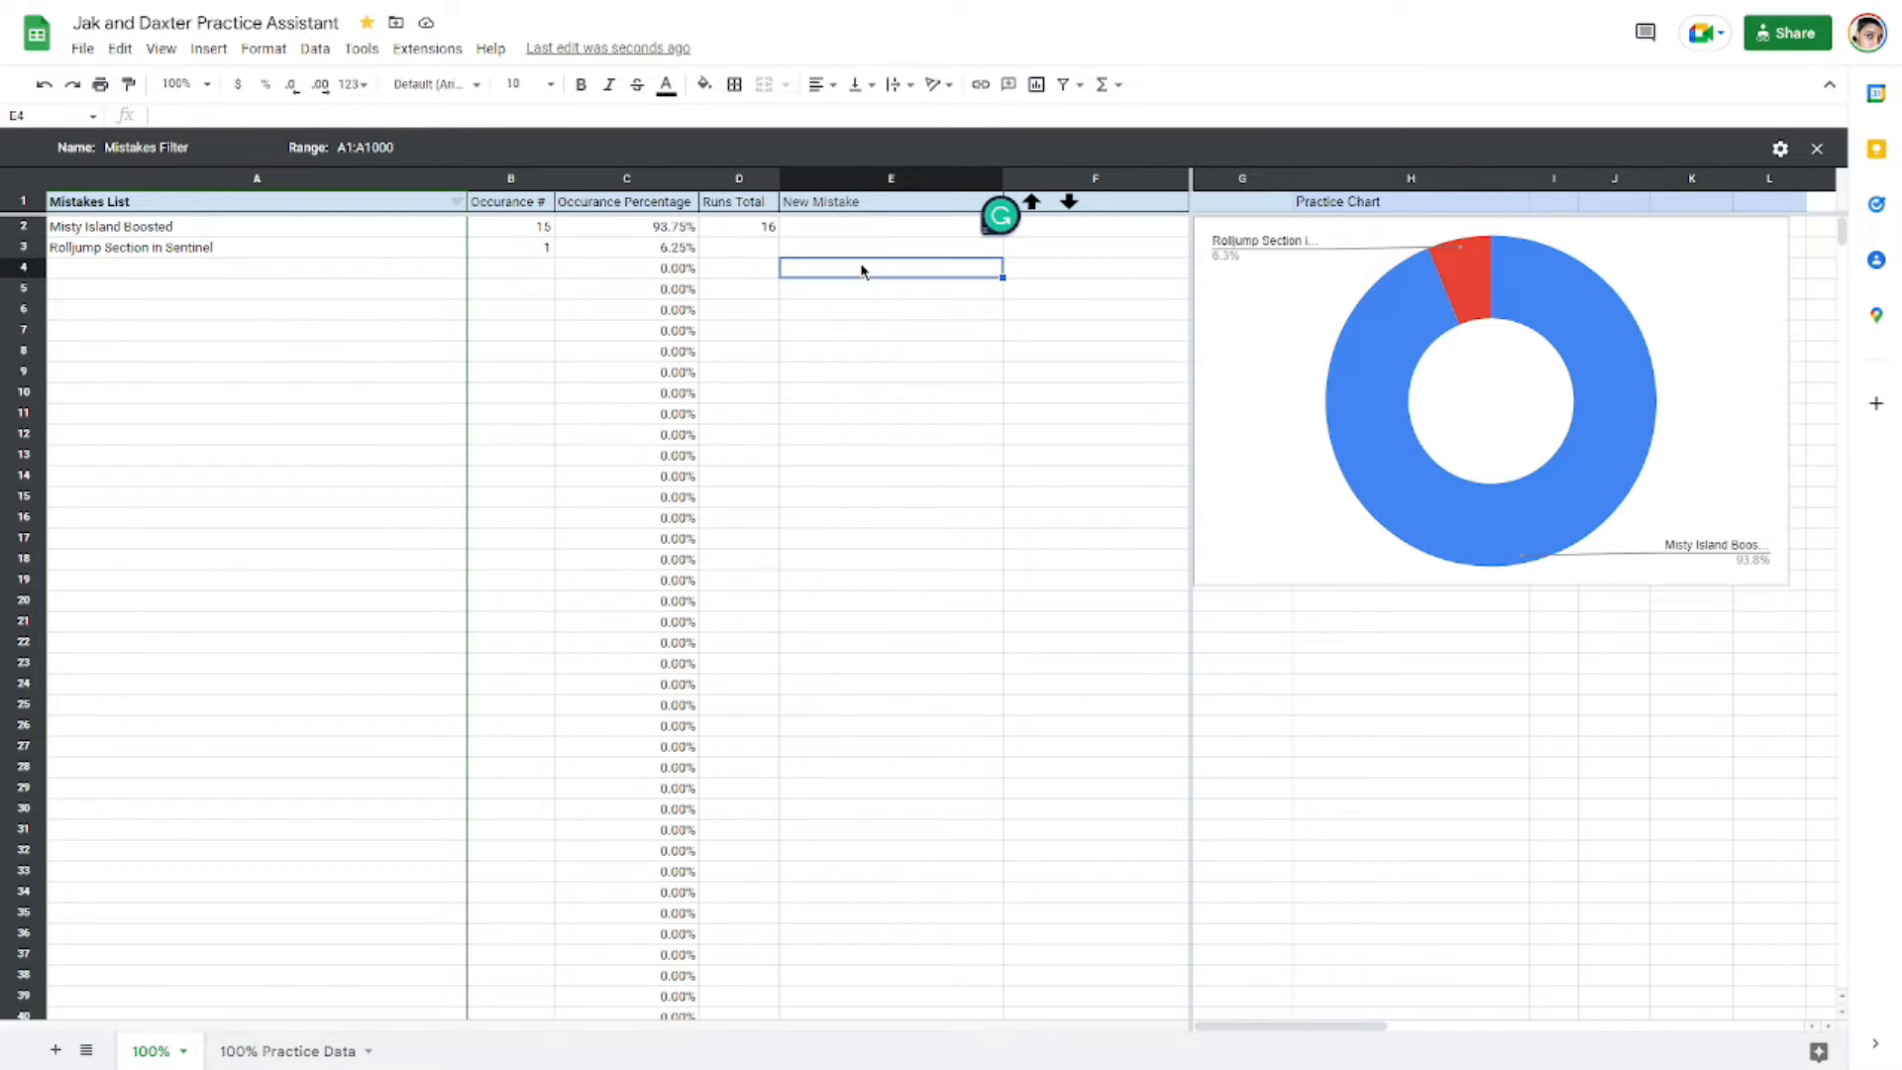
# Step: Open the Mistakes List column filter and search its values for Sentinel, keeping all entries selected
pyautogui.click(456, 203)
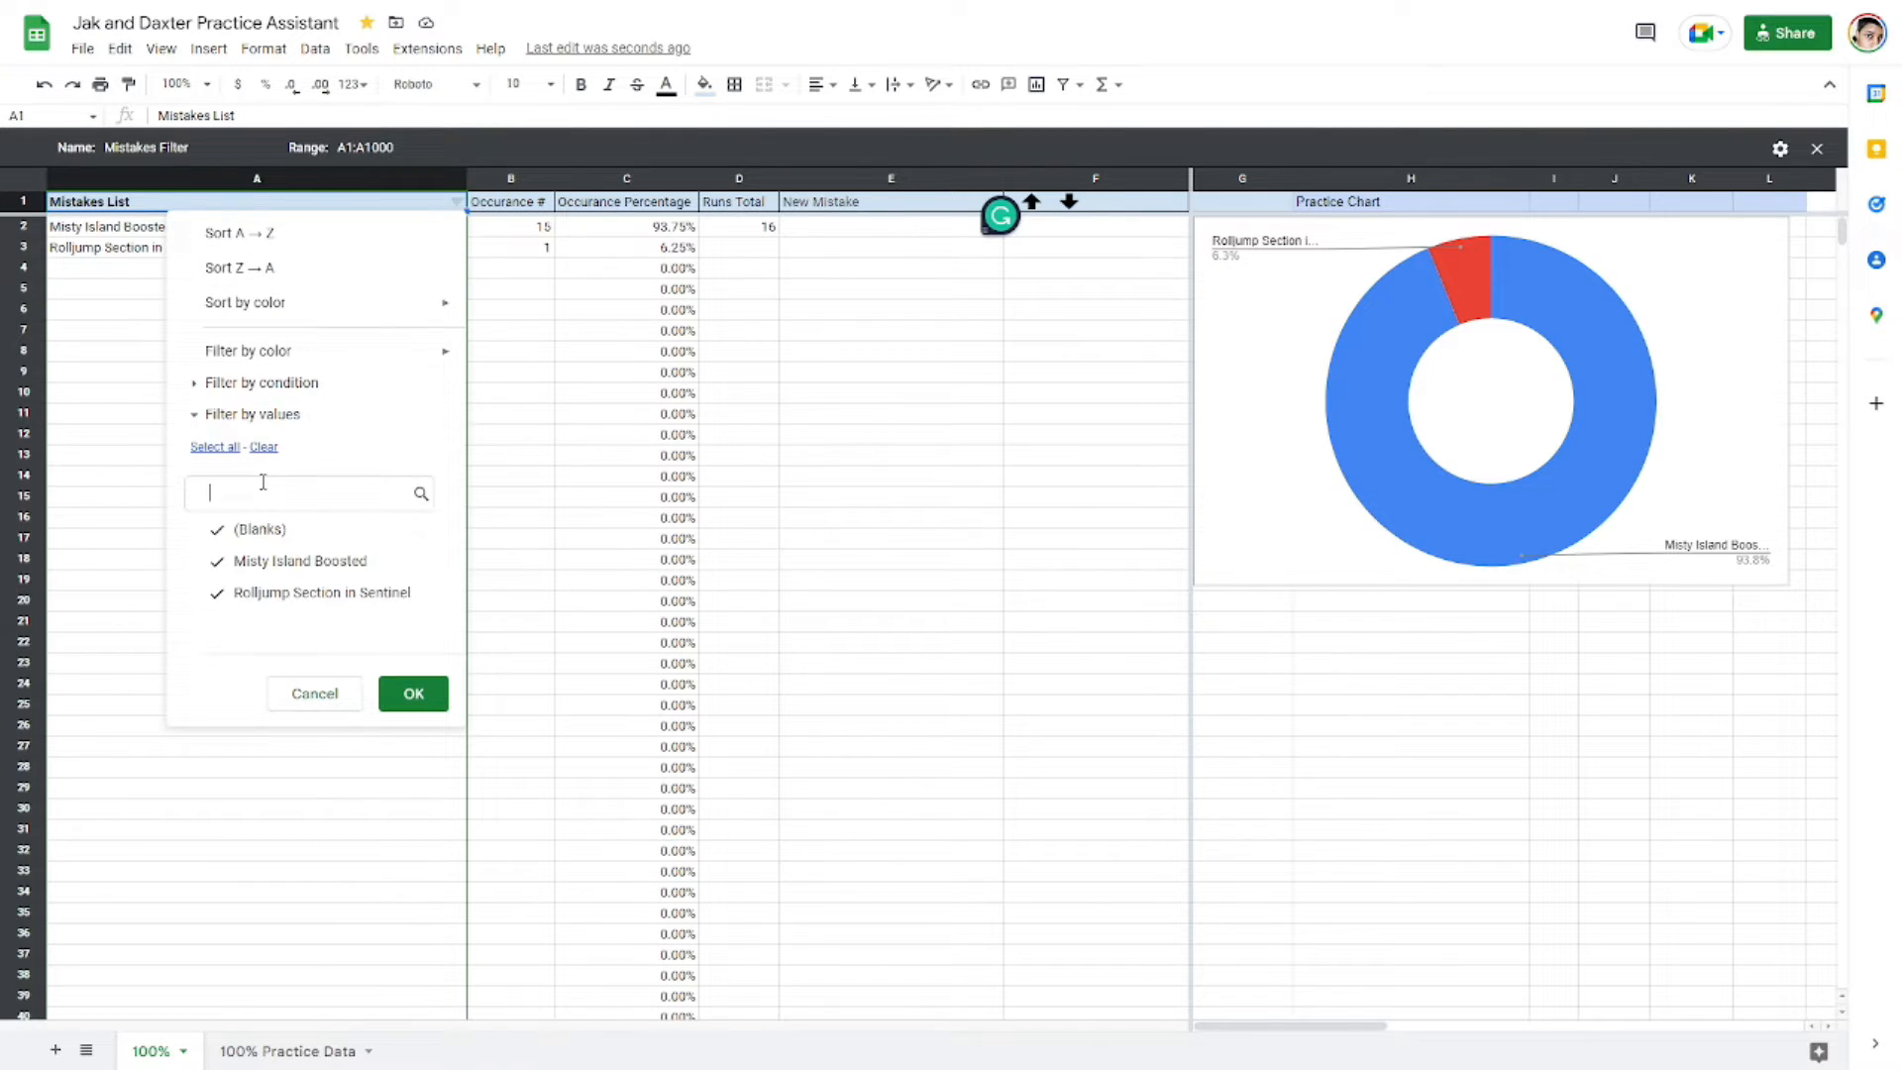
pyautogui.click(196, 384)
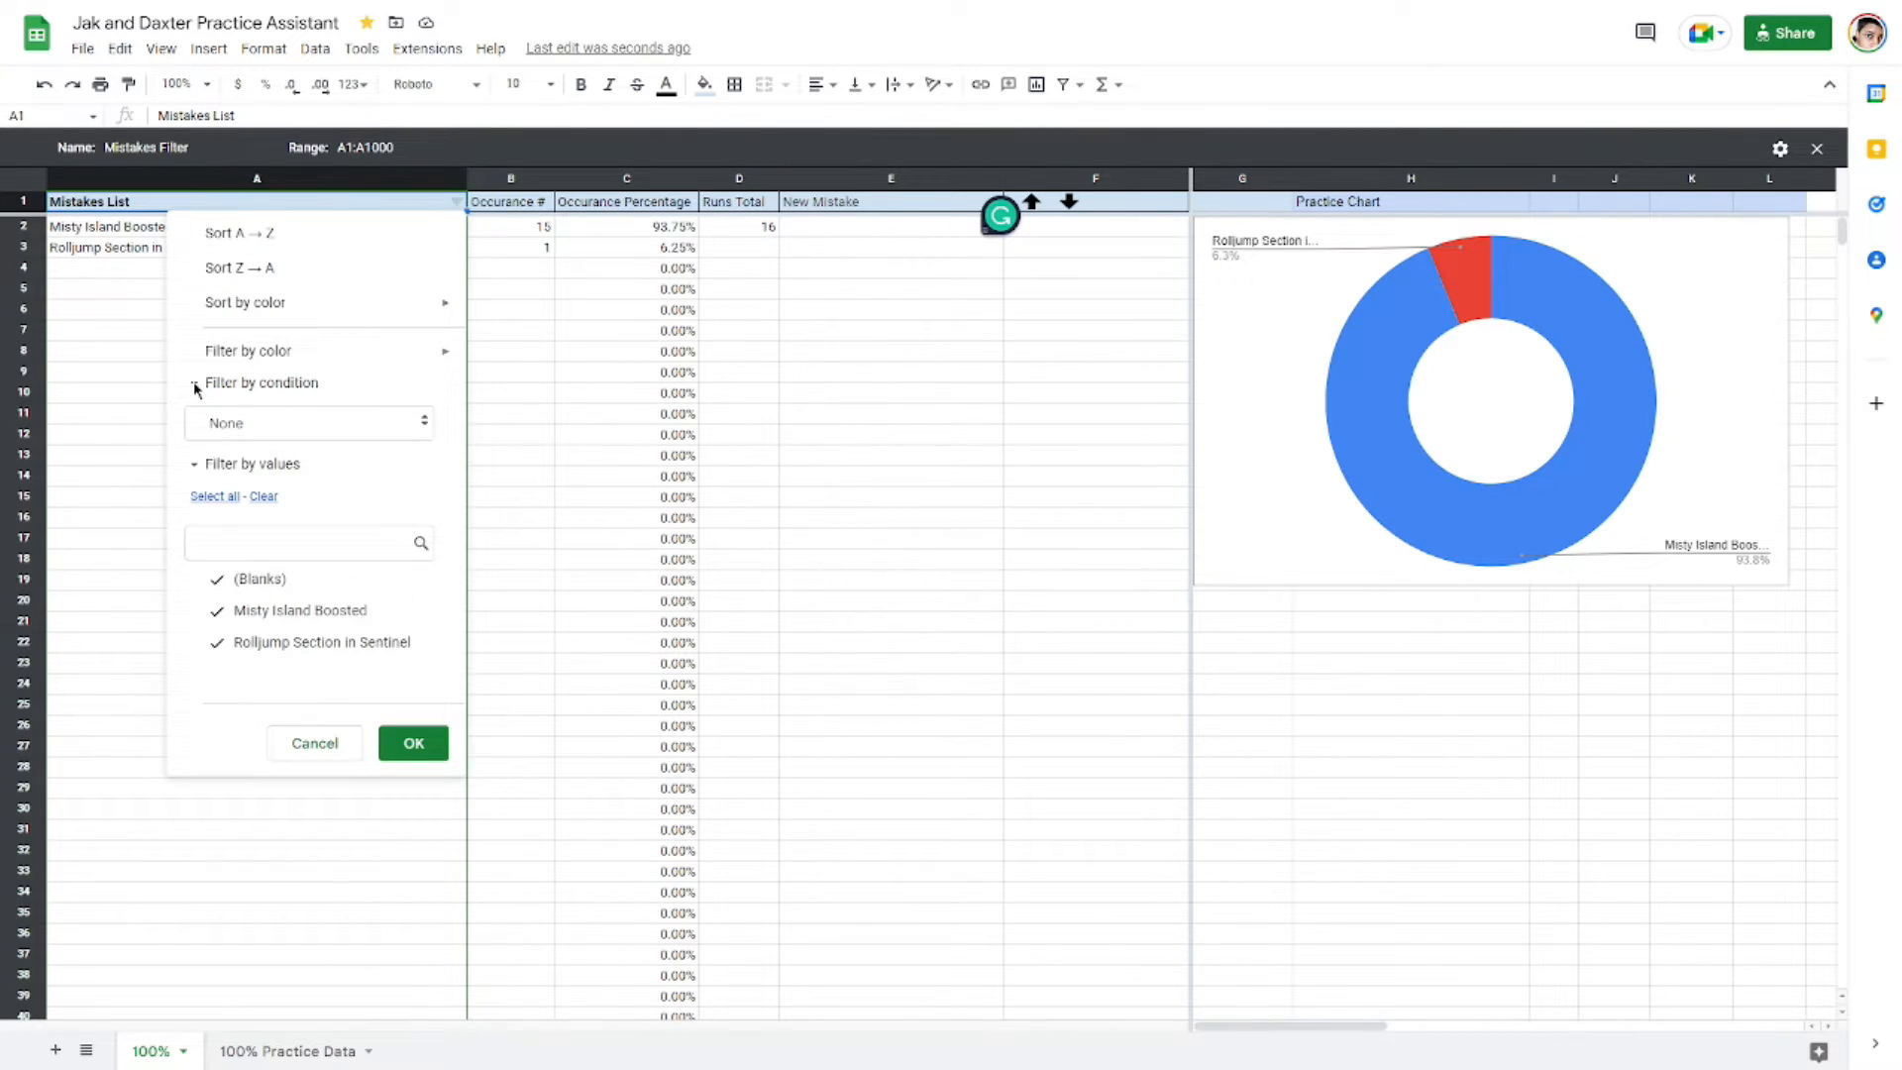
pyautogui.click(193, 382)
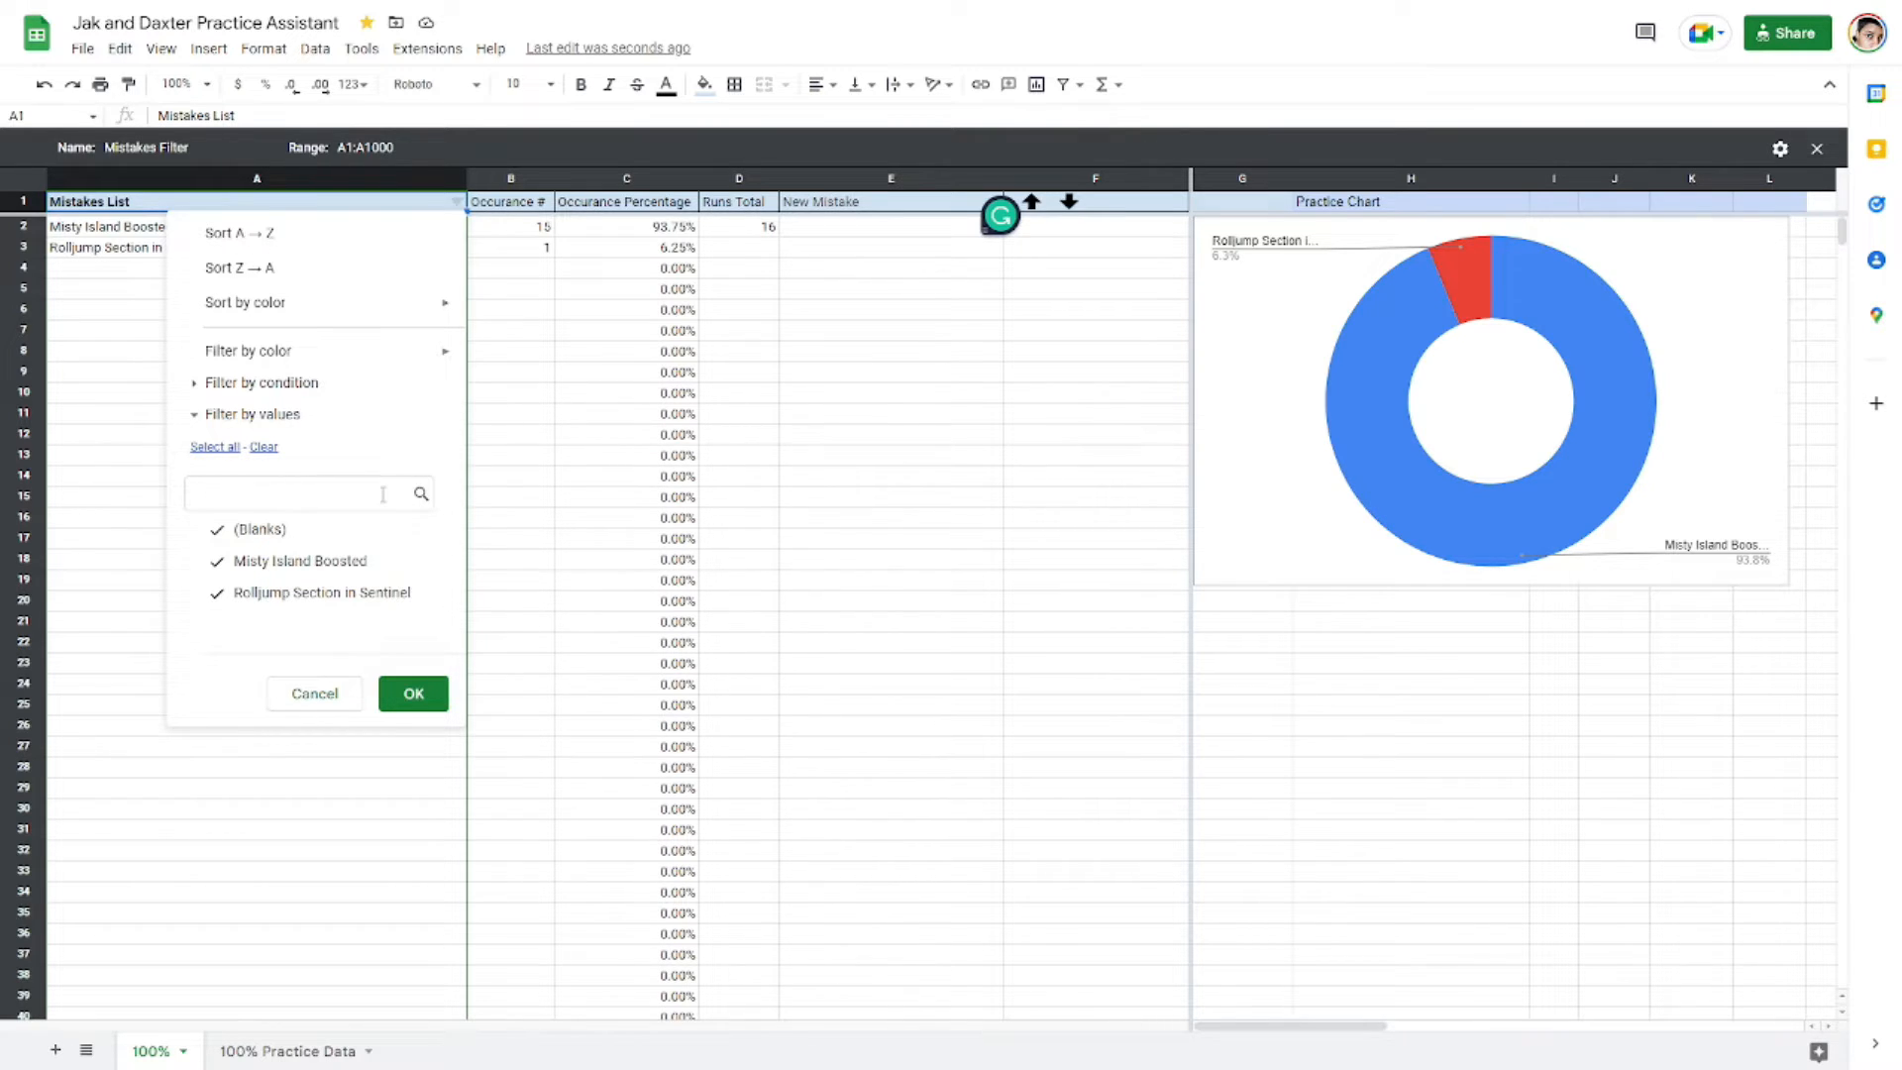
pyautogui.write('Se')
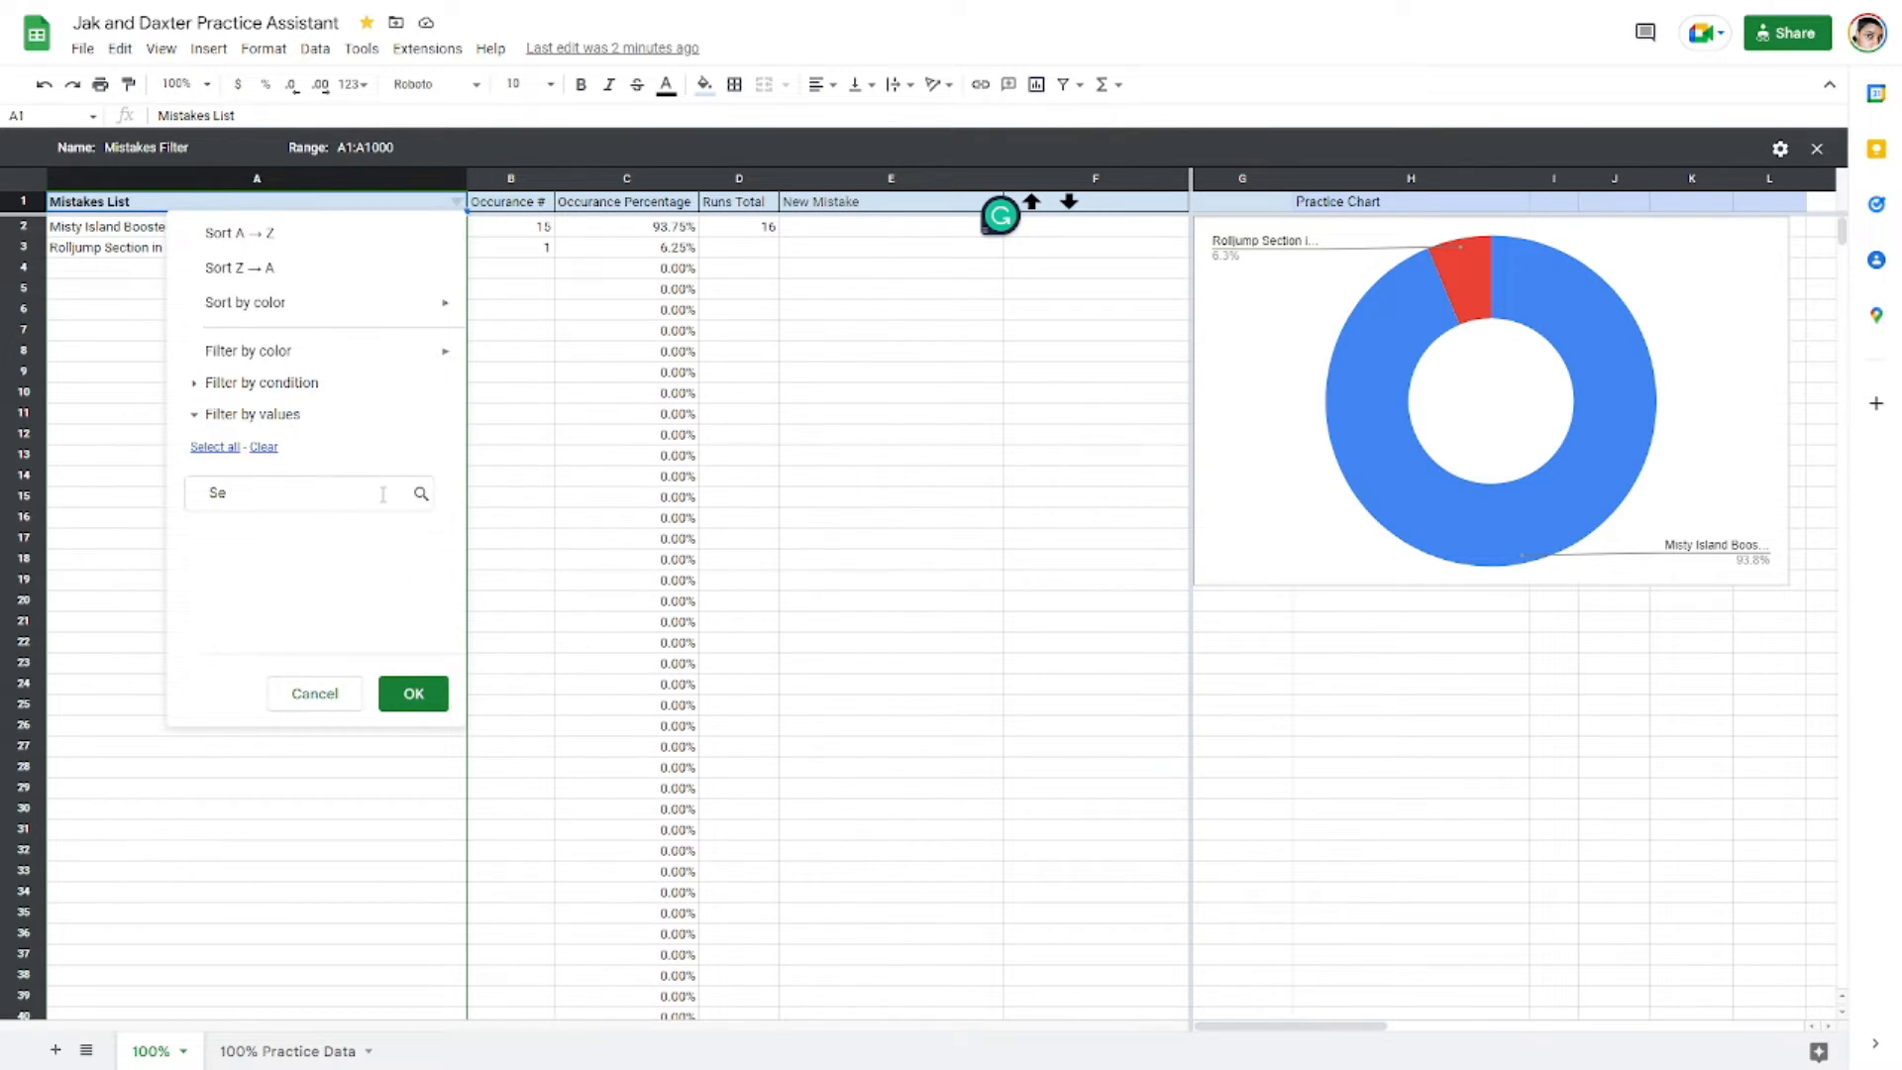
pyautogui.write('ntinel')
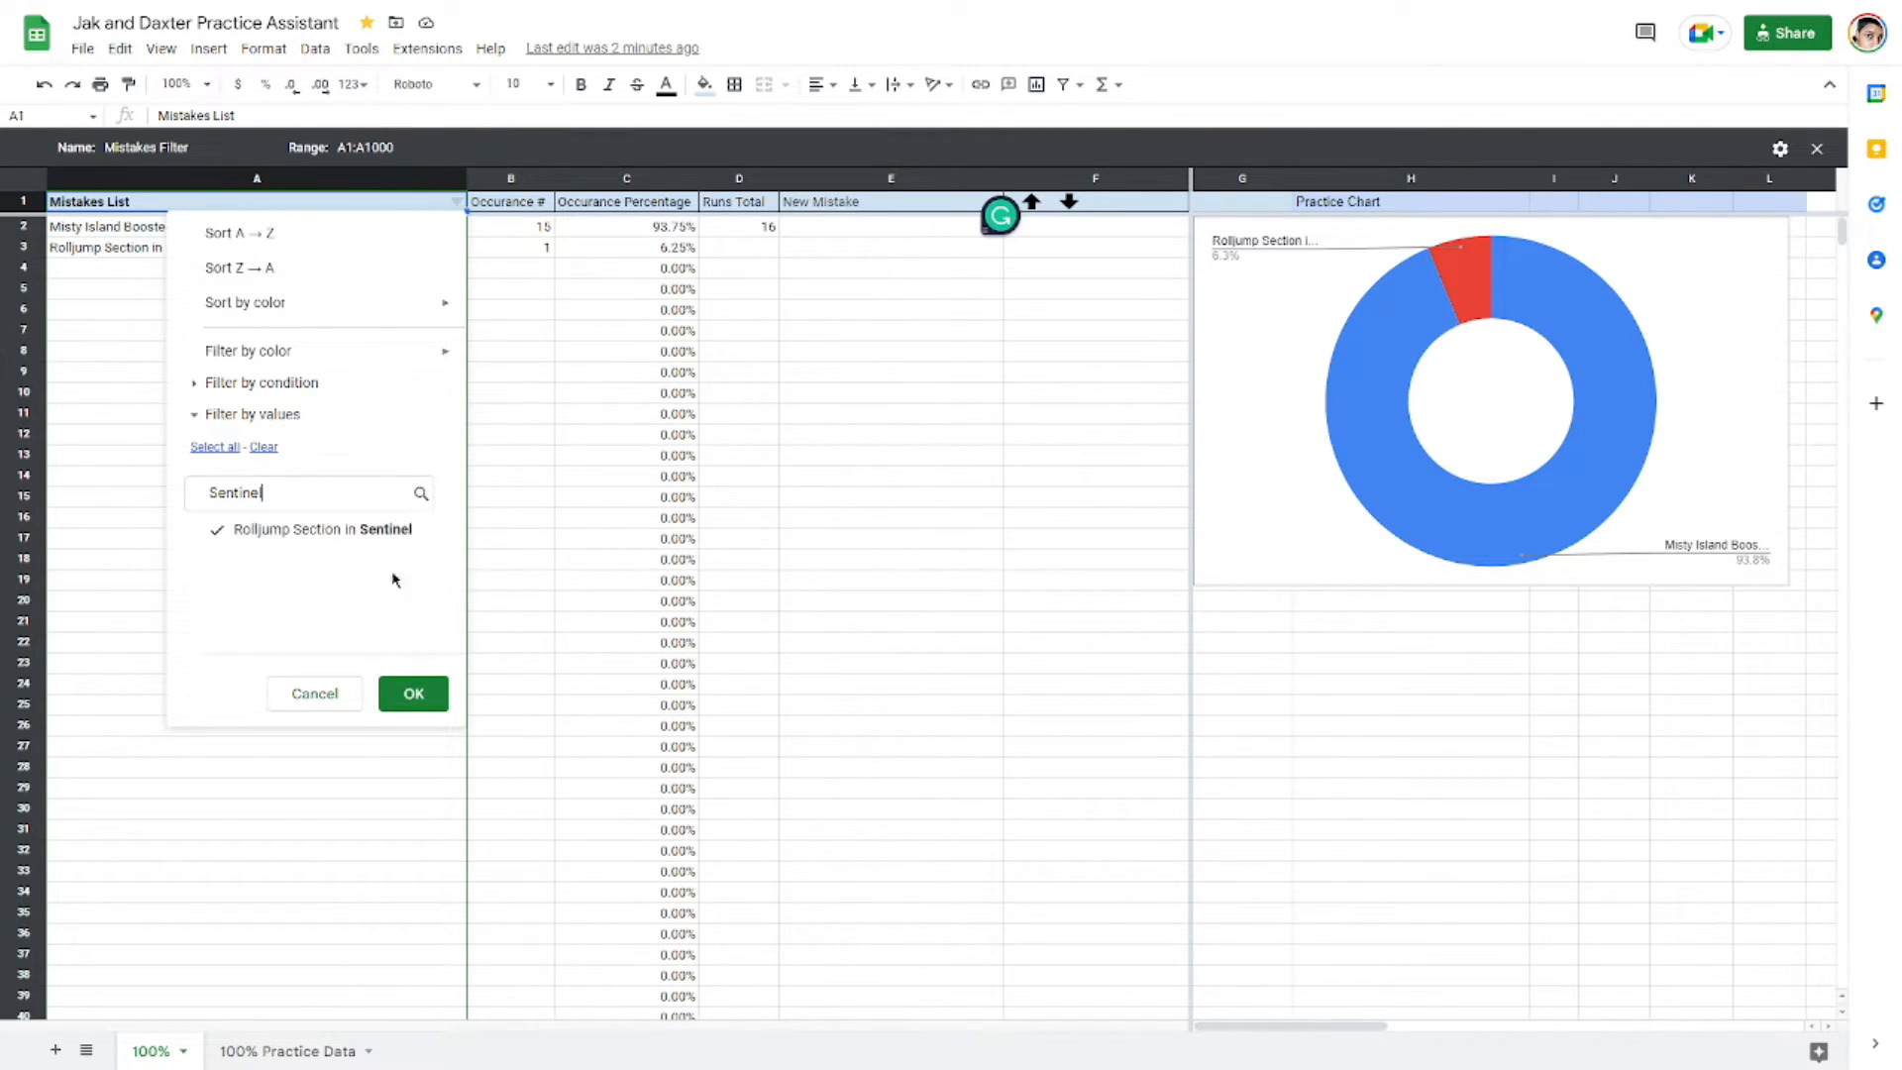
pyautogui.click(263, 540)
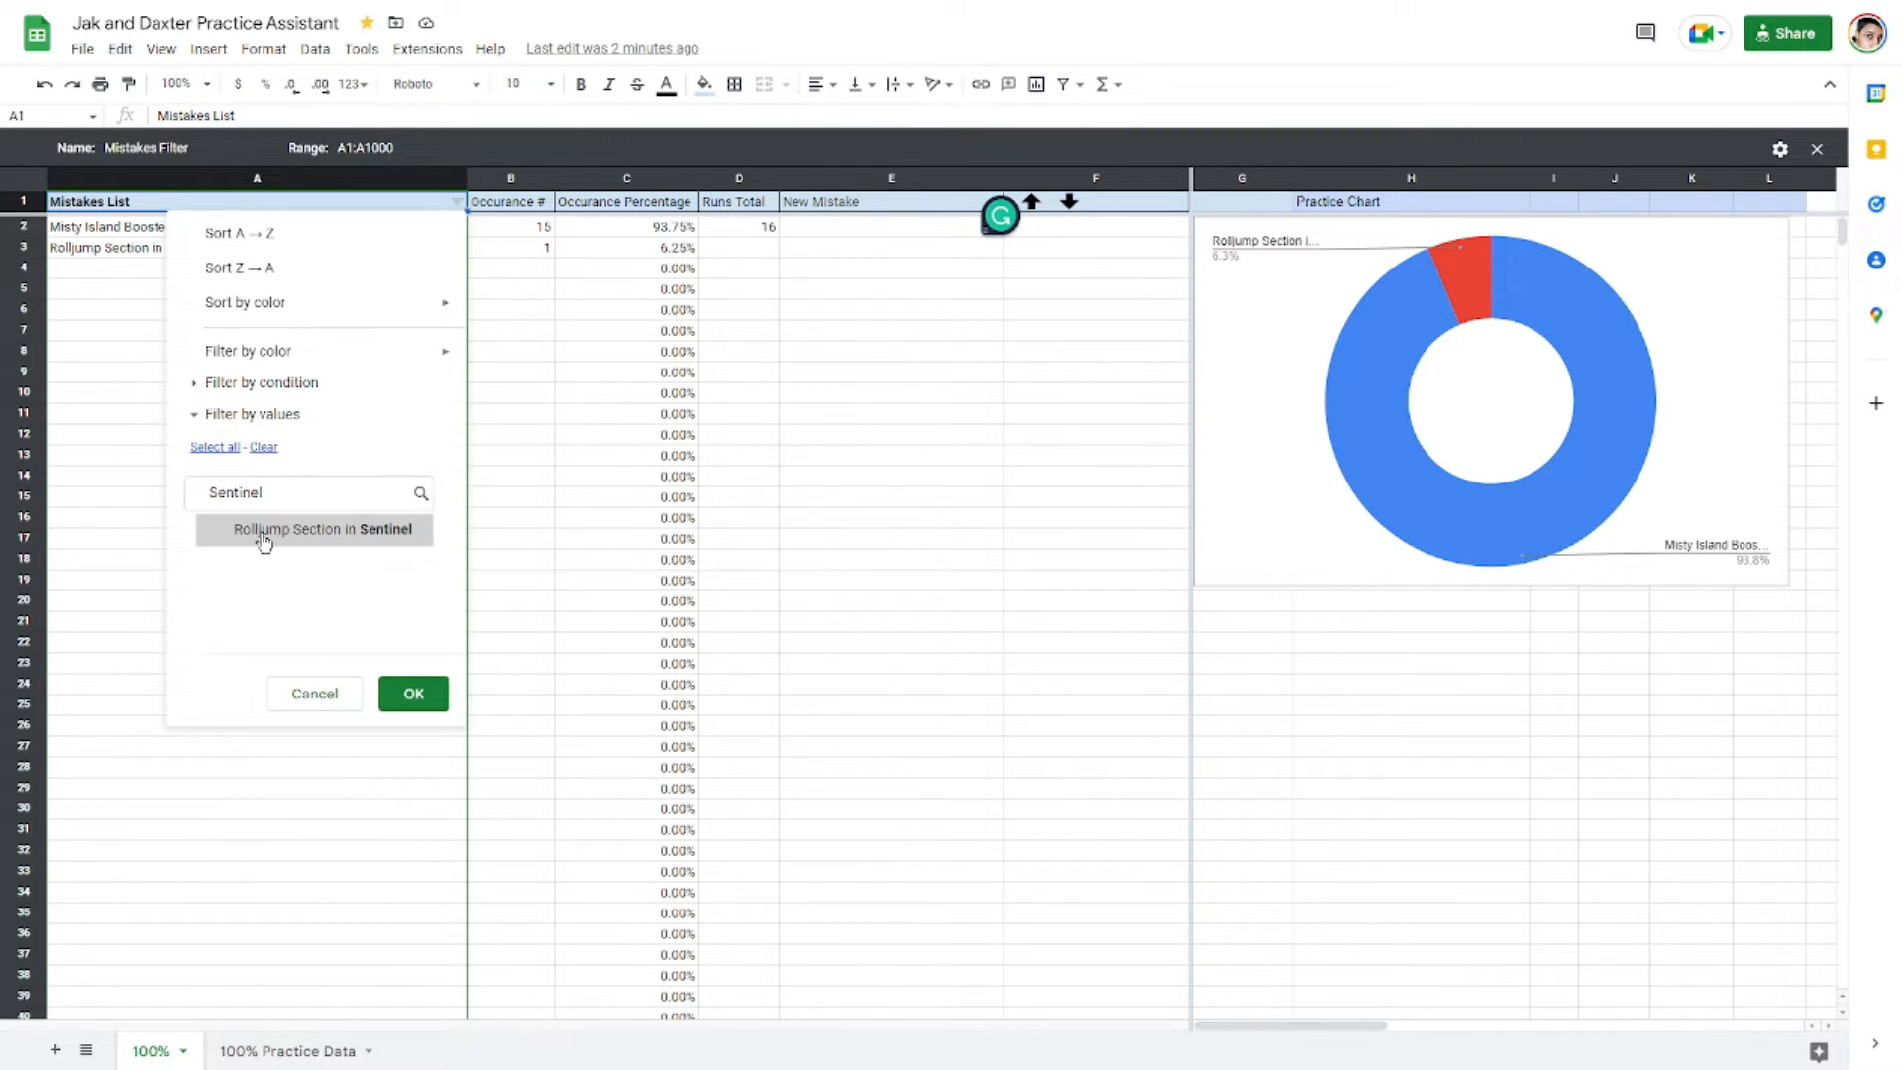
pyautogui.click(385, 540)
pyautogui.click(414, 692)
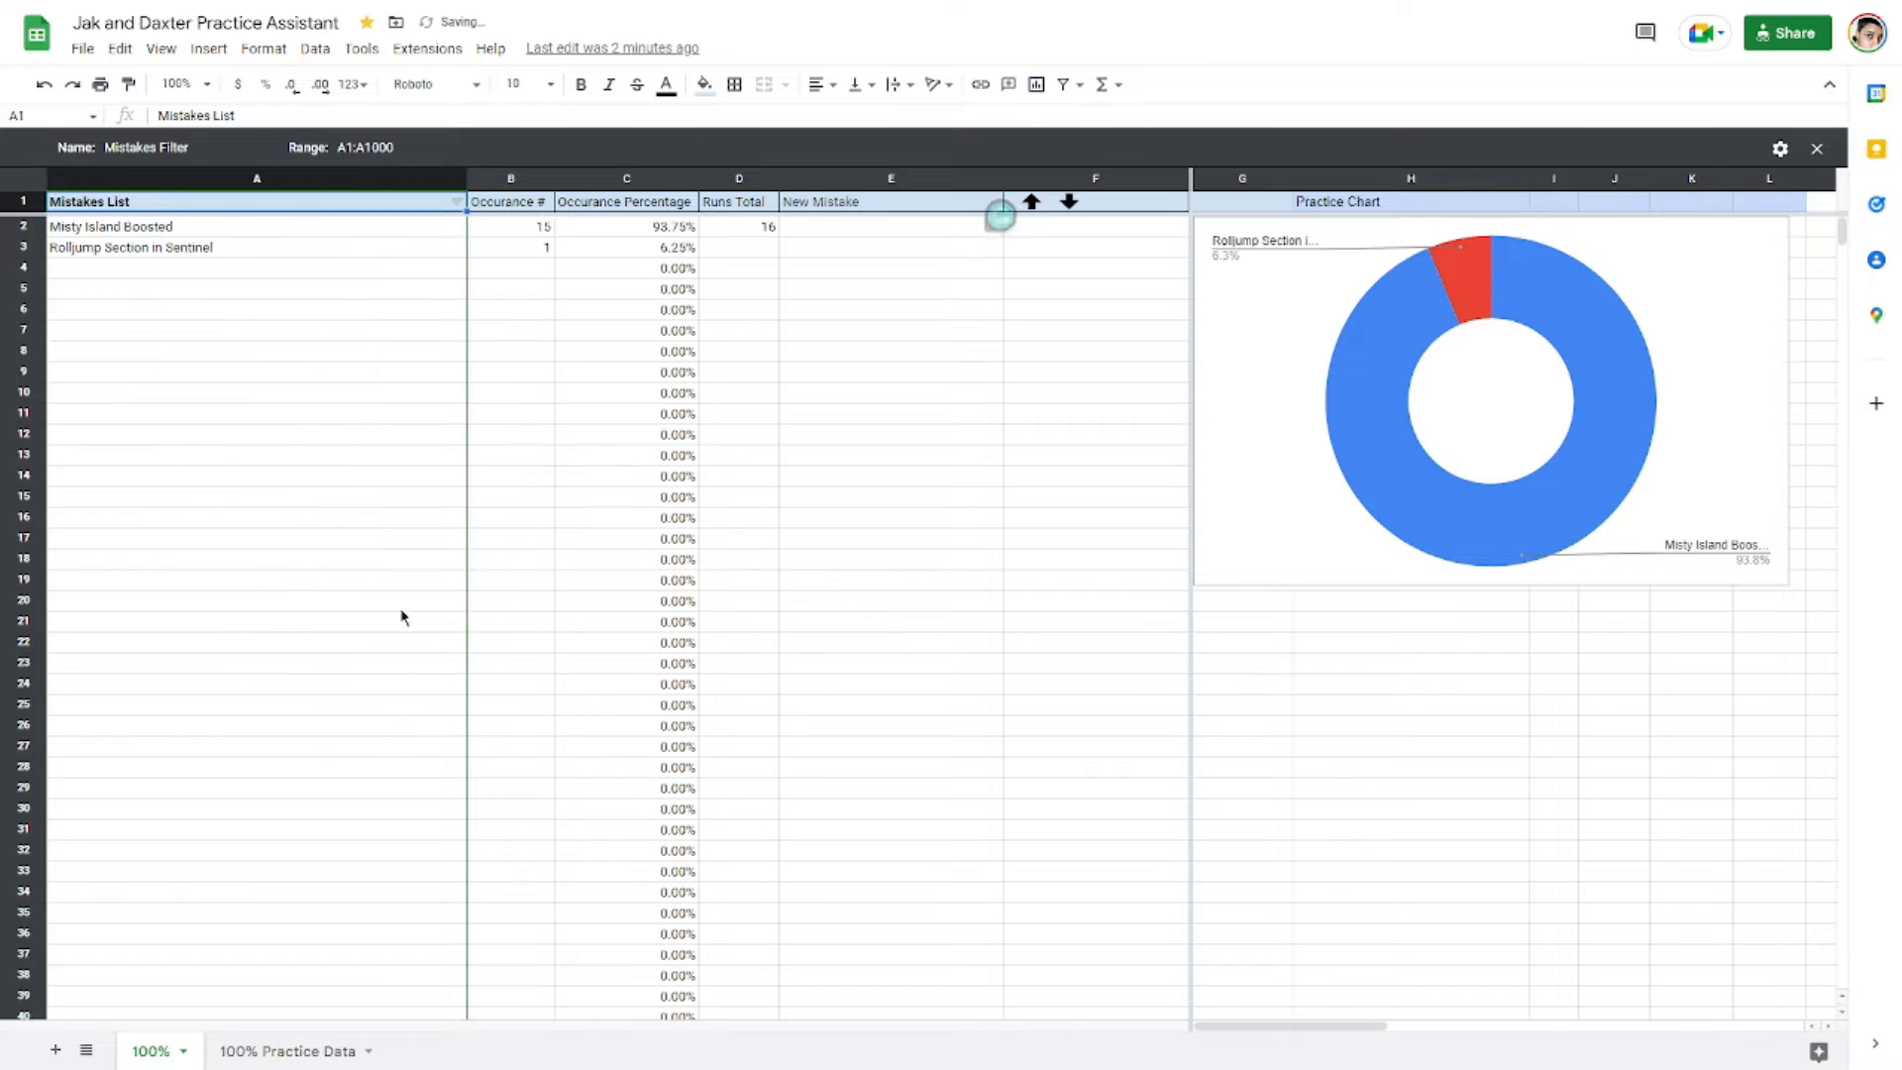
# Step: Increment the Rolljump Section in Sentinel occurrence count by one using the increase control
pyautogui.click(154, 258)
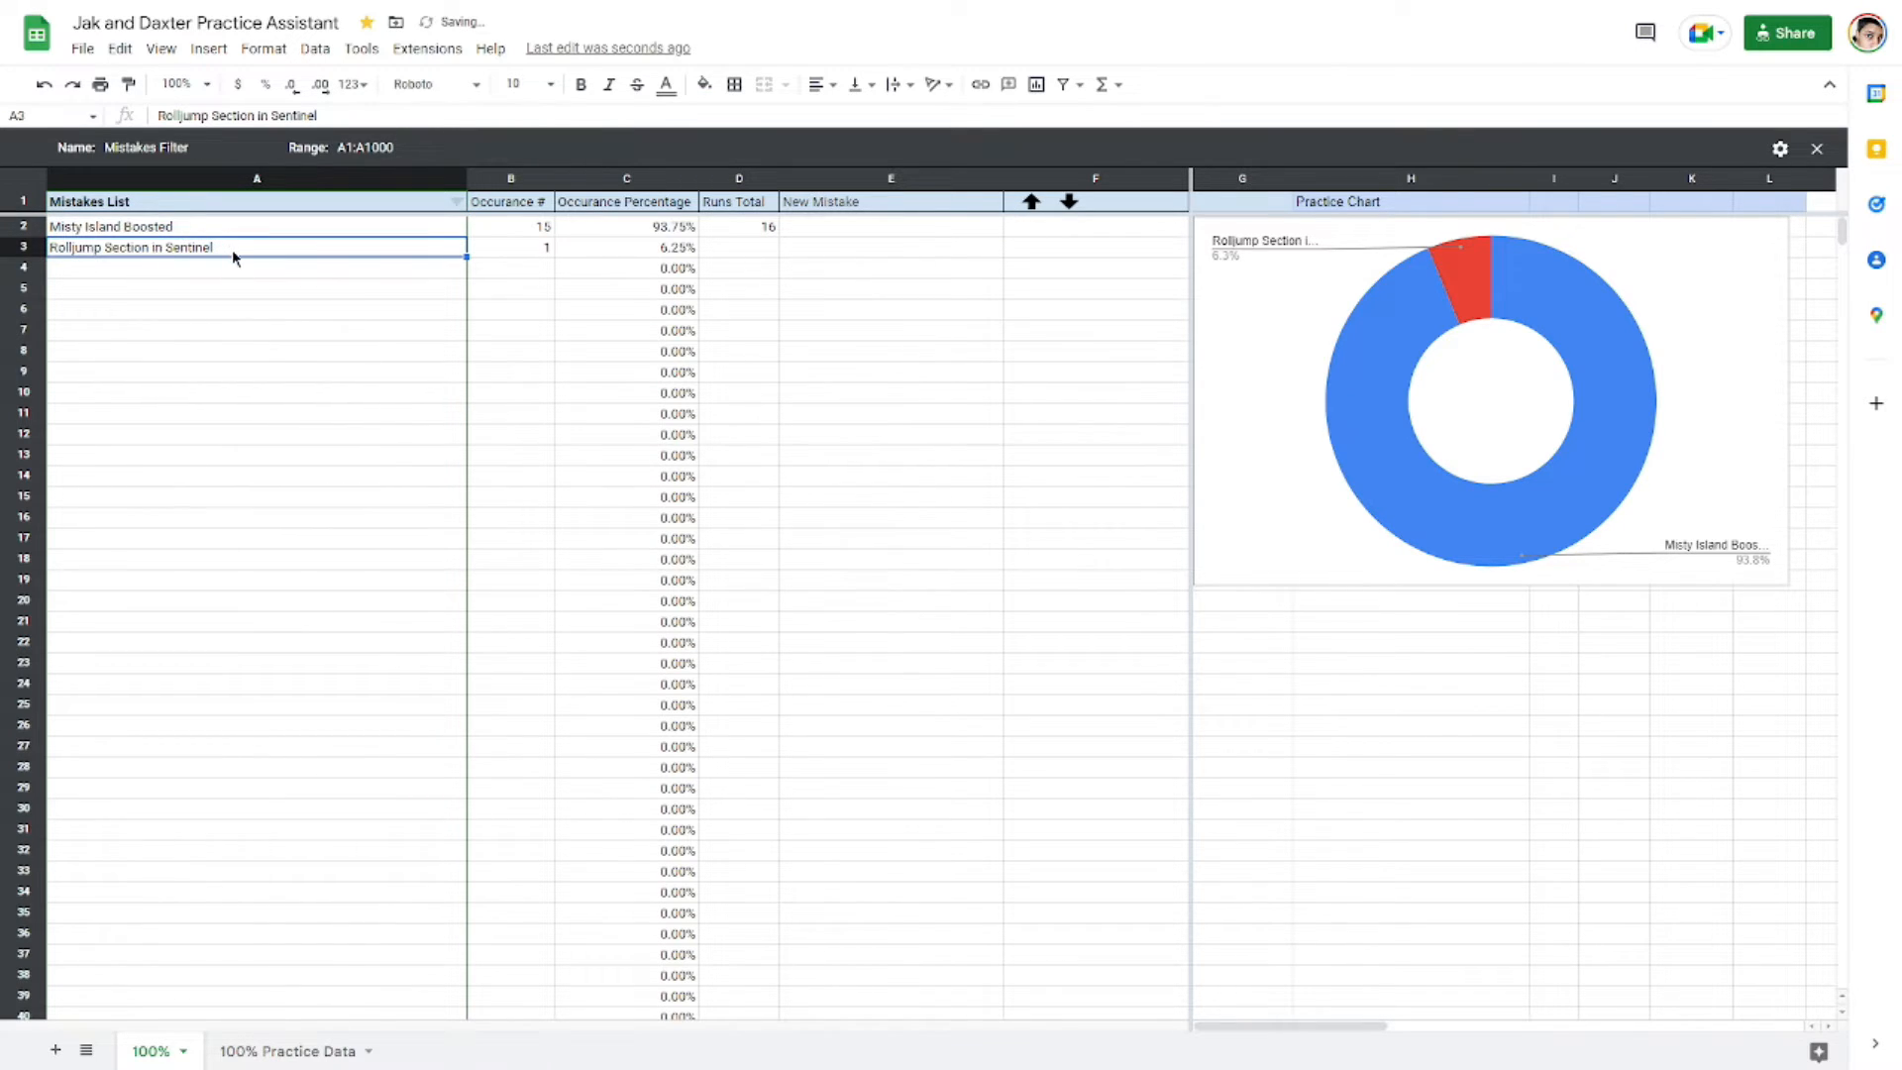
pyautogui.click(107, 228)
pyautogui.click(105, 246)
pyautogui.click(535, 247)
pyautogui.click(1031, 202)
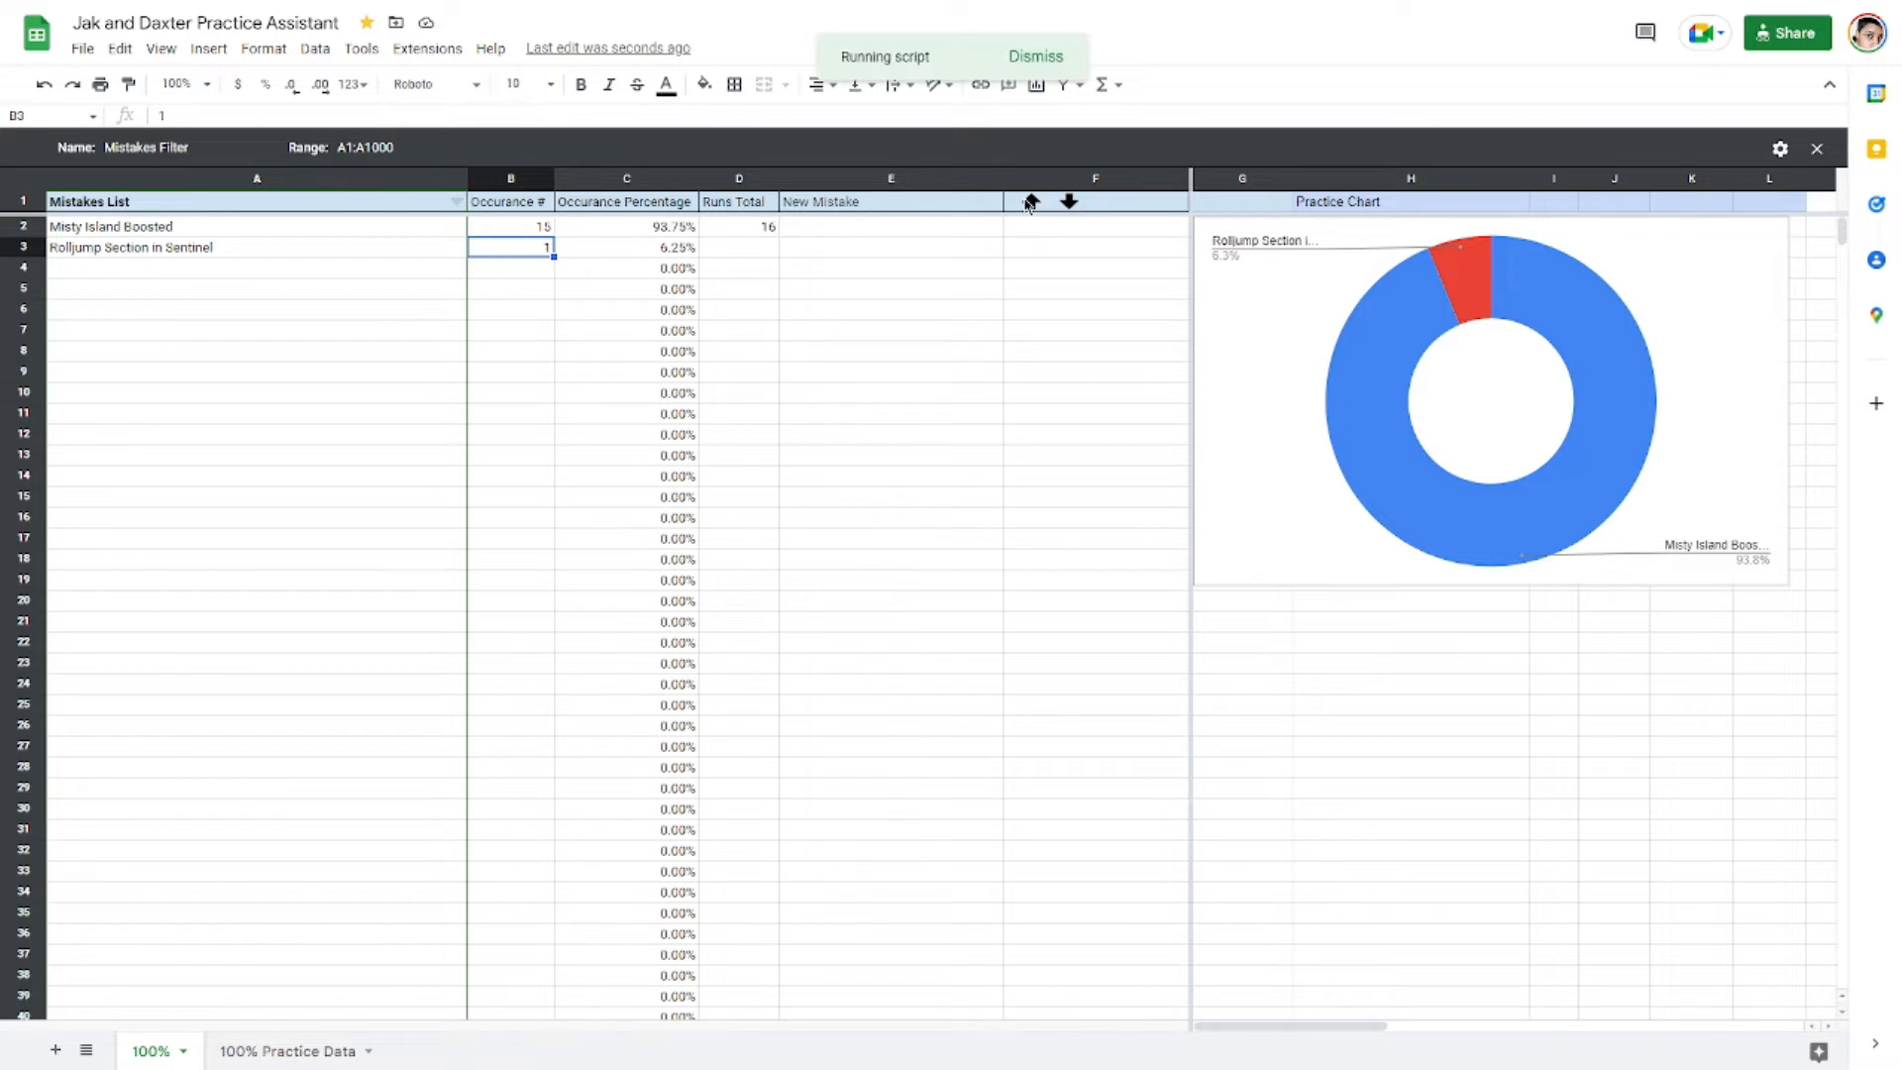
pyautogui.click(751, 249)
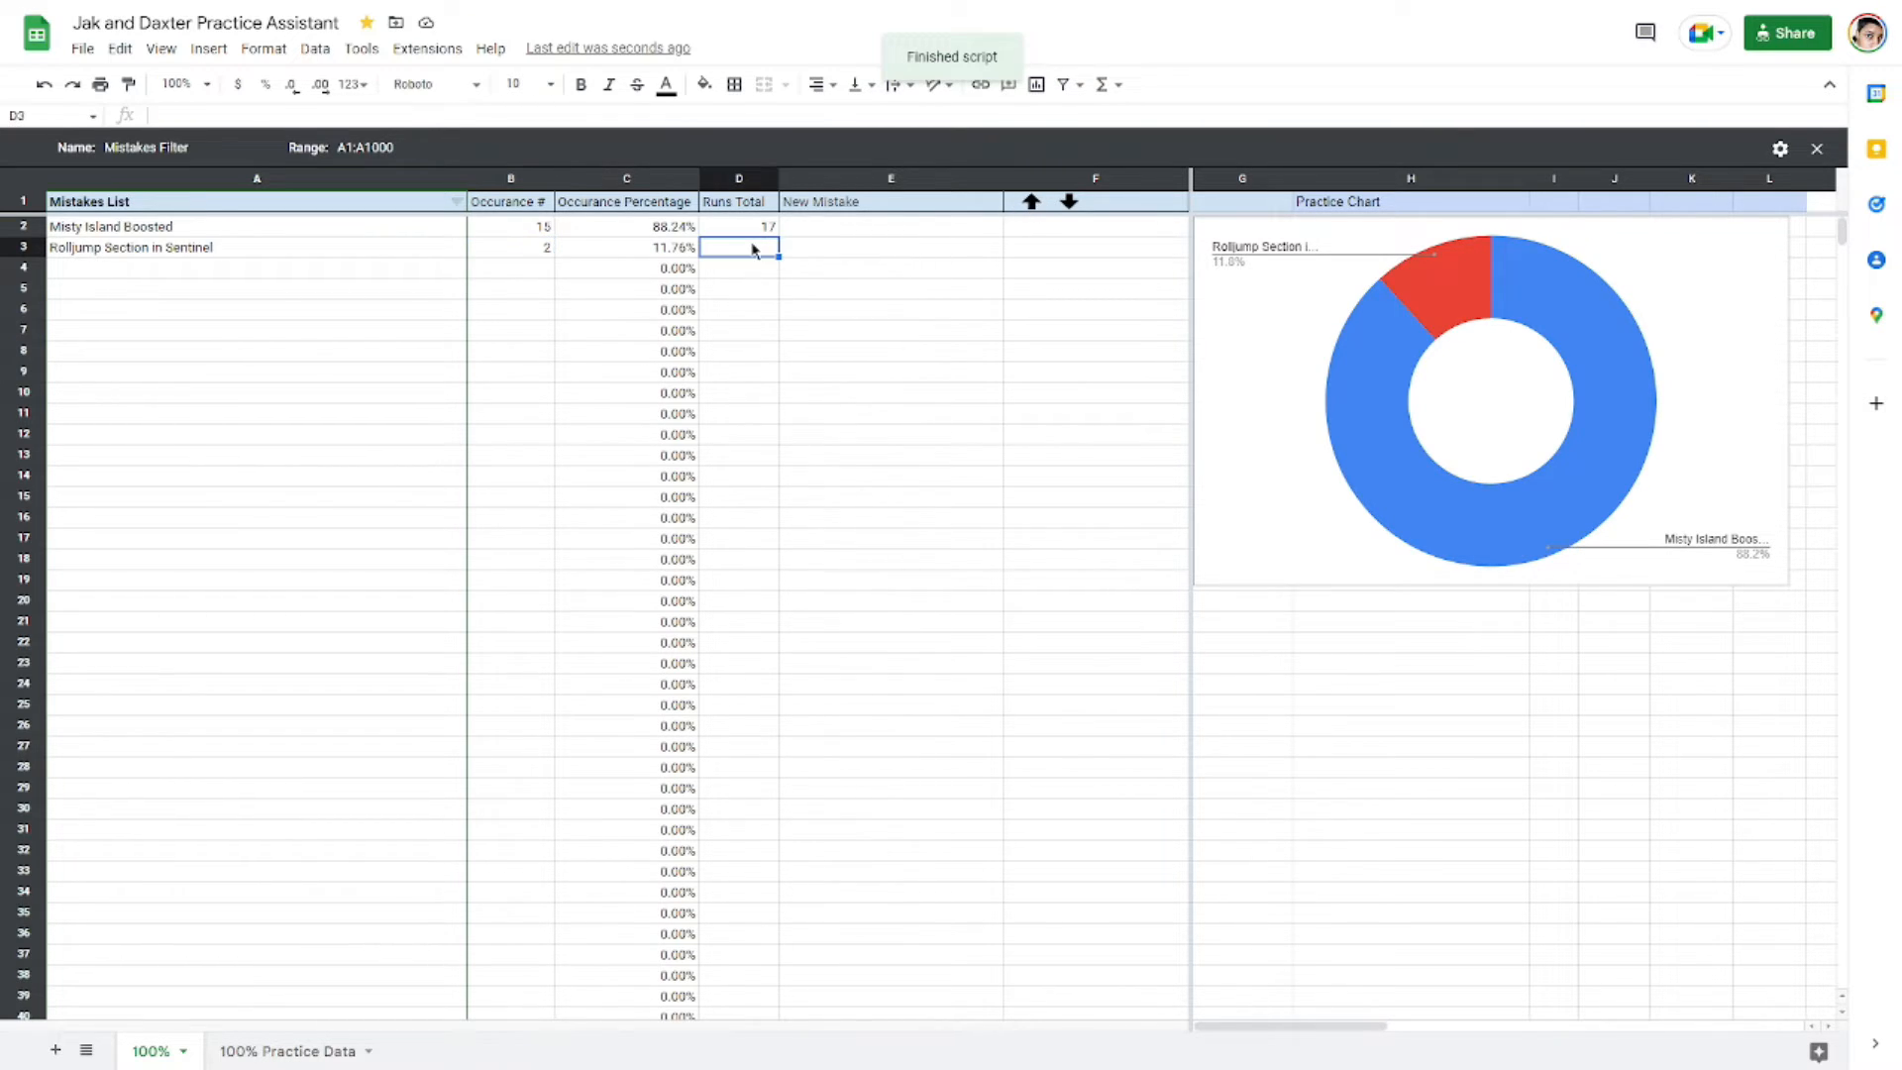
# Step: Enter Spider Cave Boosted in the New Mistake cell to add it to the mistakes list
pyautogui.click(835, 227)
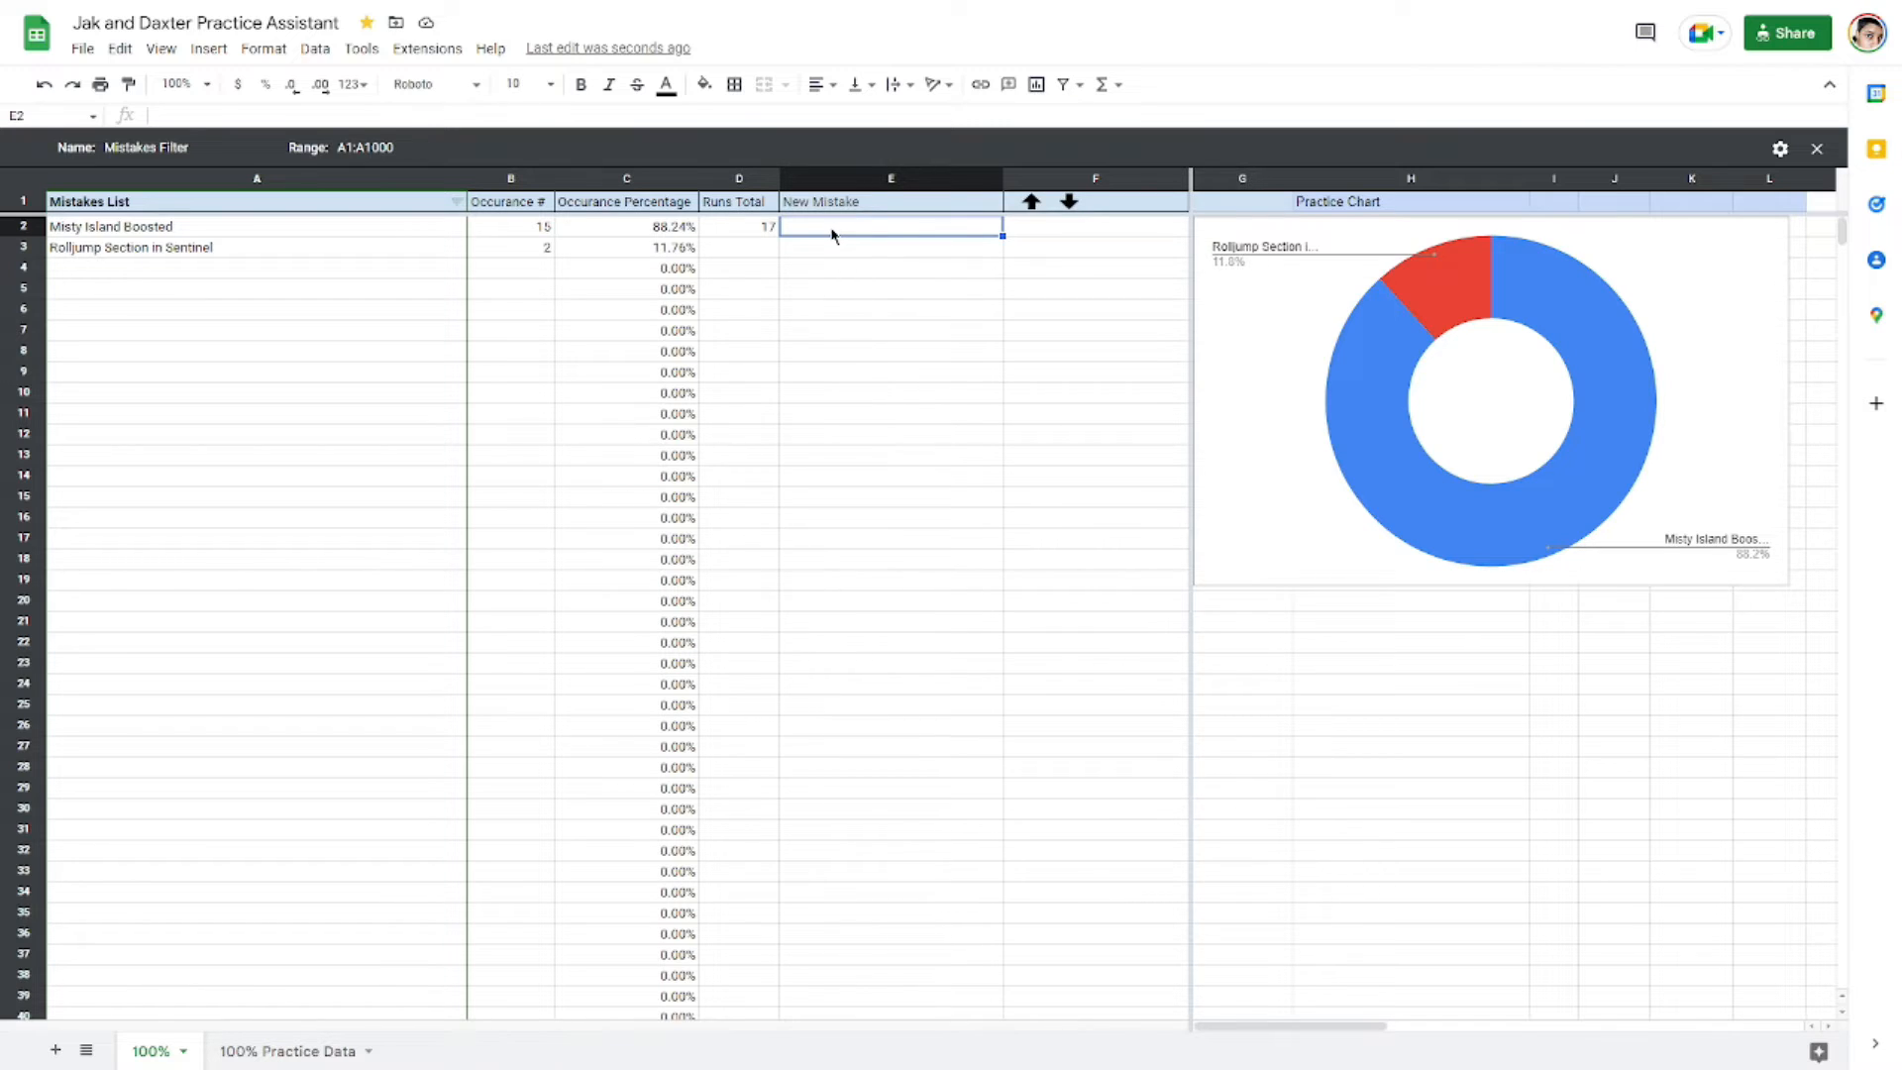
pyautogui.write('Spider Cav3e')
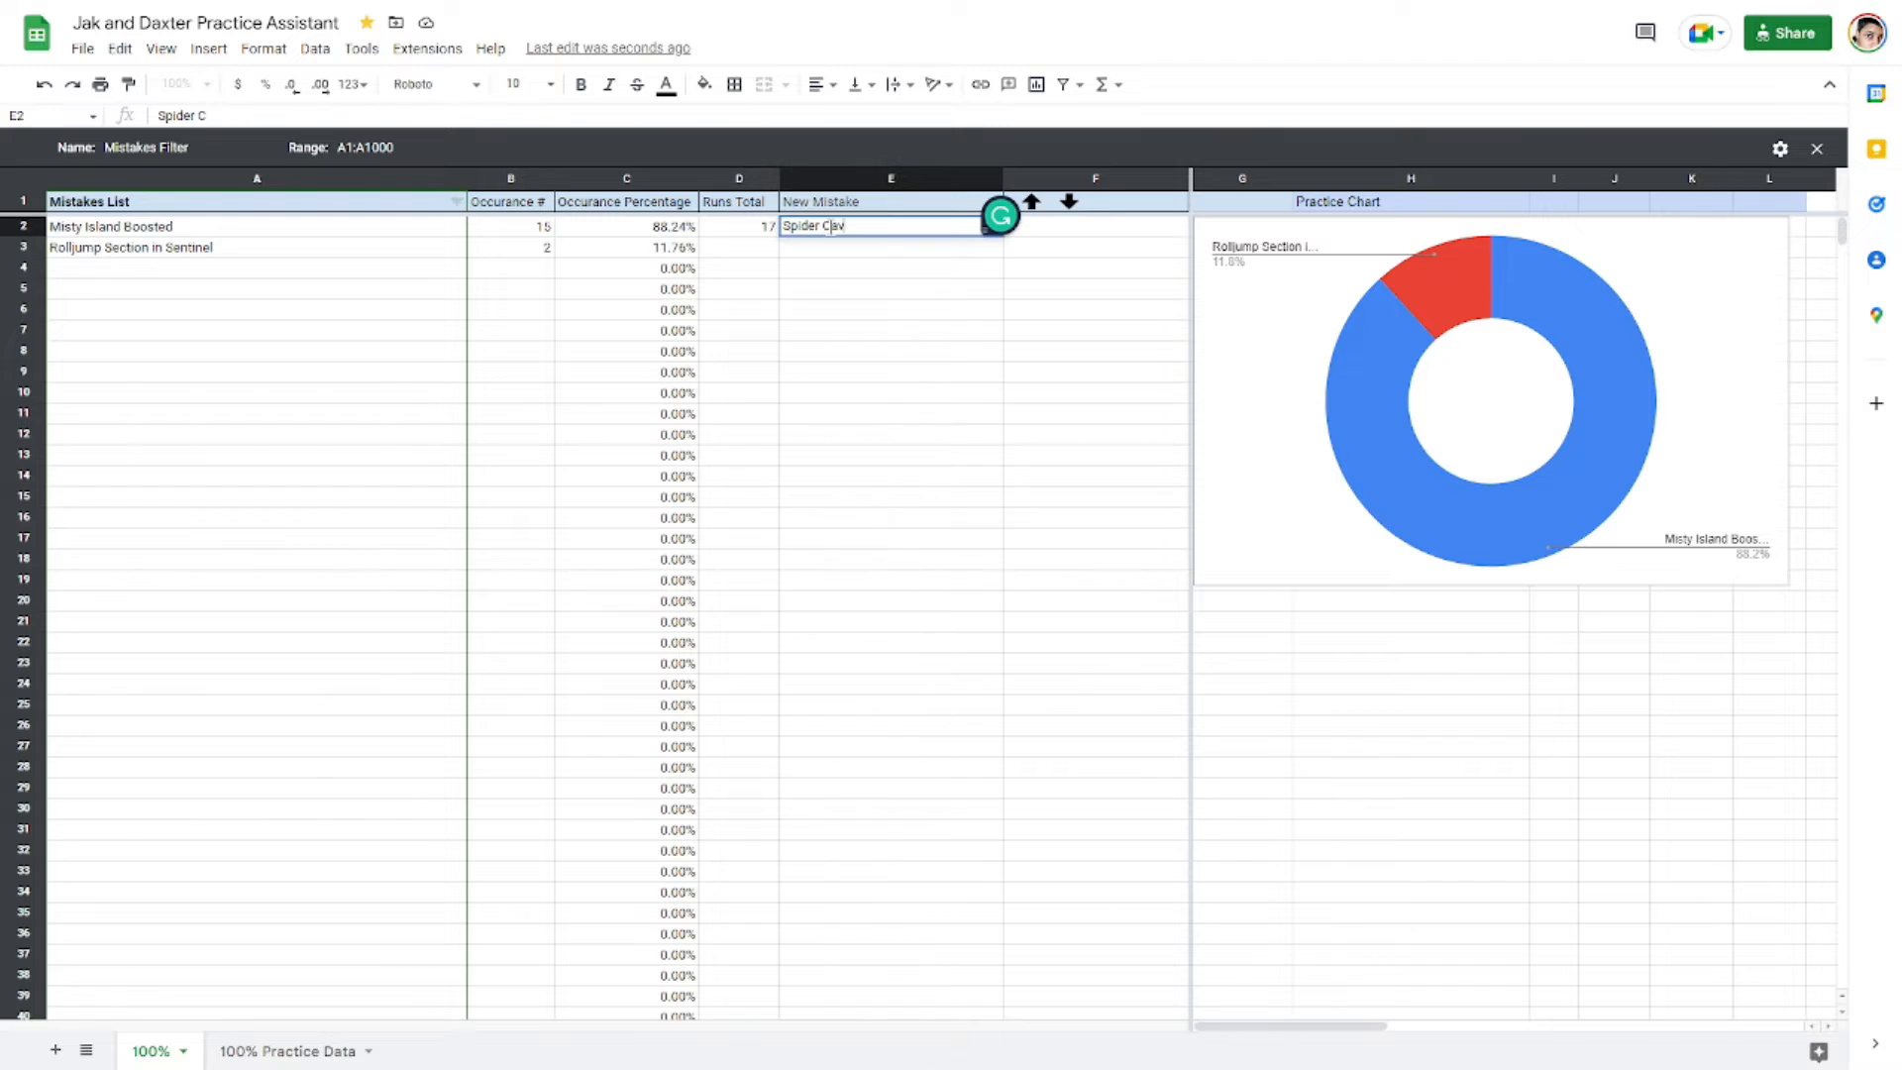
pyautogui.press('BackSpace')
pyautogui.press('BackSpace')
pyautogui.write('e Boosted')
pyautogui.press('Return')
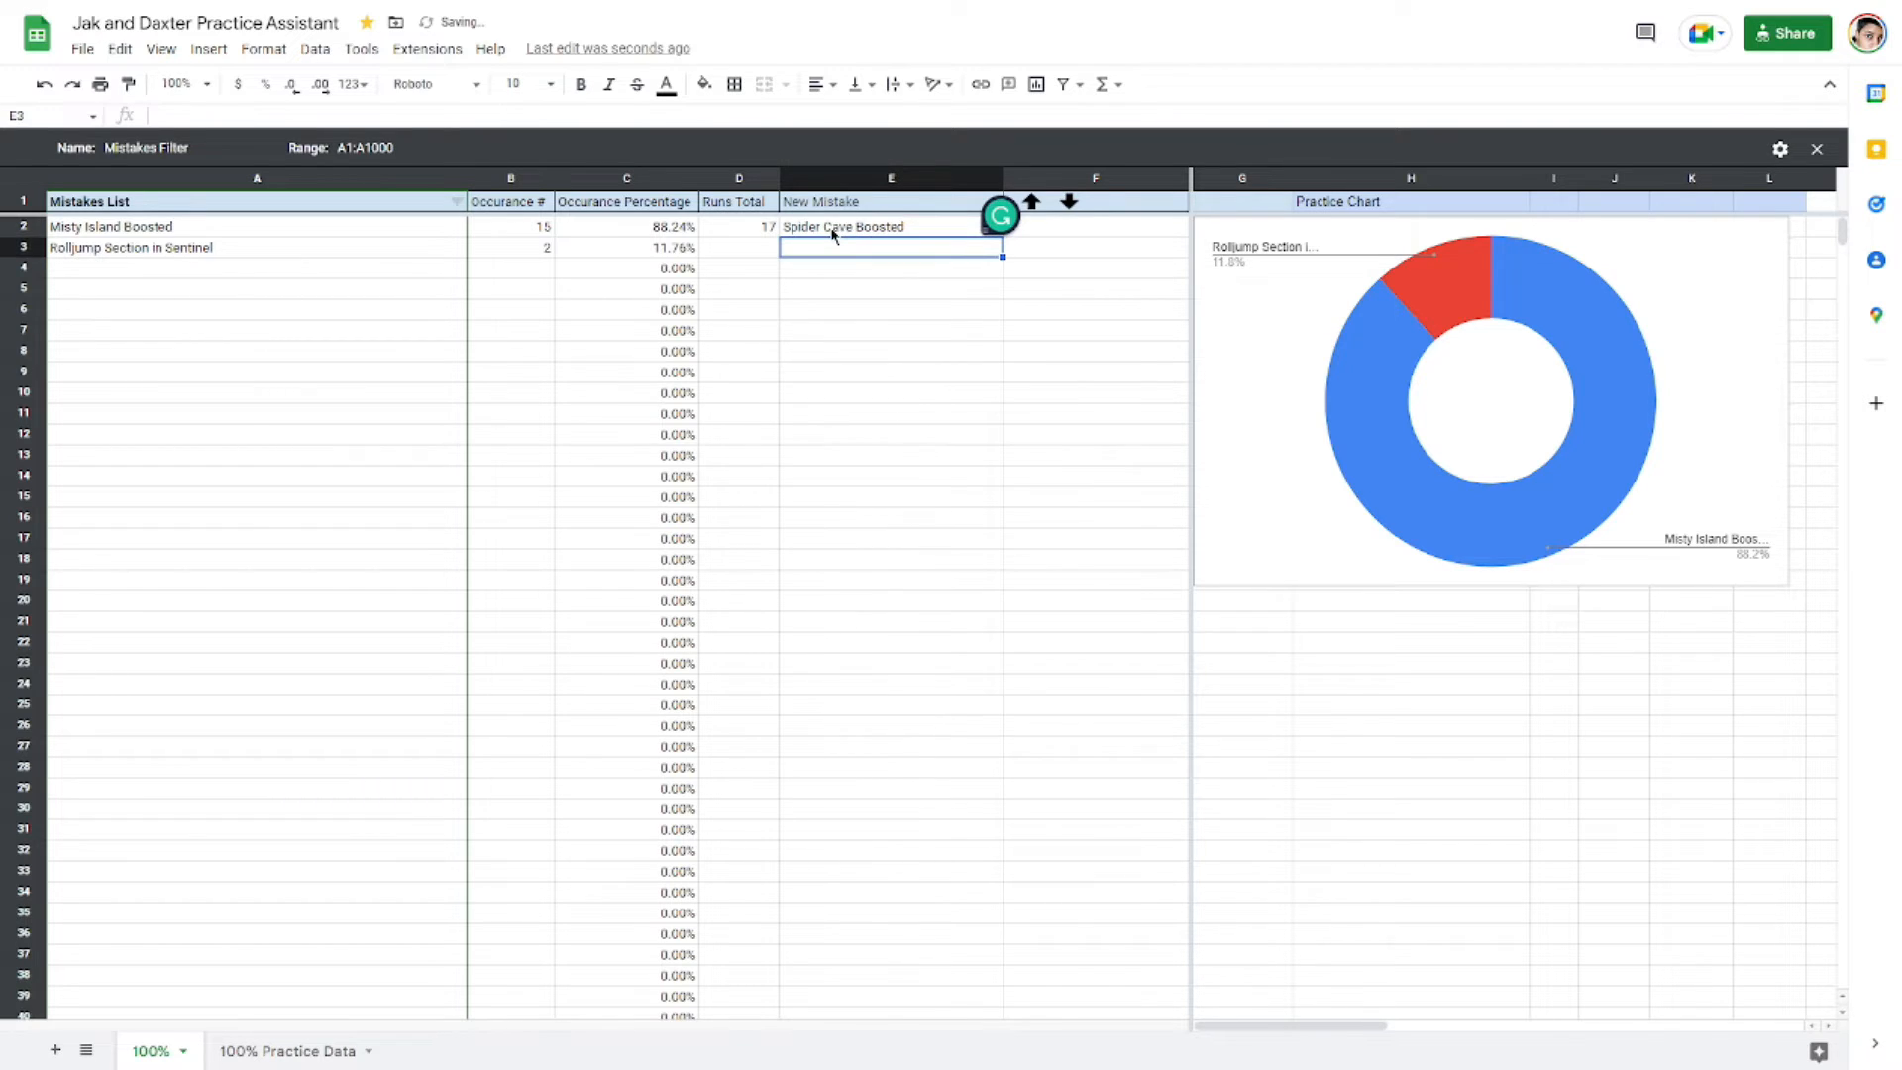
pyautogui.click(836, 234)
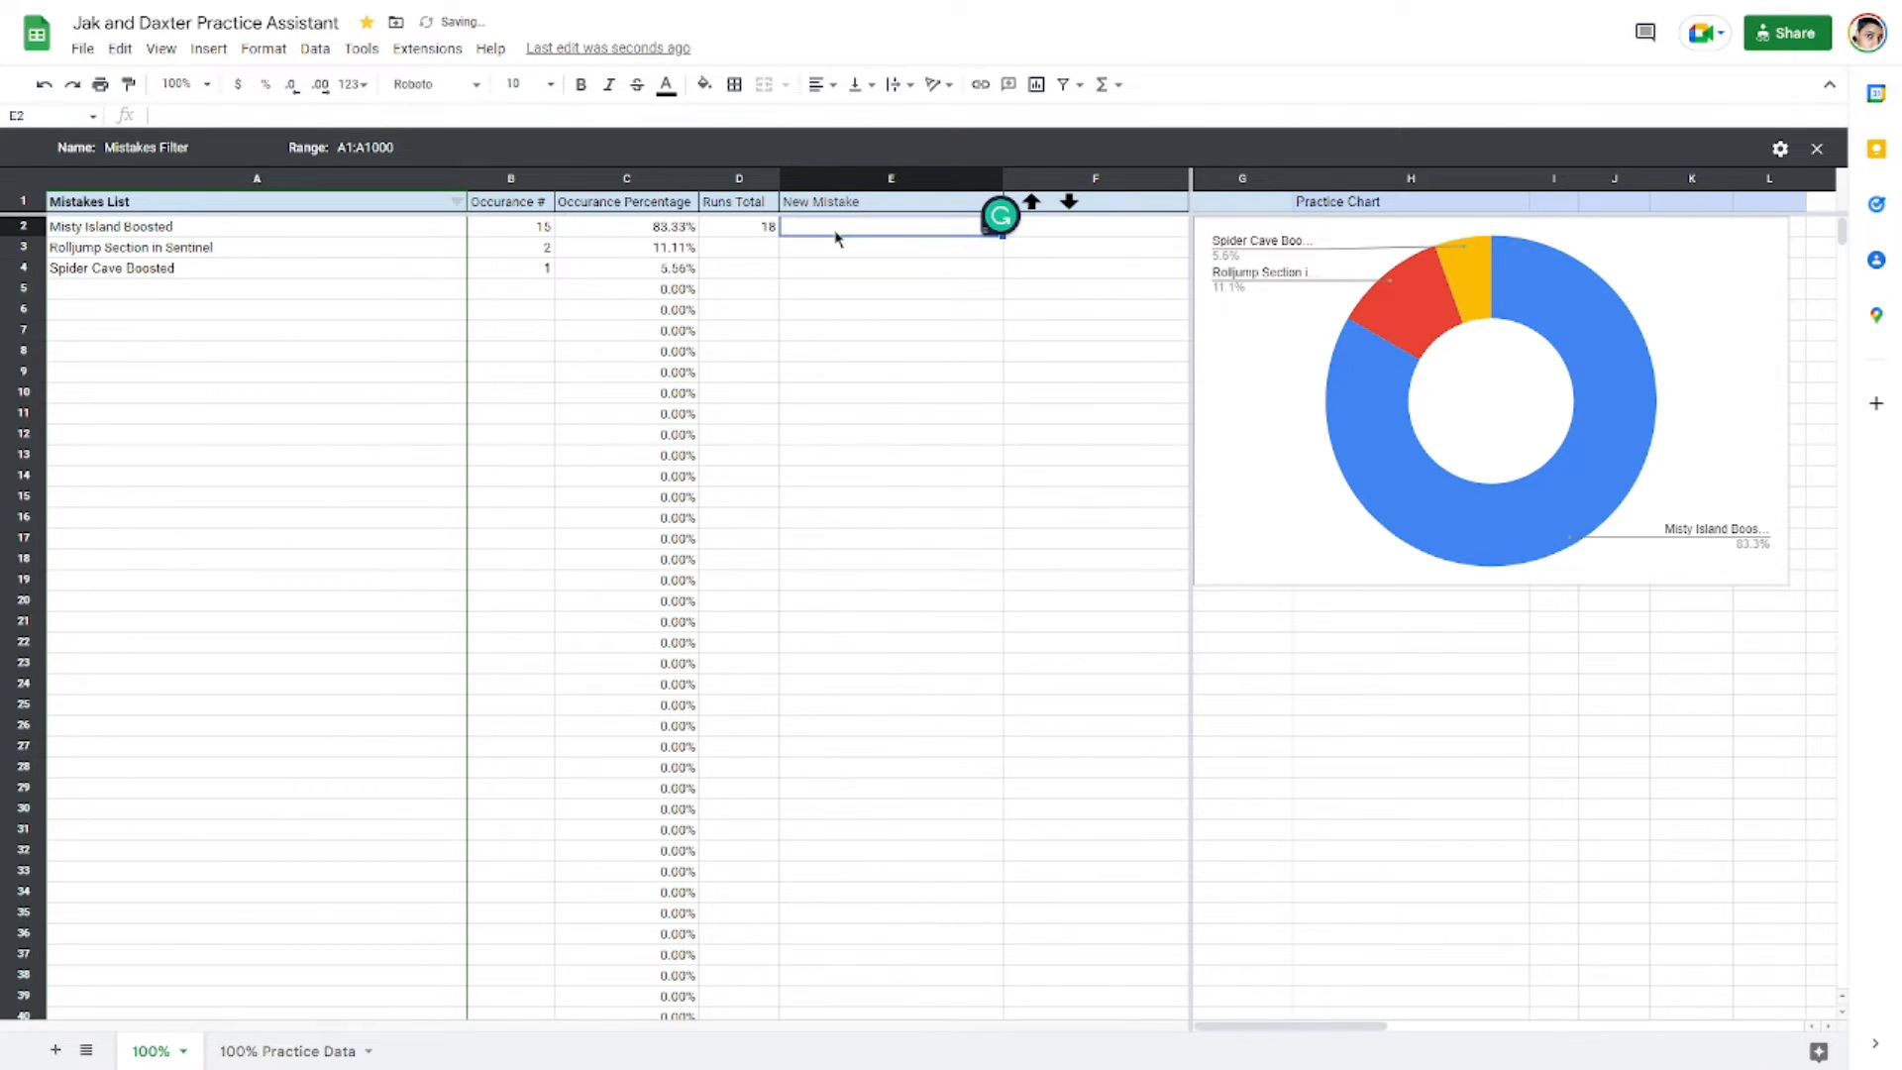
# Step: Enter LTS in the New Mistake cell to add it as another mistake
pyautogui.doubleClick(840, 230)
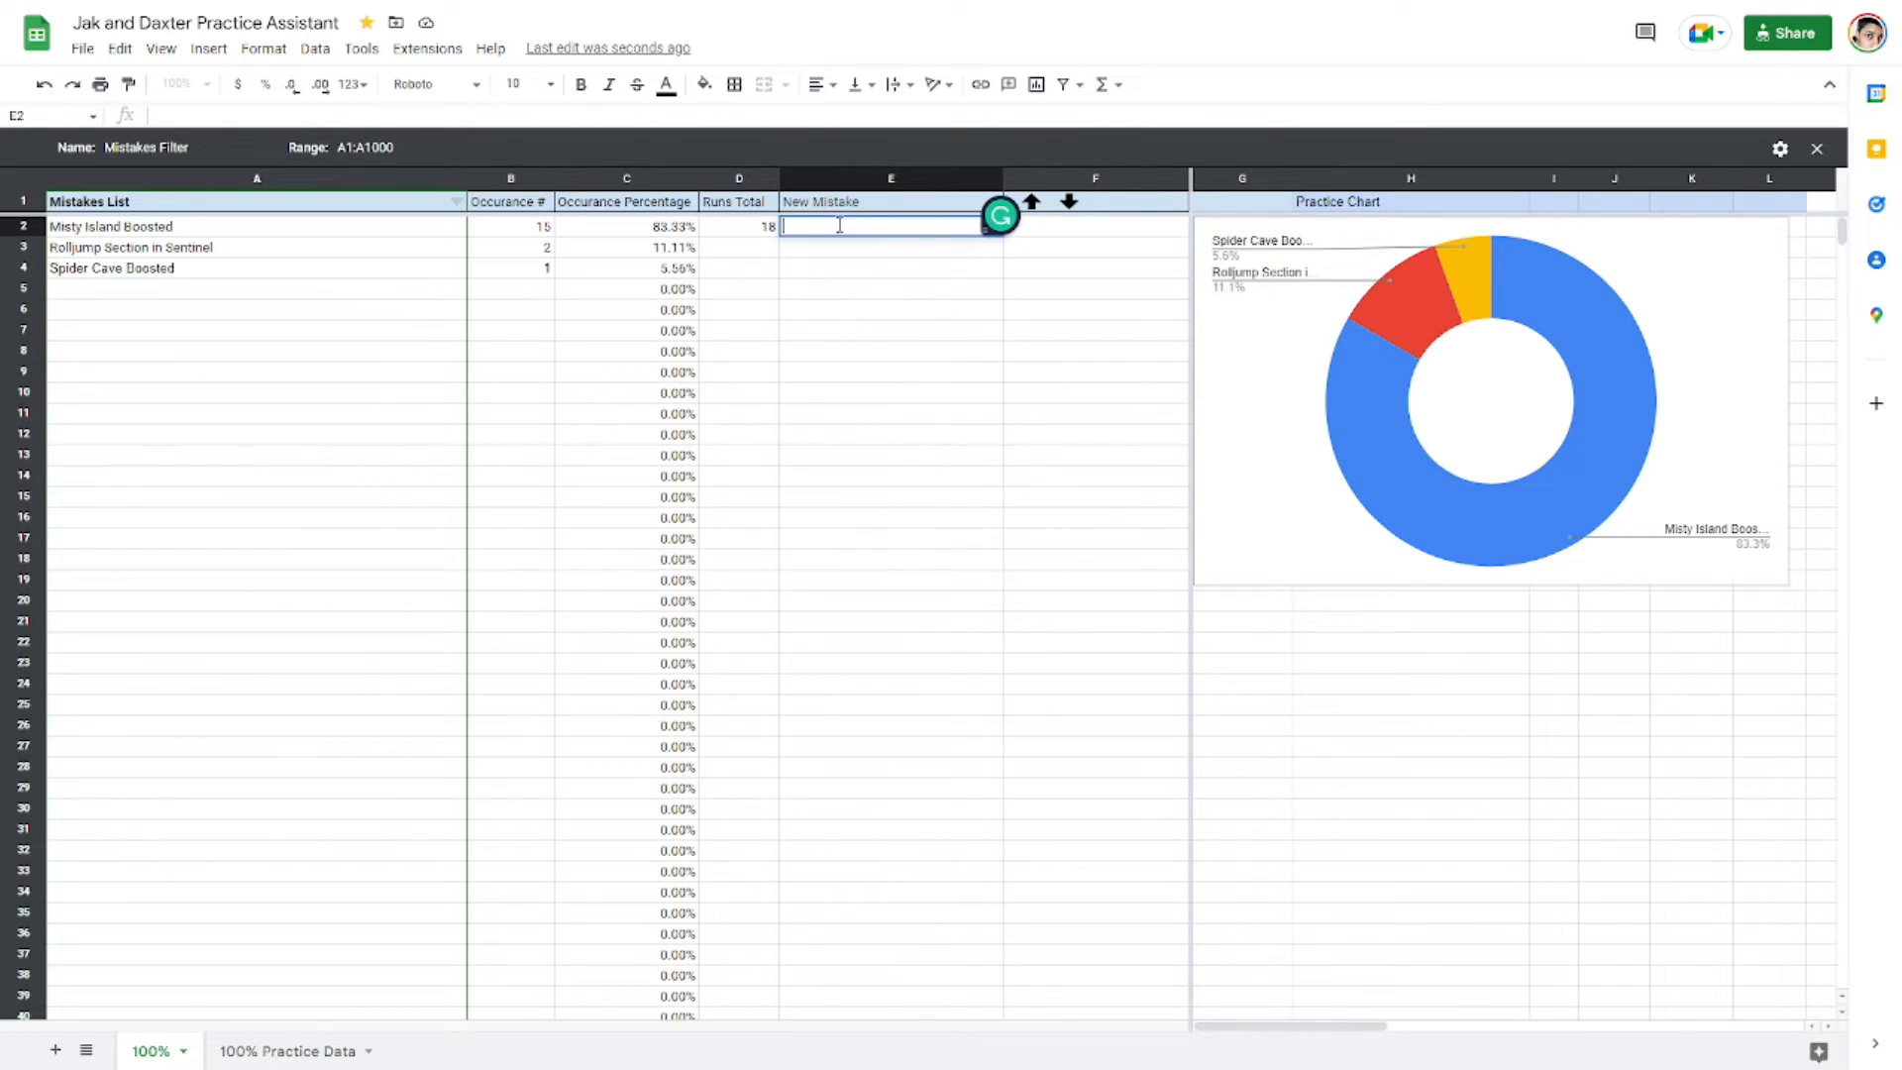
pyautogui.write('LTS')
pyautogui.press('Return')
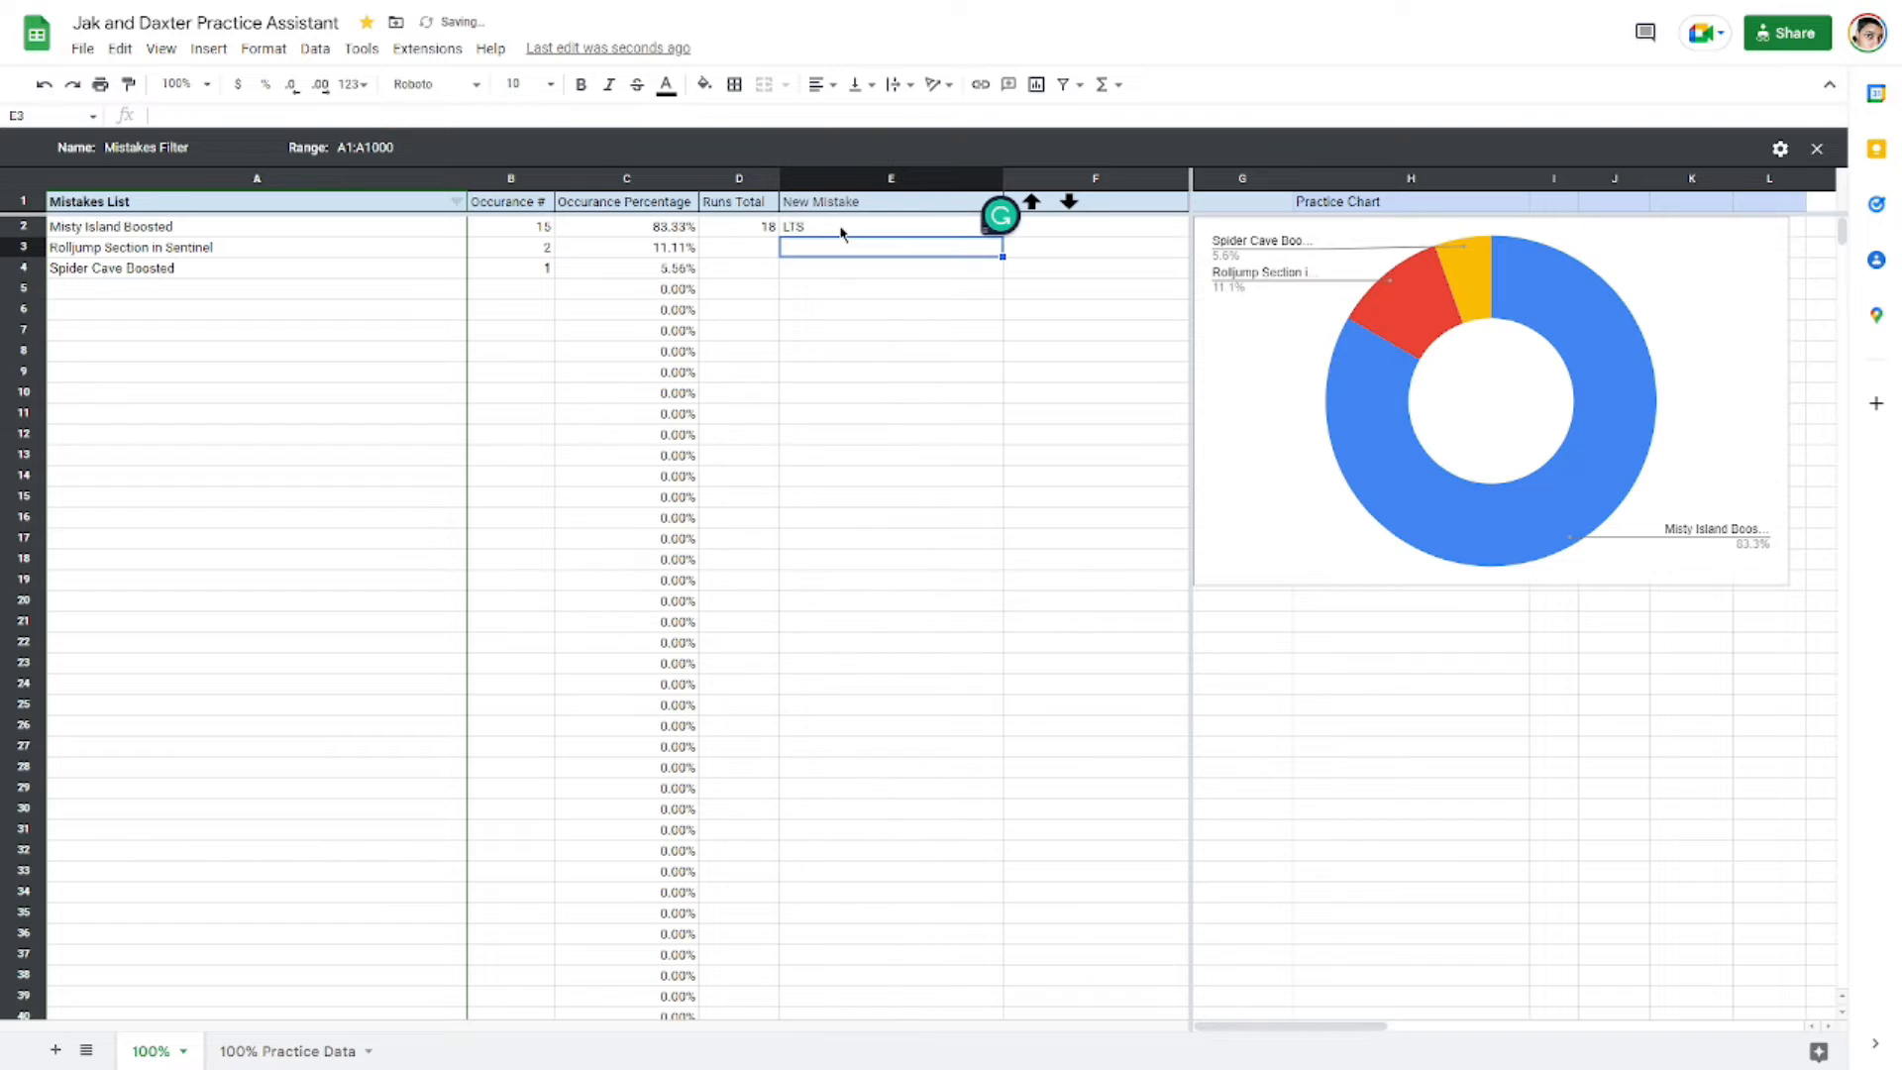
# Step: Raise the LTS occurrence count to 4 using the increase control
pyautogui.click(545, 290)
pyautogui.click(1031, 201)
pyautogui.click(1031, 201)
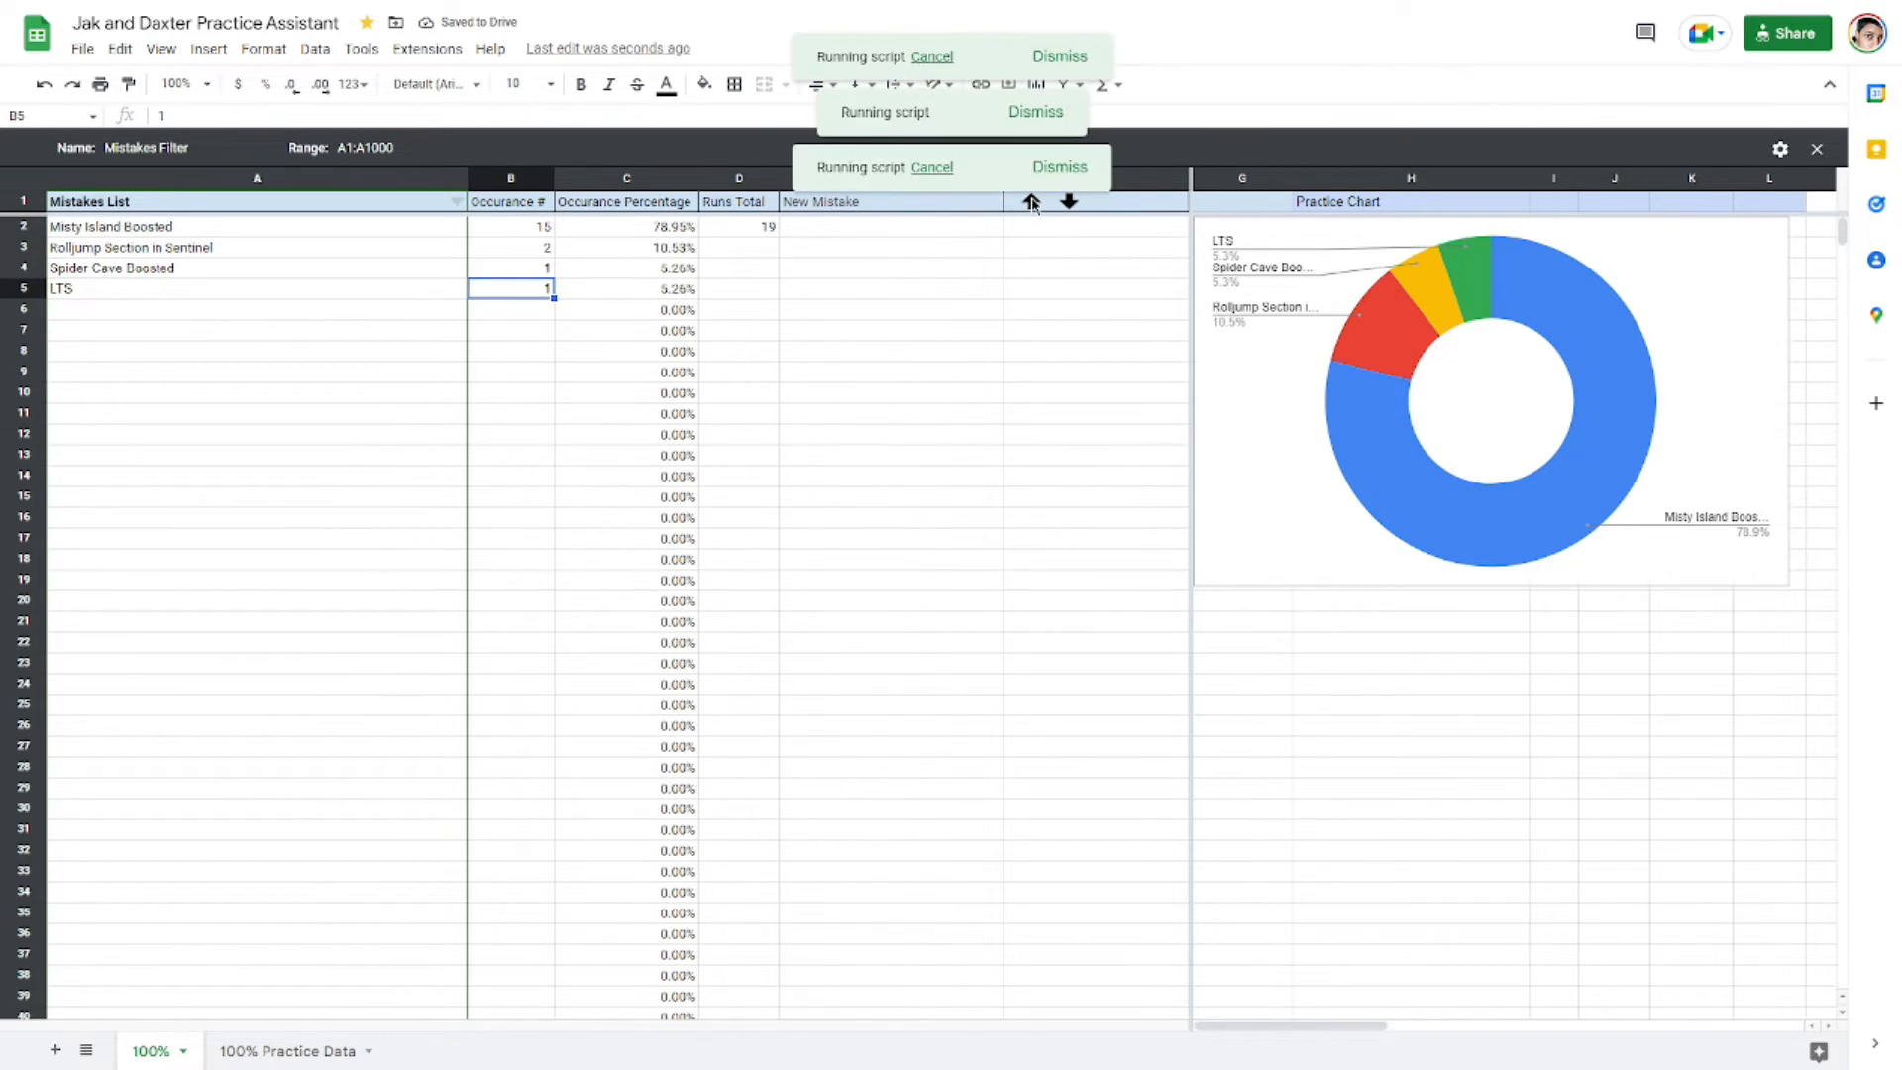
# Step: Raise the Spider Cave Boosted occurrence count to 4 using the increase control
pyautogui.click(543, 270)
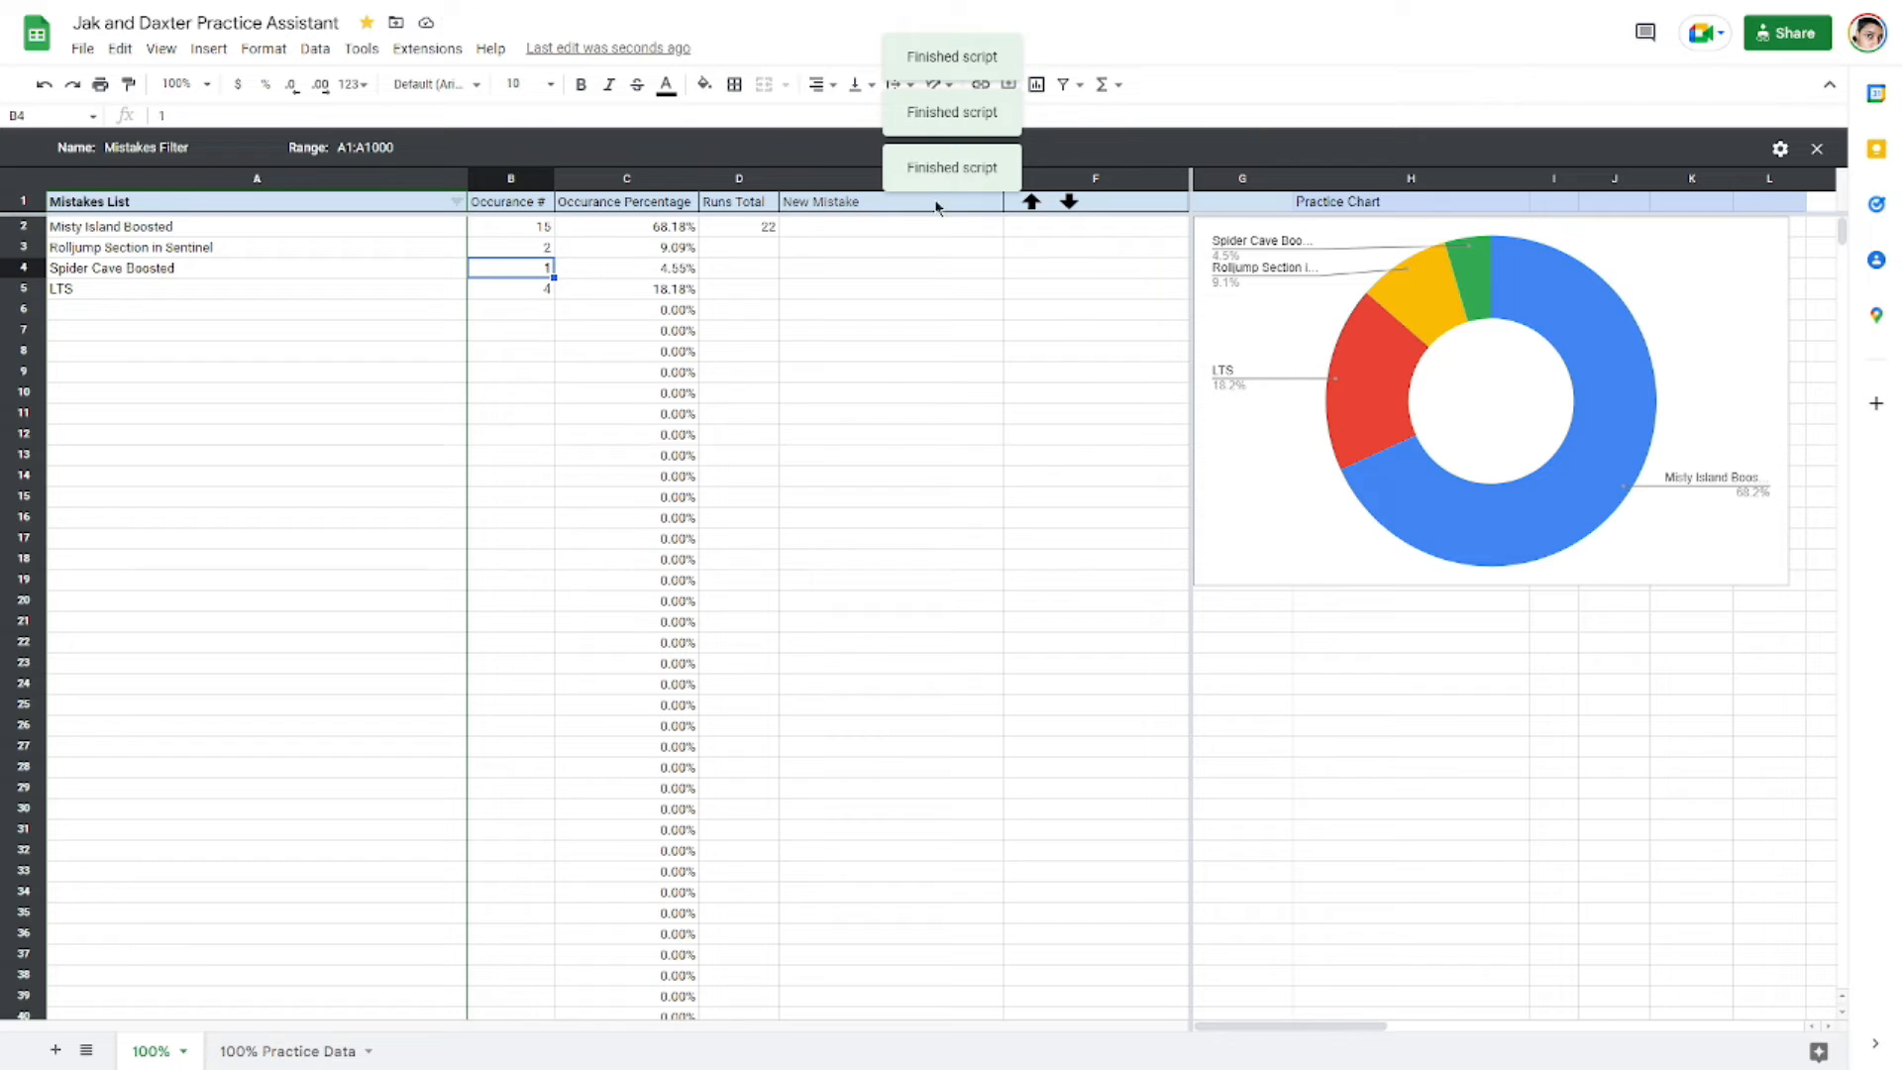
pyautogui.click(1031, 201)
pyautogui.click(1031, 203)
pyautogui.click(1031, 203)
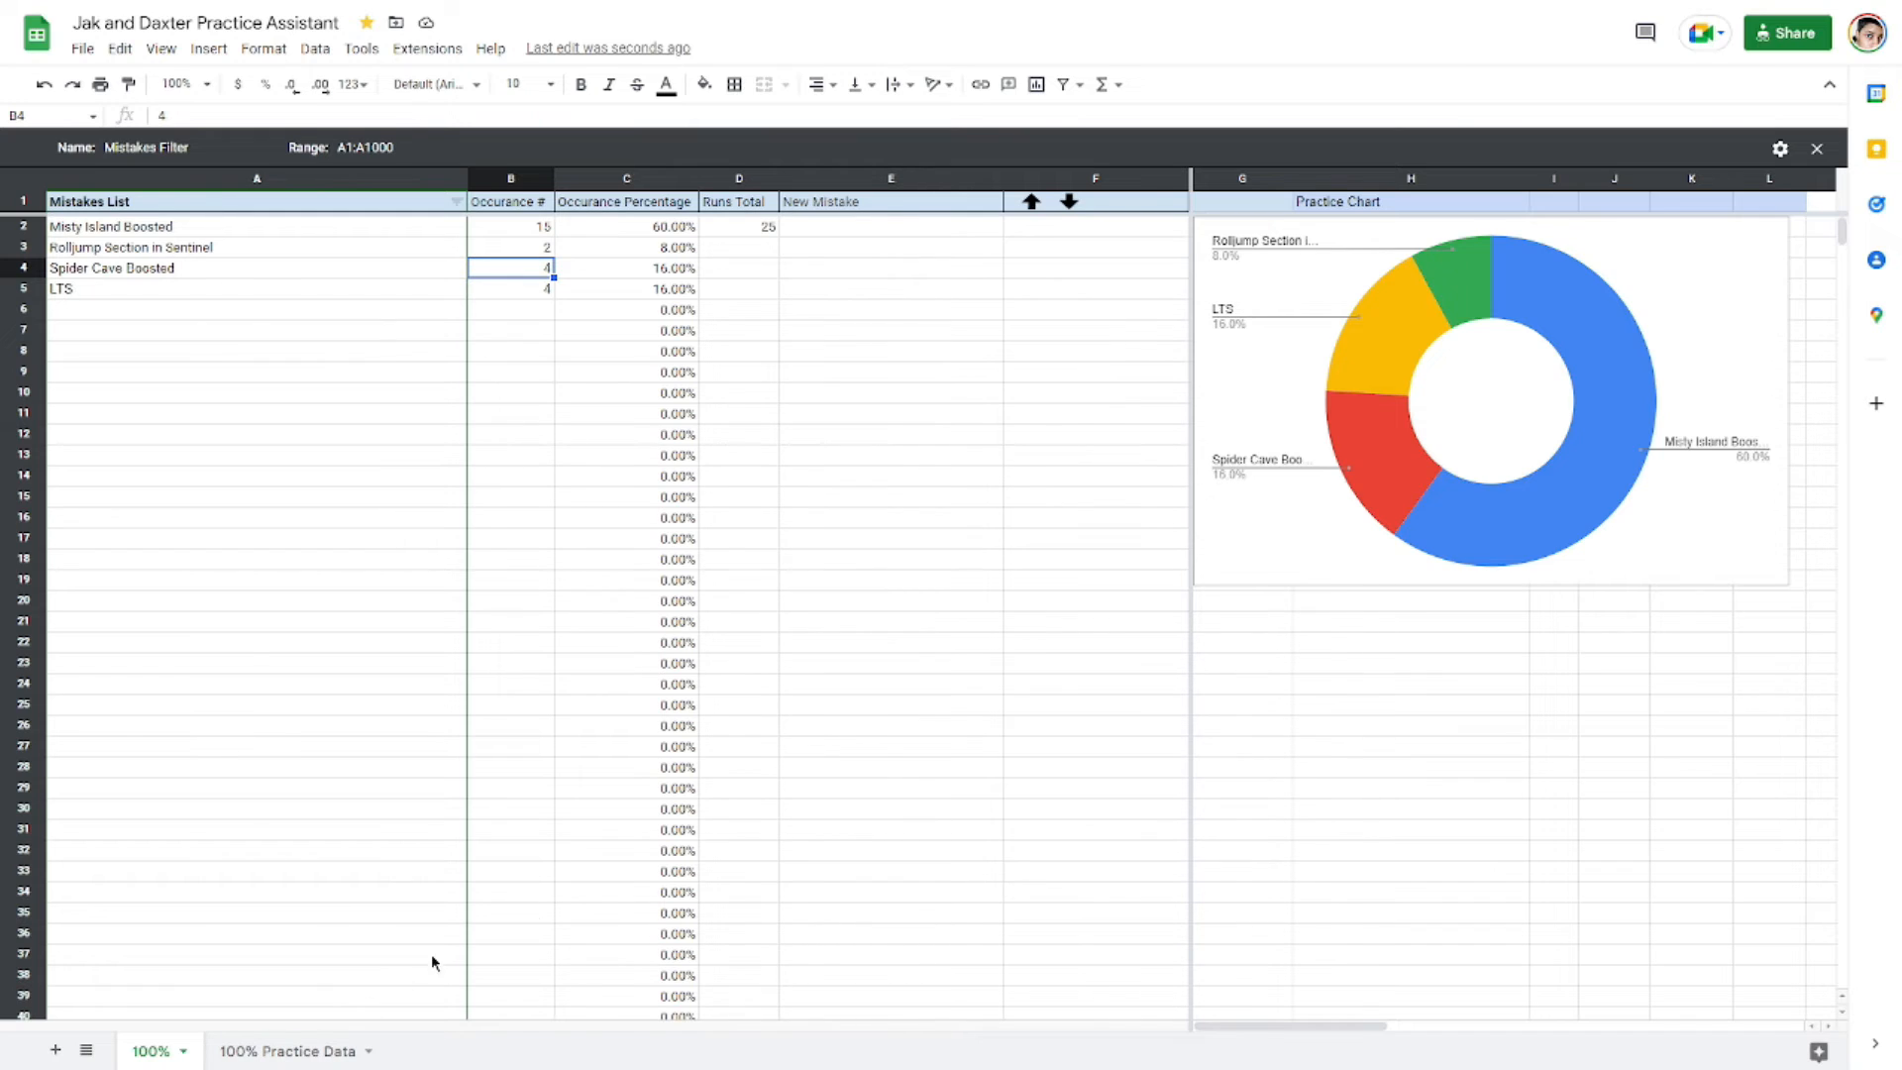
# Step: Review the practice chart and the mistakes list rows with their counts and percentages
pyautogui.click(1575, 397)
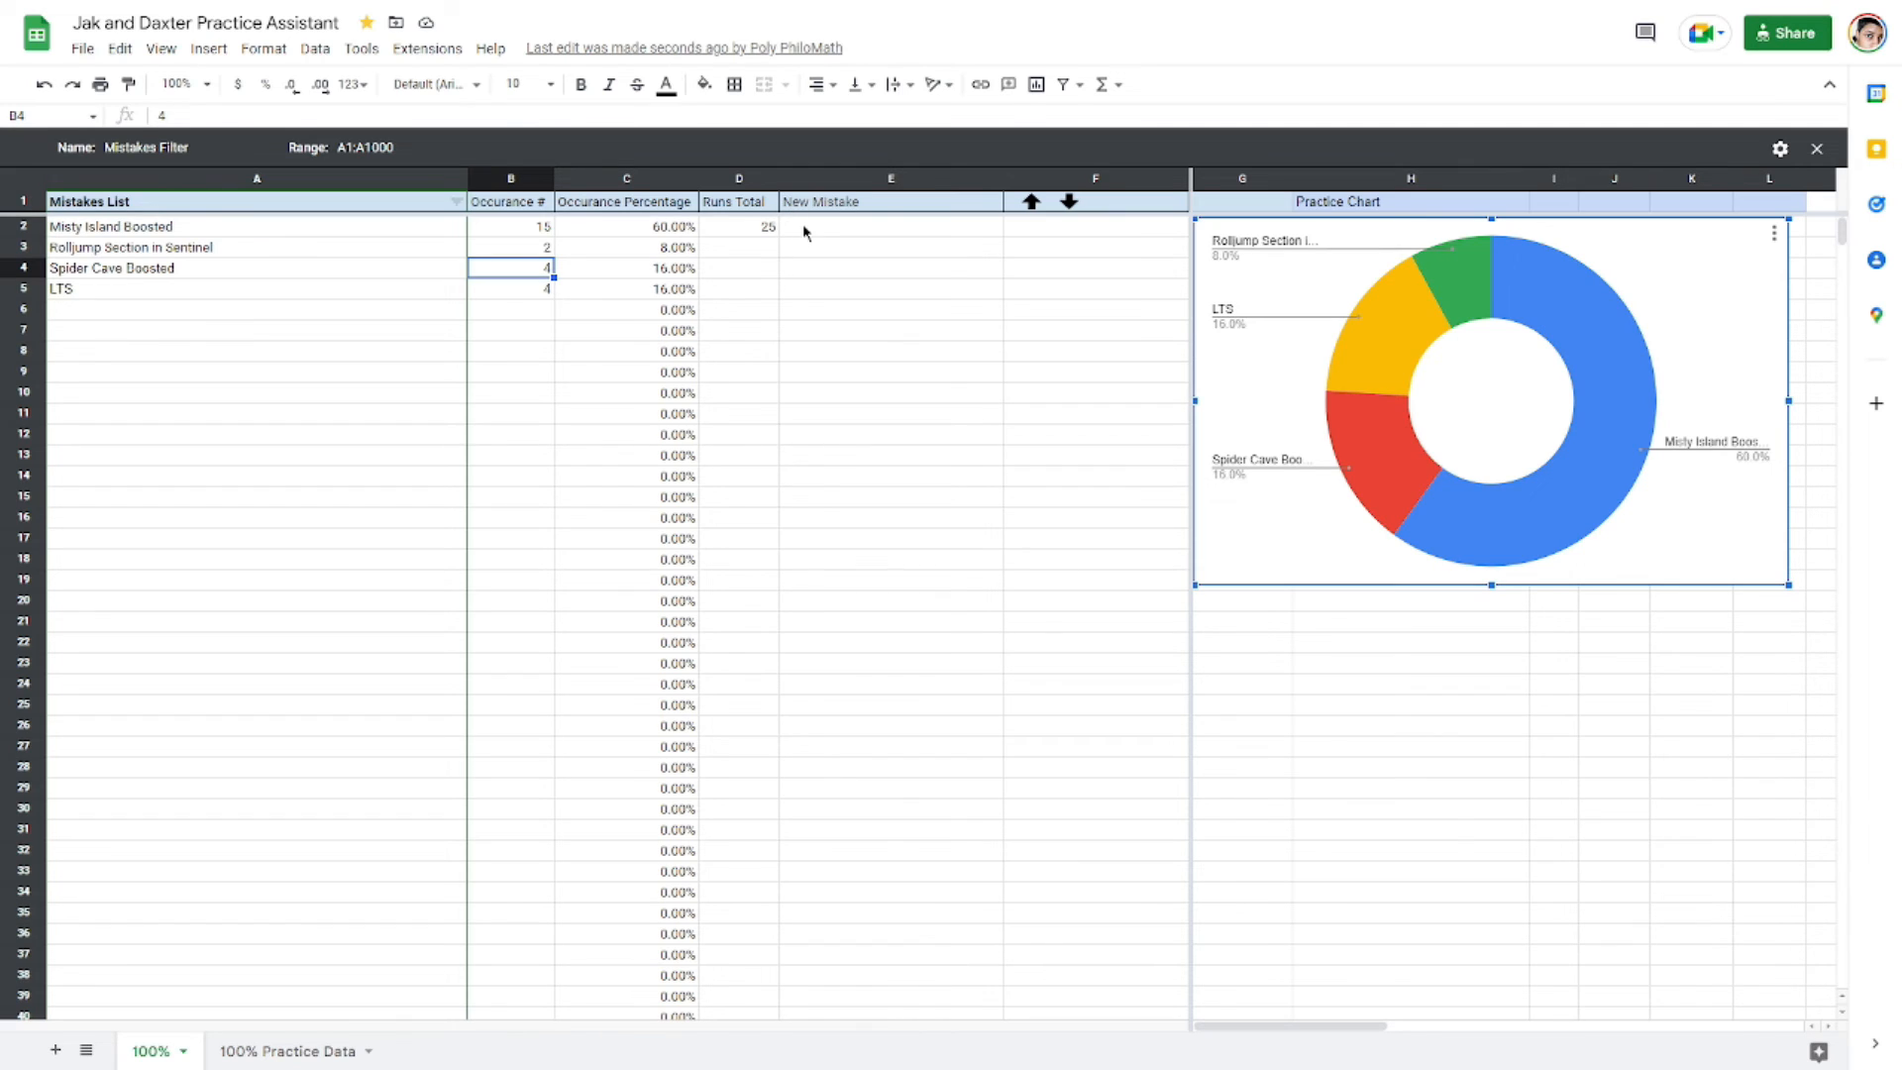
pyautogui.click(802, 225)
pyautogui.click(817, 255)
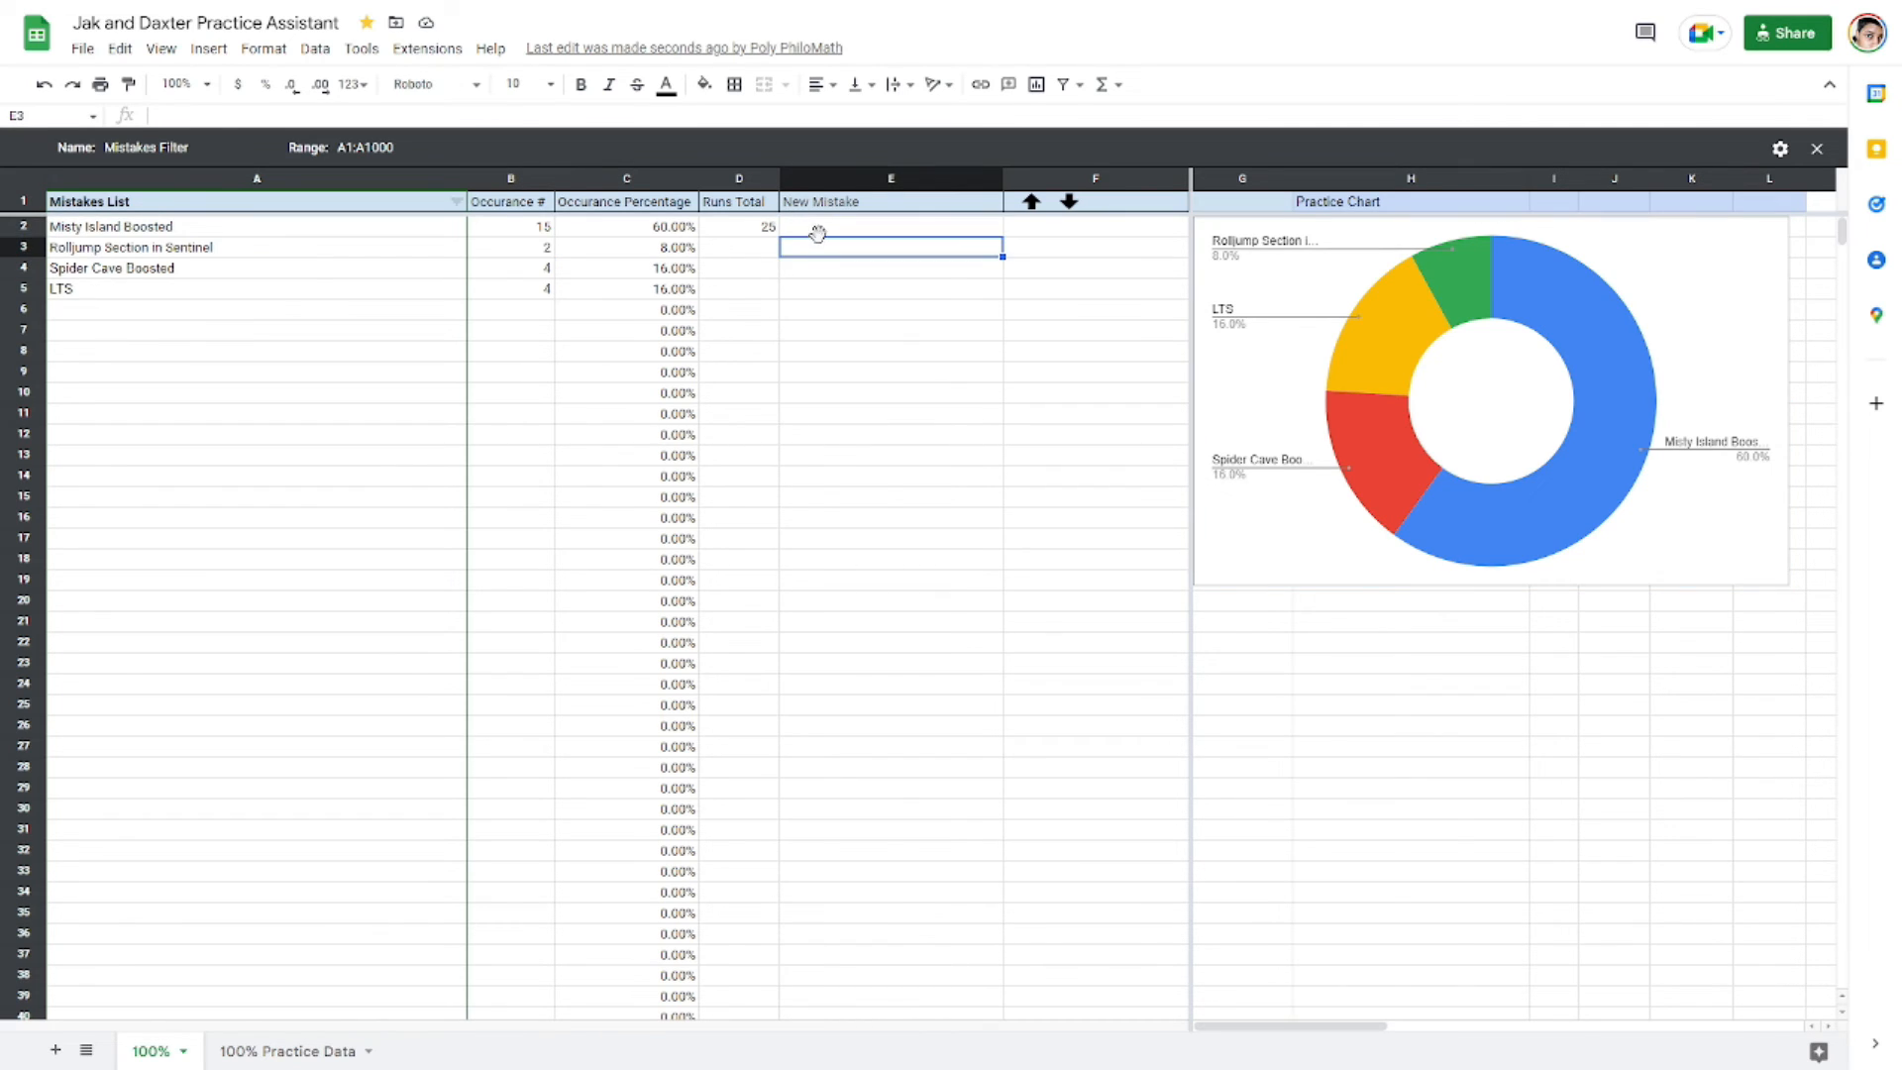
pyautogui.click(817, 229)
pyautogui.click(823, 250)
pyautogui.click(827, 267)
pyautogui.click(829, 284)
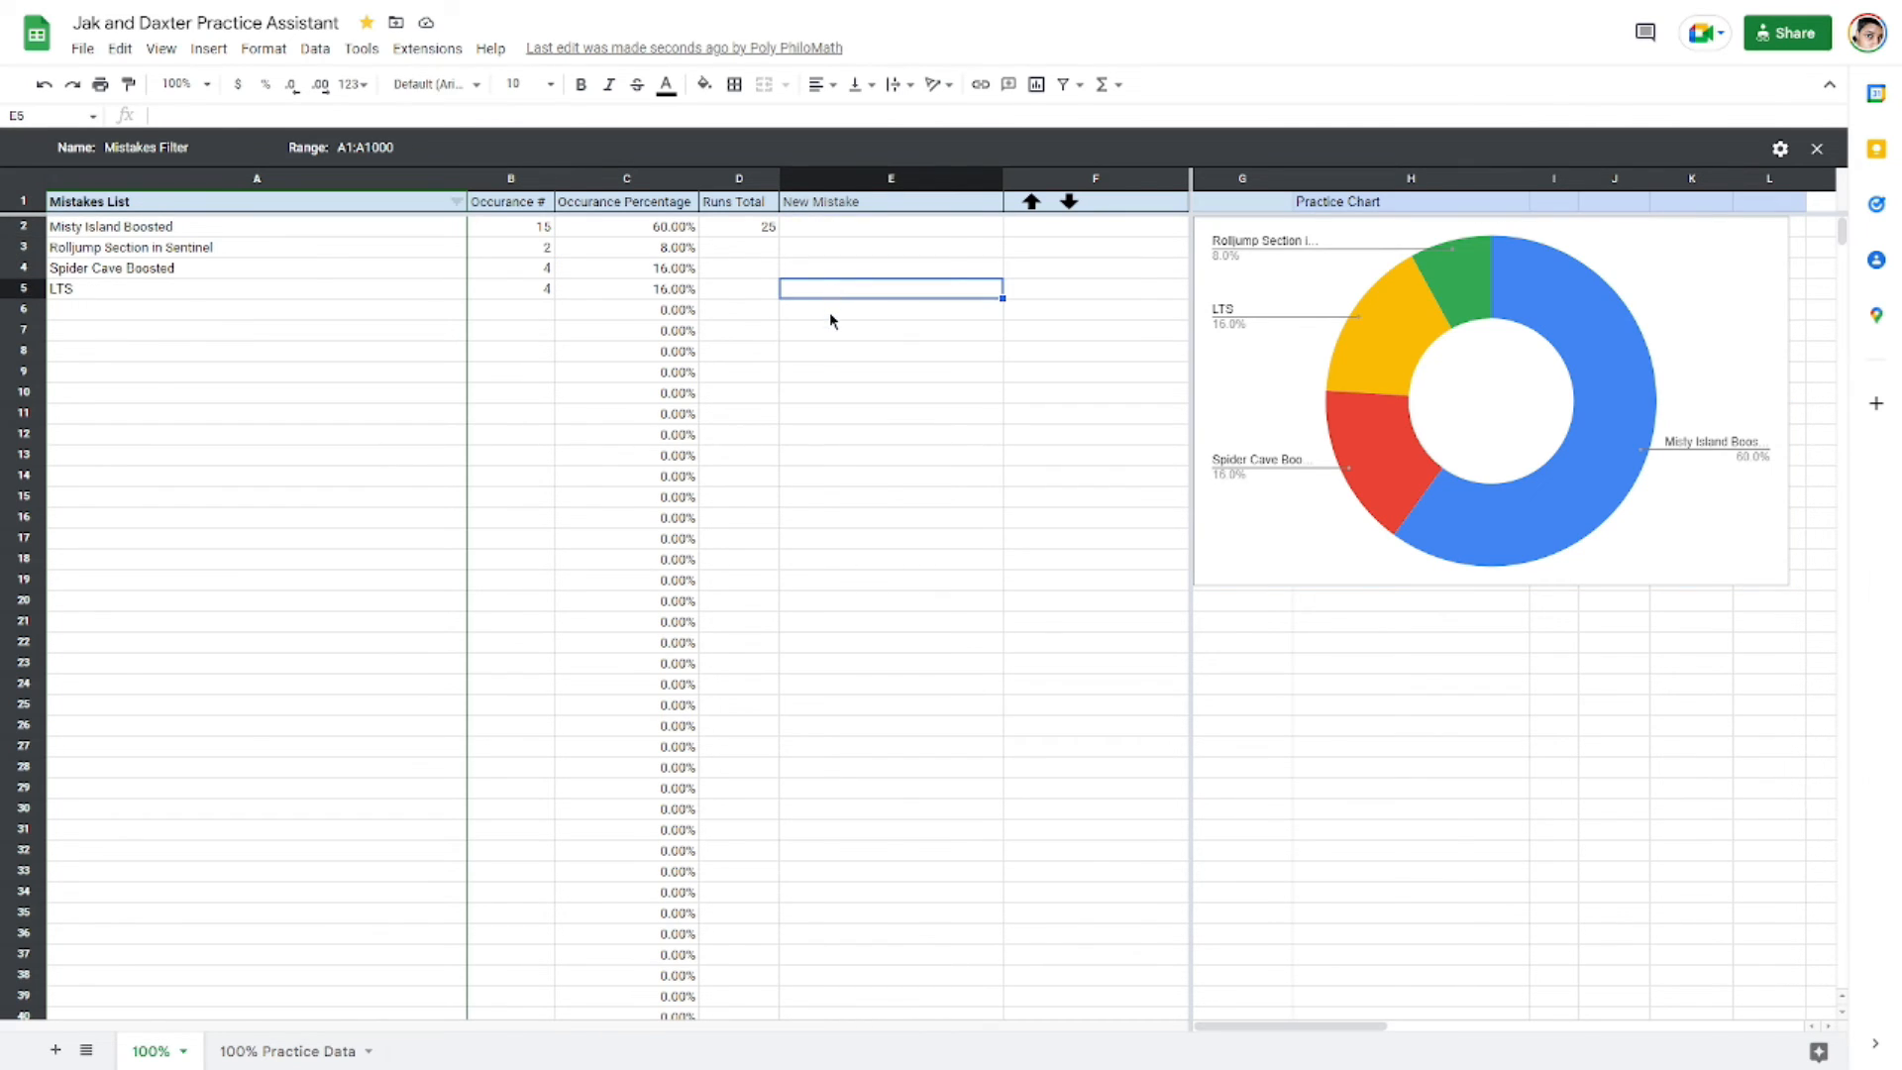
pyautogui.click(829, 311)
pyautogui.click(835, 332)
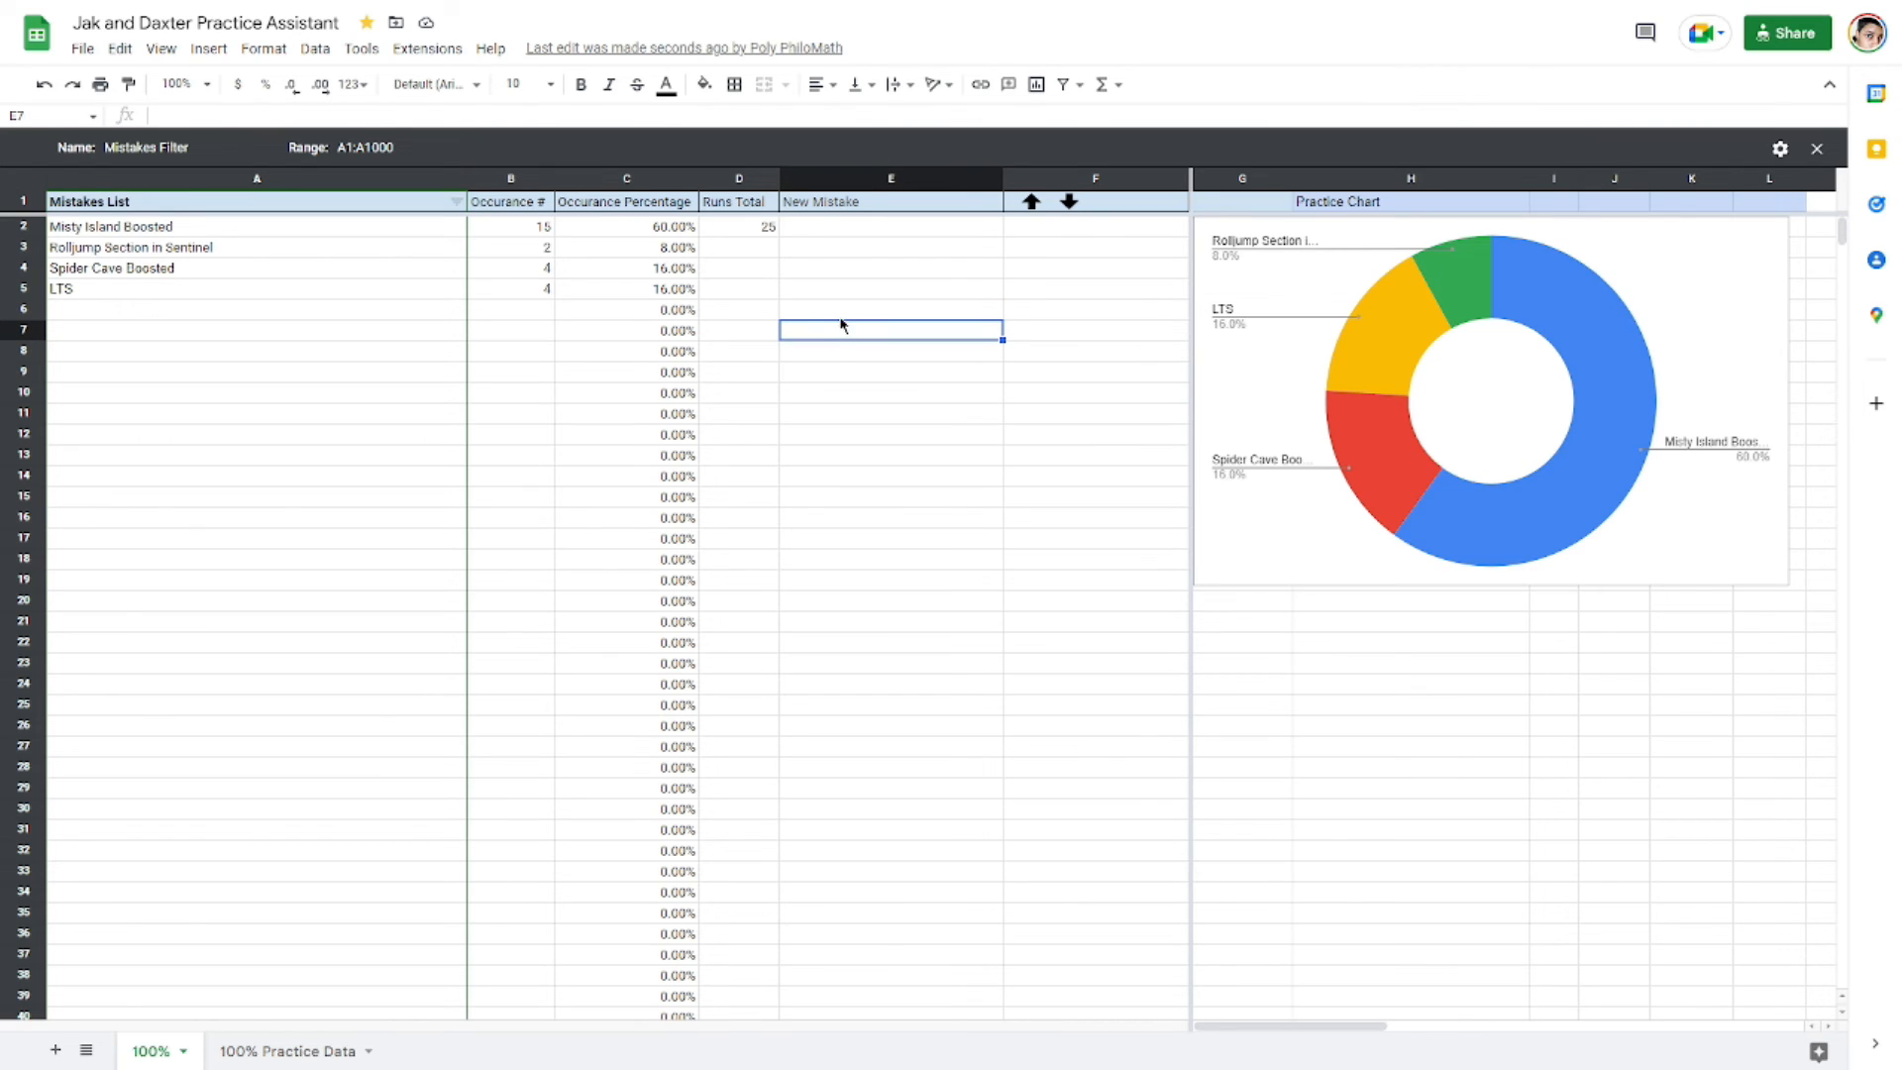
pyautogui.click(840, 307)
pyautogui.click(841, 283)
pyautogui.click(841, 265)
pyautogui.click(843, 250)
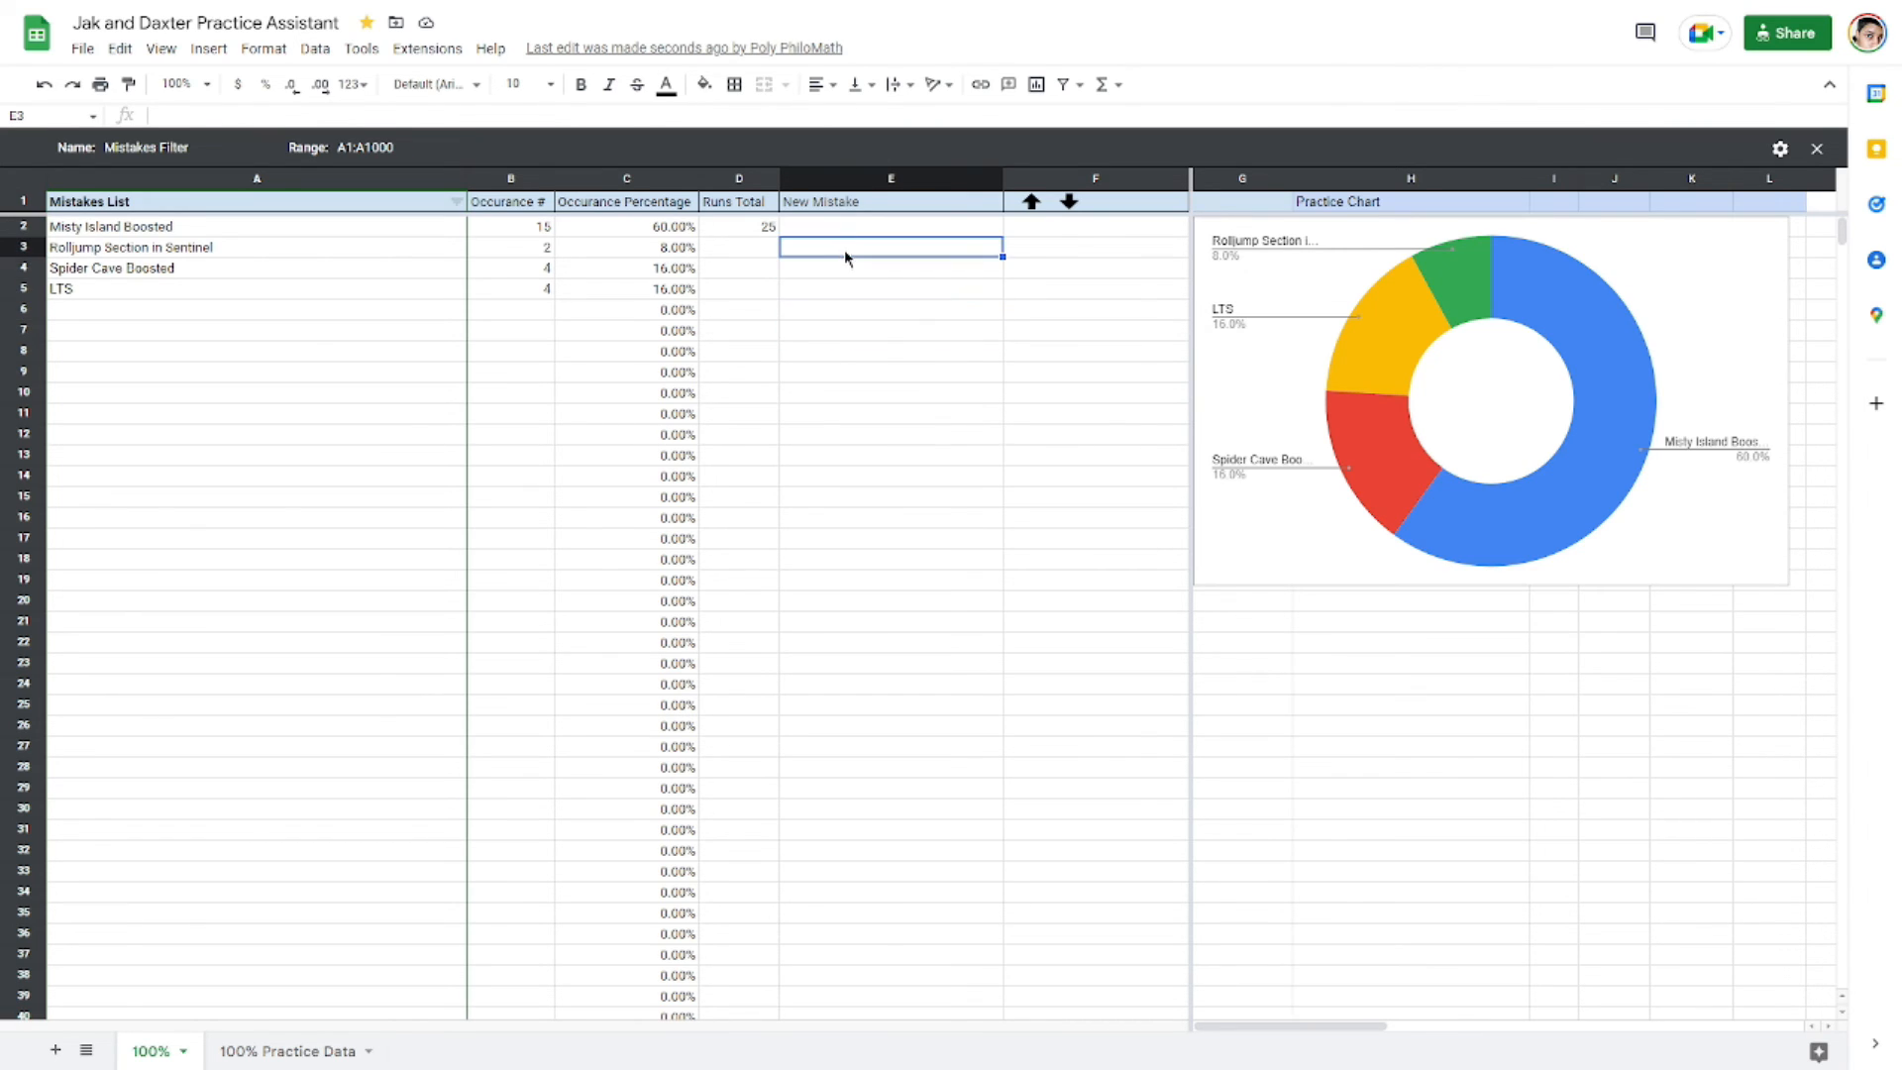
pyautogui.click(850, 236)
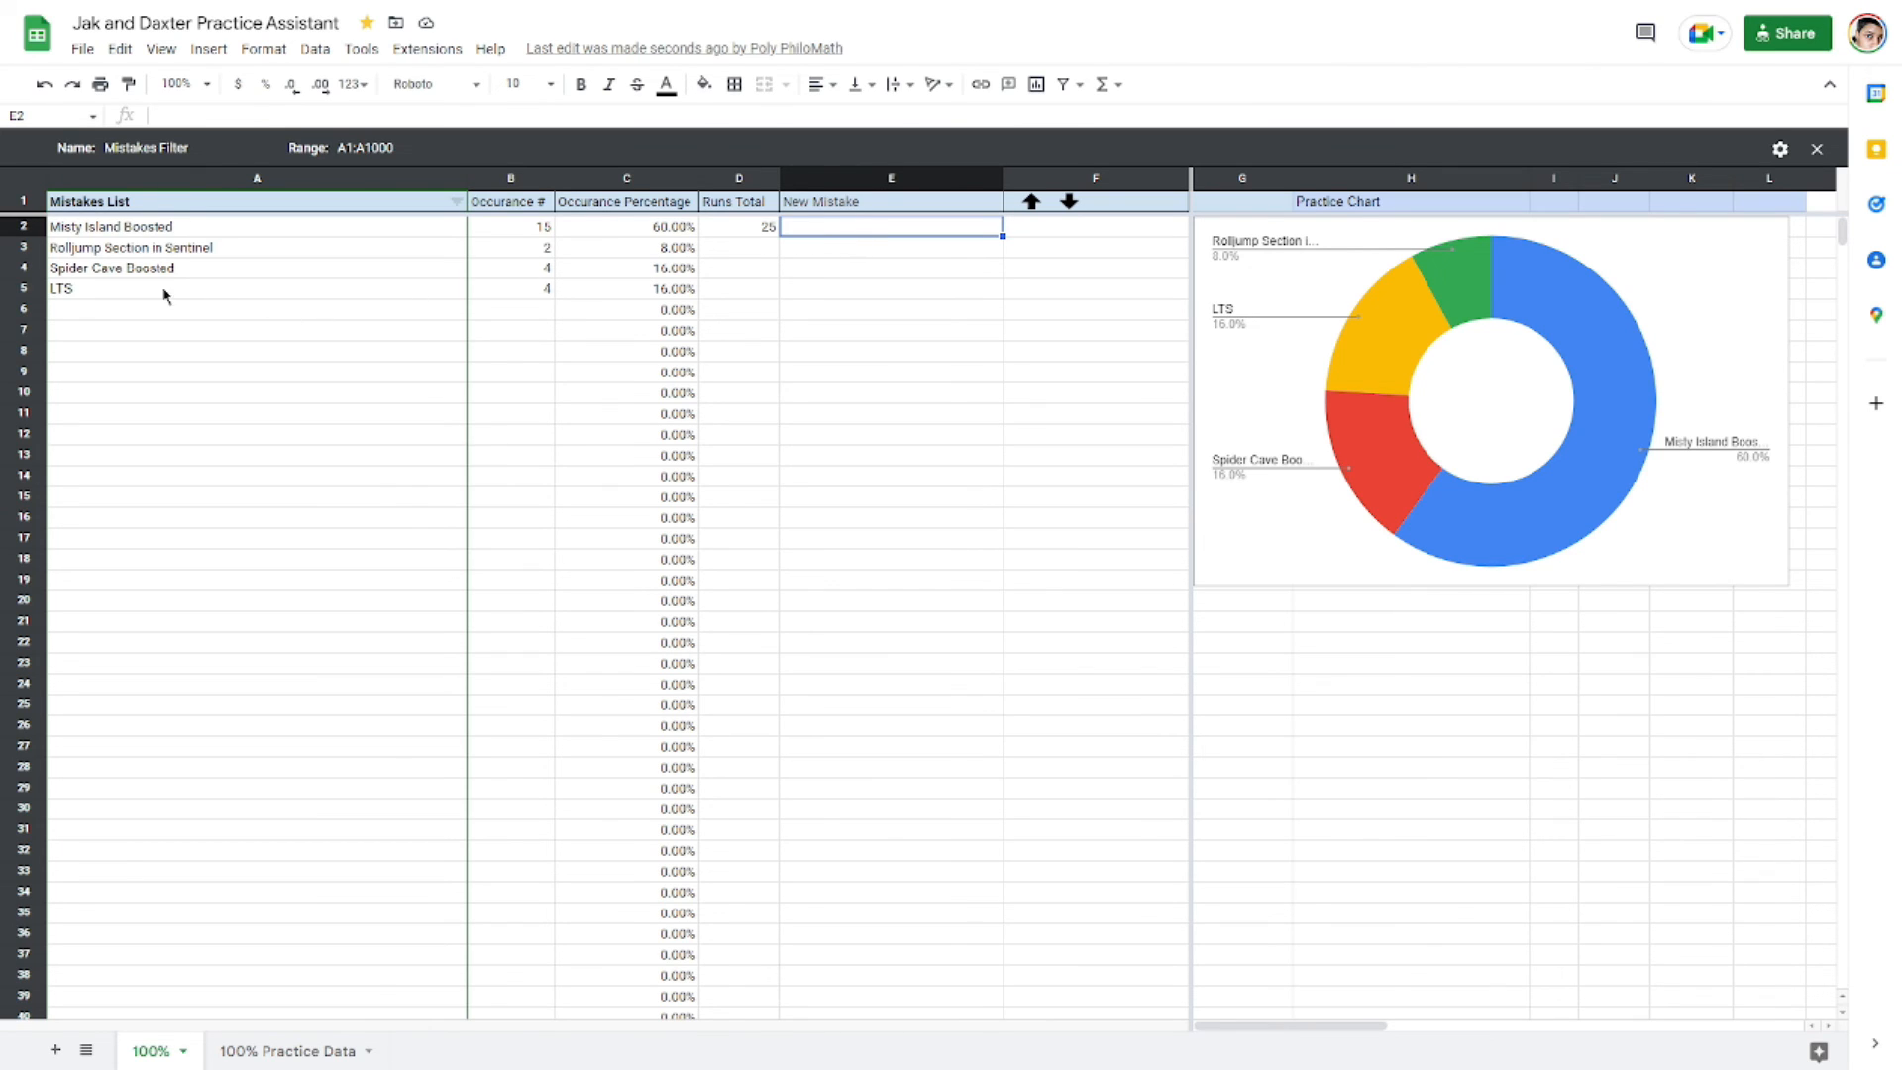
pyautogui.click(112, 290)
pyautogui.click(131, 271)
pyautogui.click(165, 250)
pyautogui.click(167, 229)
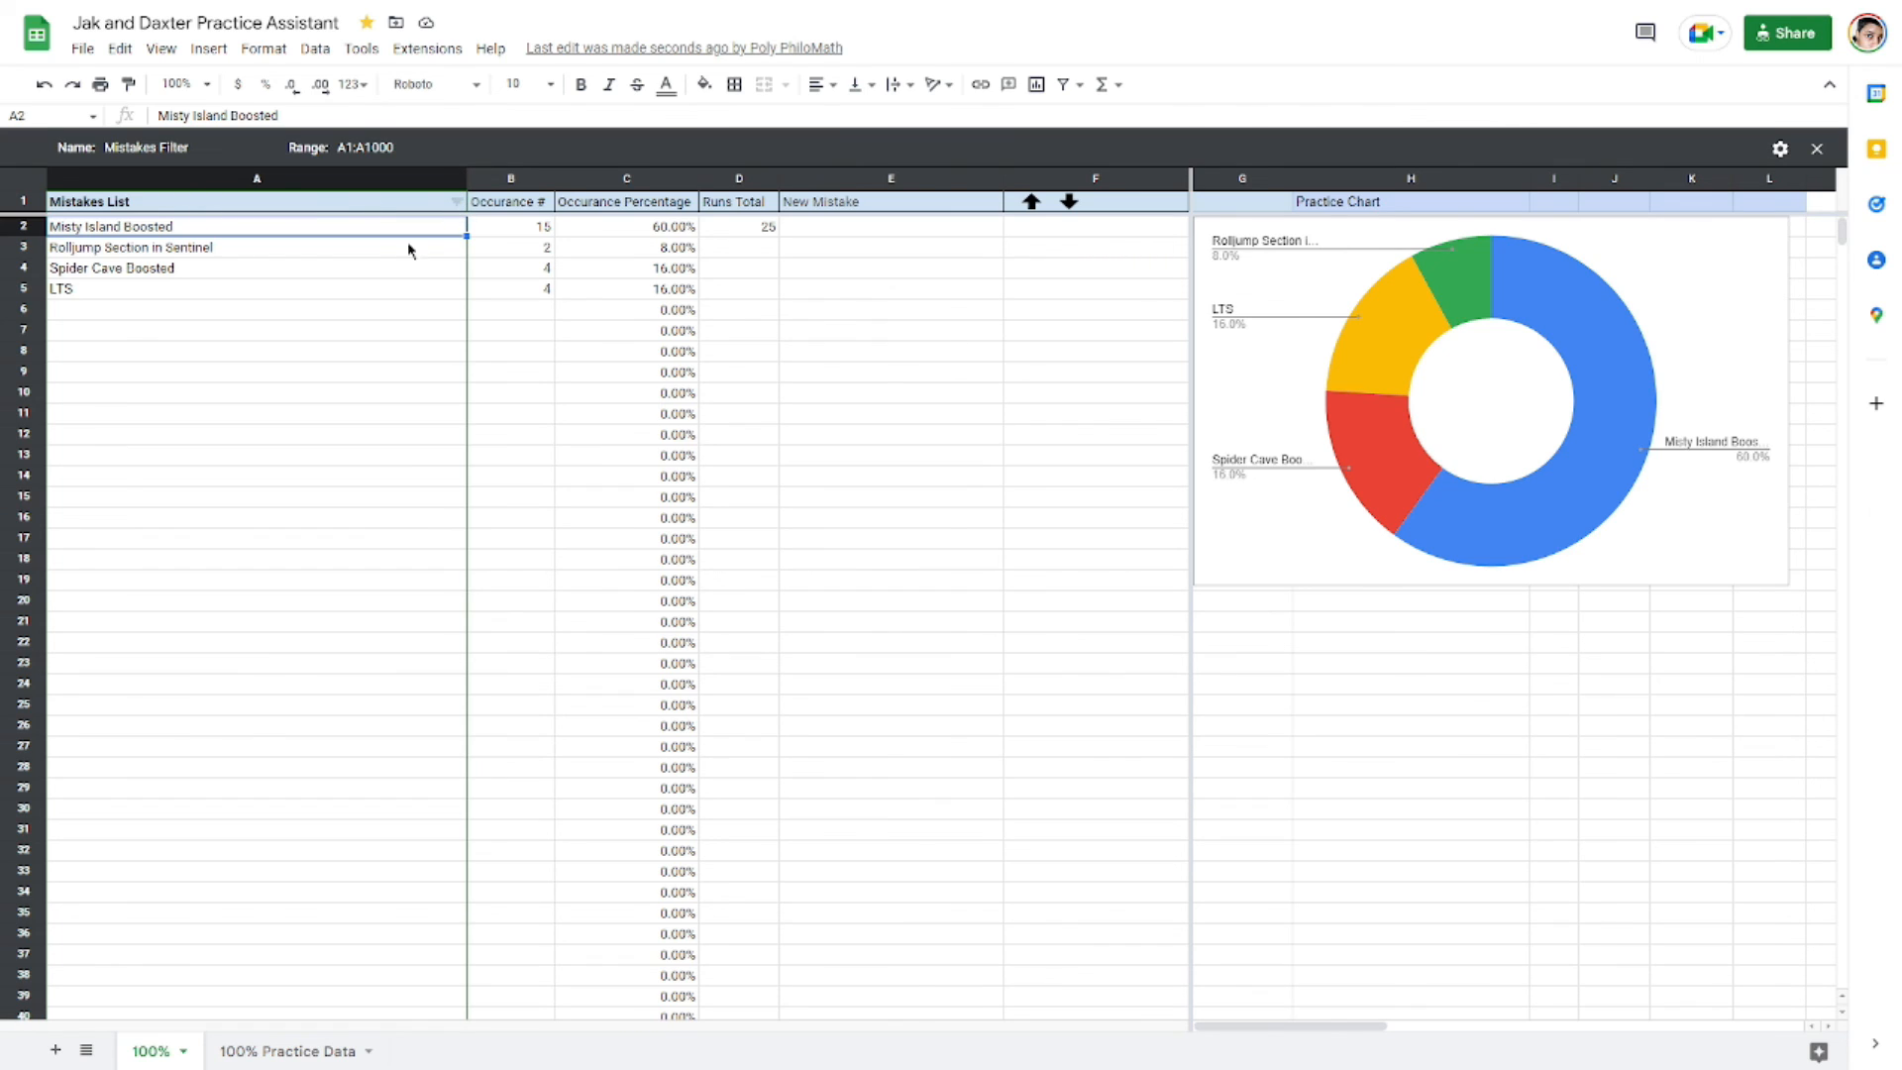
pyautogui.click(230, 254)
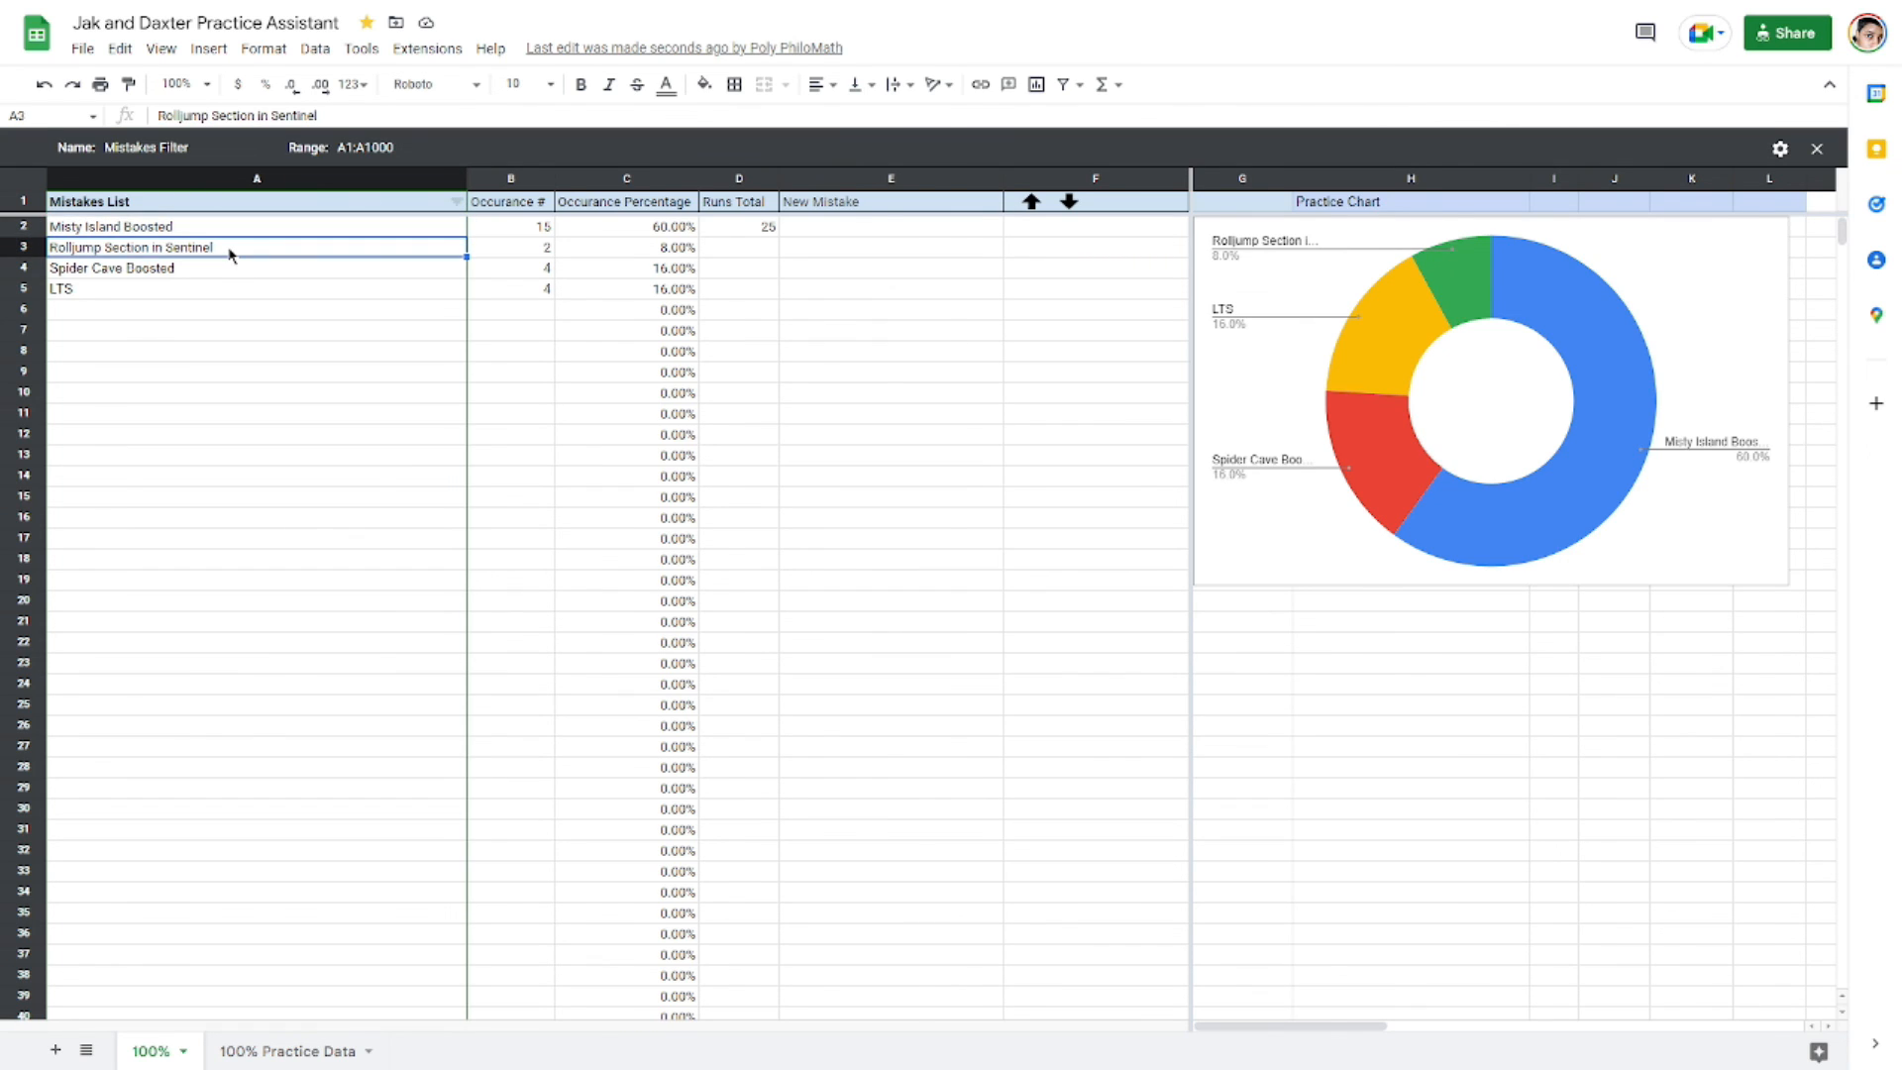